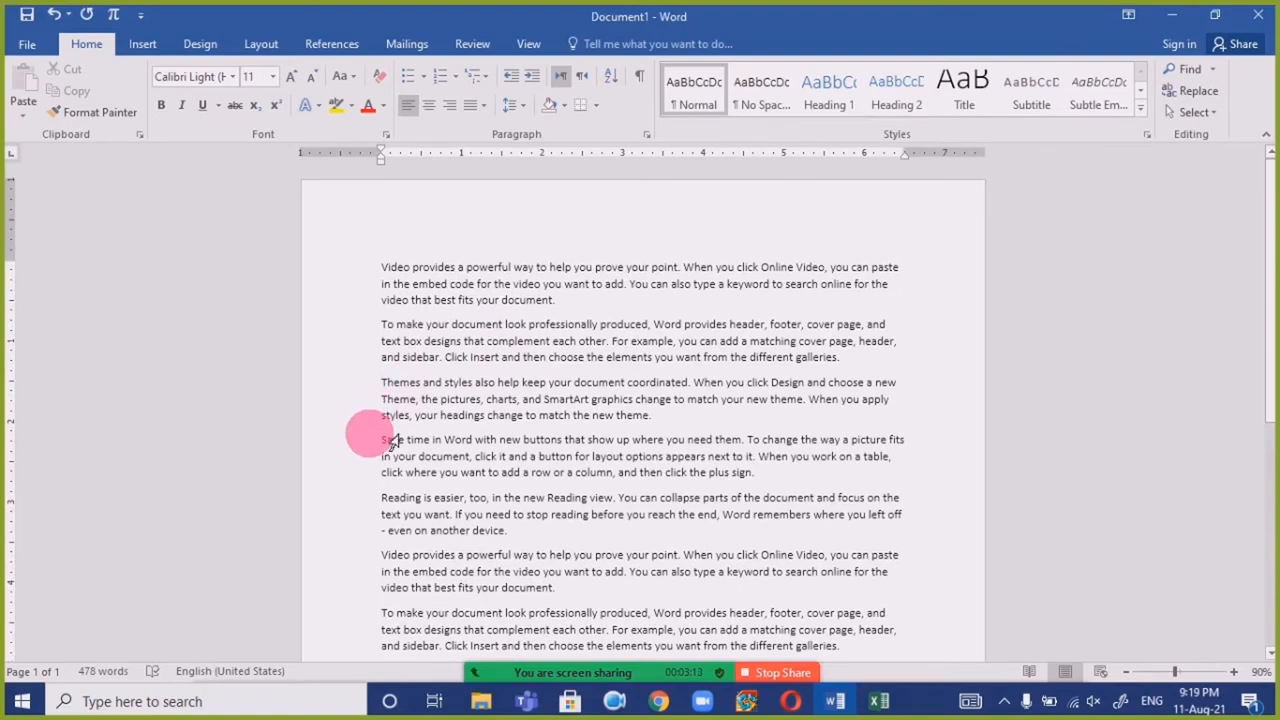
# Delete the text from the fifth paragraph to the end of the document.
pyautogui.moveTo(386, 493)
pyautogui.mouseDown()
pyautogui.moveTo(470, 585)
pyautogui.moveTo(384, 503)
pyautogui.mouseUp()
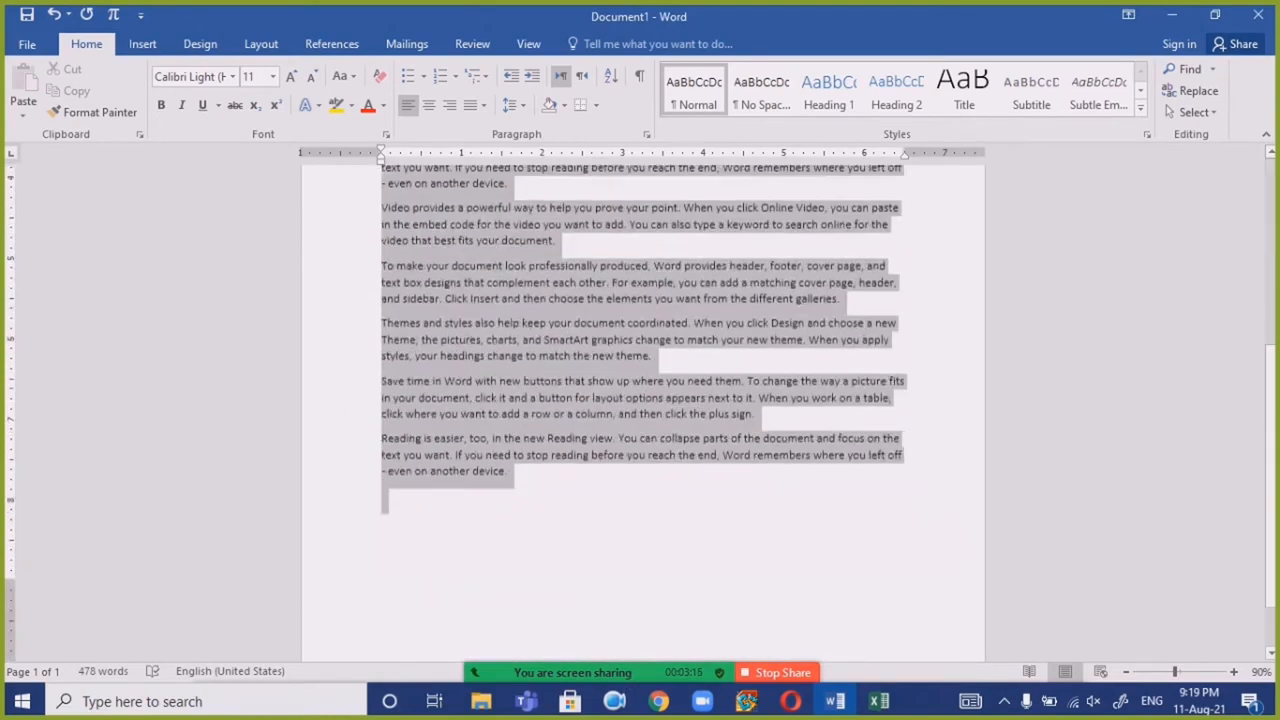
pyautogui.press('Delete')
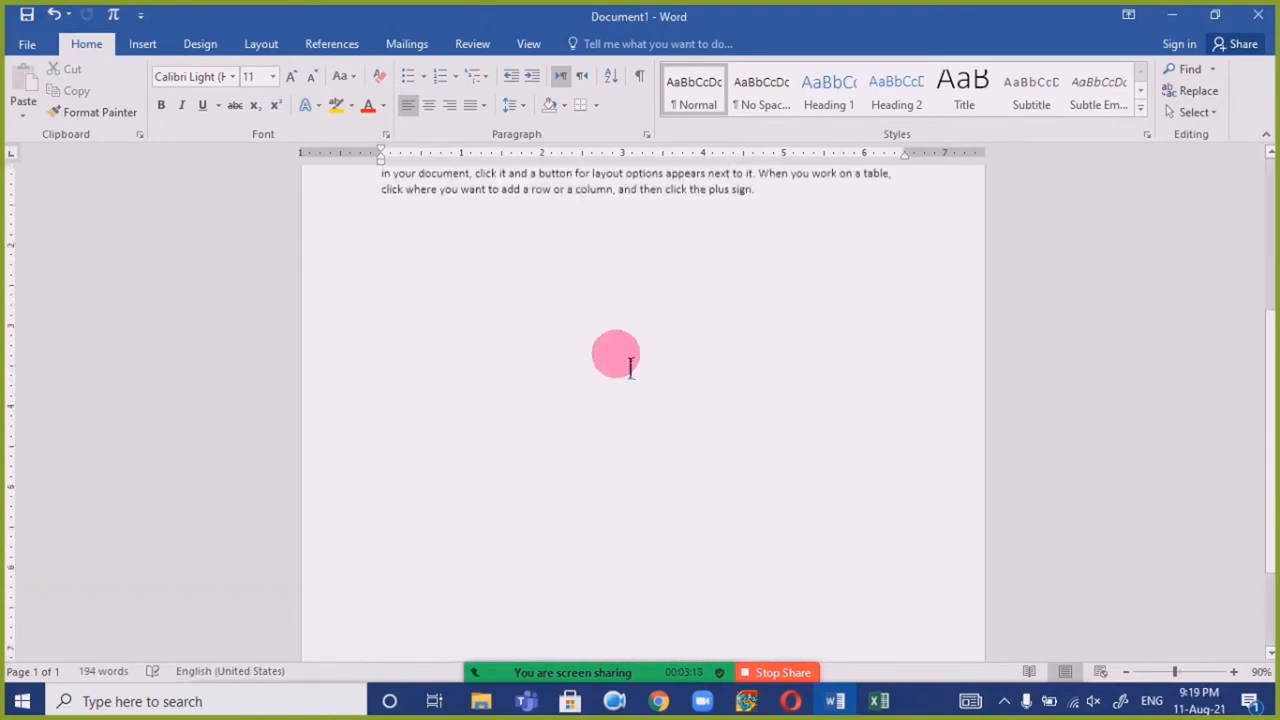
# Set all remaining text to 14 pt and justify the paragraphs.
pyautogui.scroll(5, 600, 400)
pyautogui.hotkey('ctrl', 'a')
pyautogui.hotkey('ctrl', 'shift', '.')
pyautogui.hotkey('ctrl', 'shift', '.')
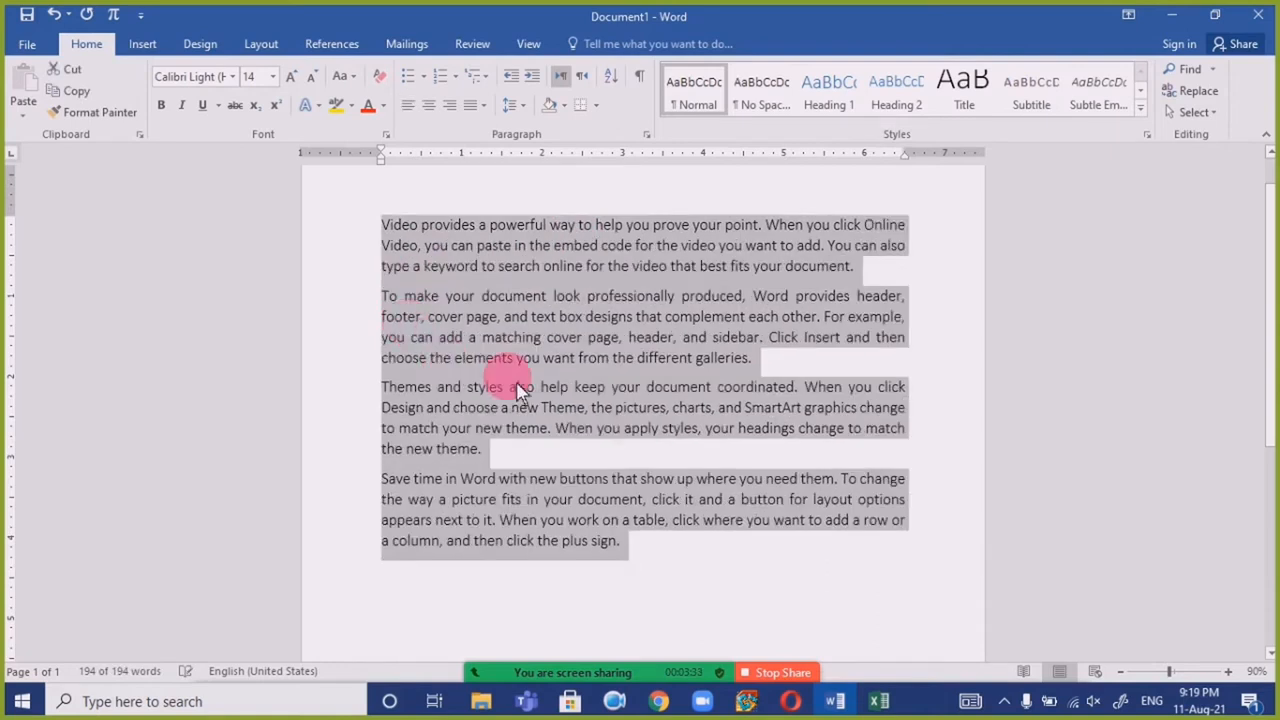
pyautogui.click(678, 390)
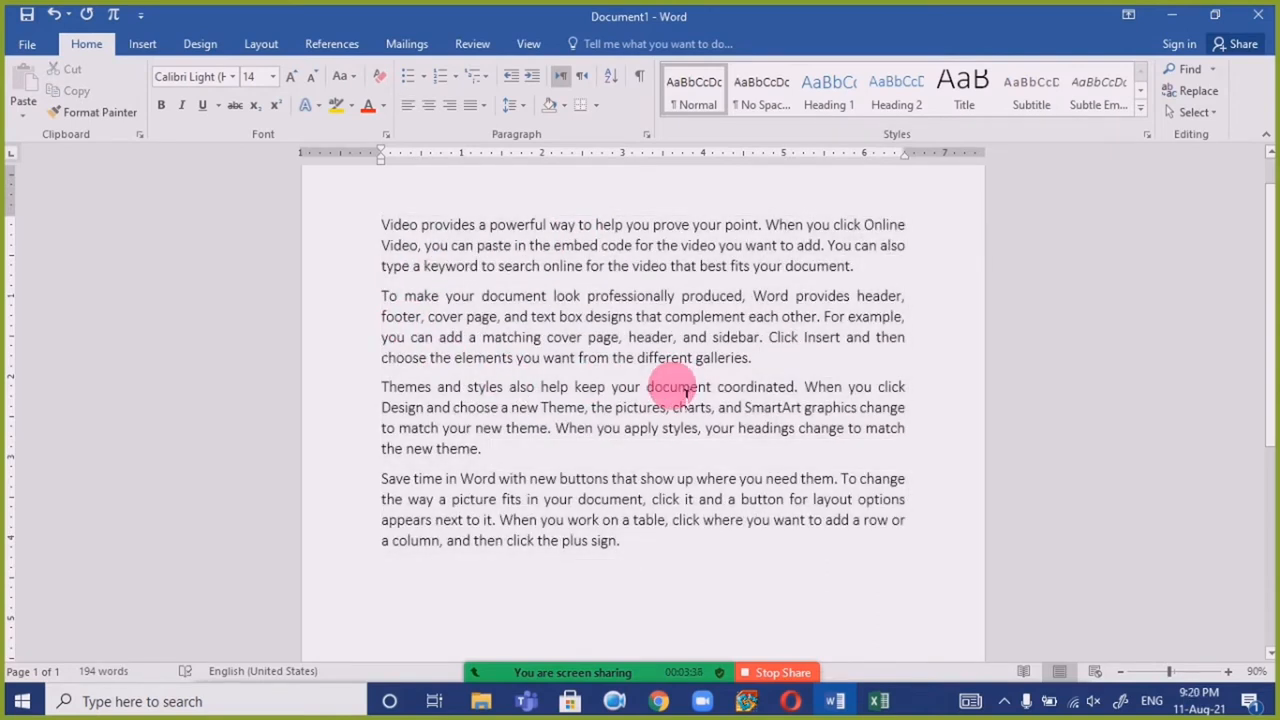
# Set the right indent of the second and third paragraphs at about 4.75 inches on the ruler.
pyautogui.scroll(1, 683, 370)
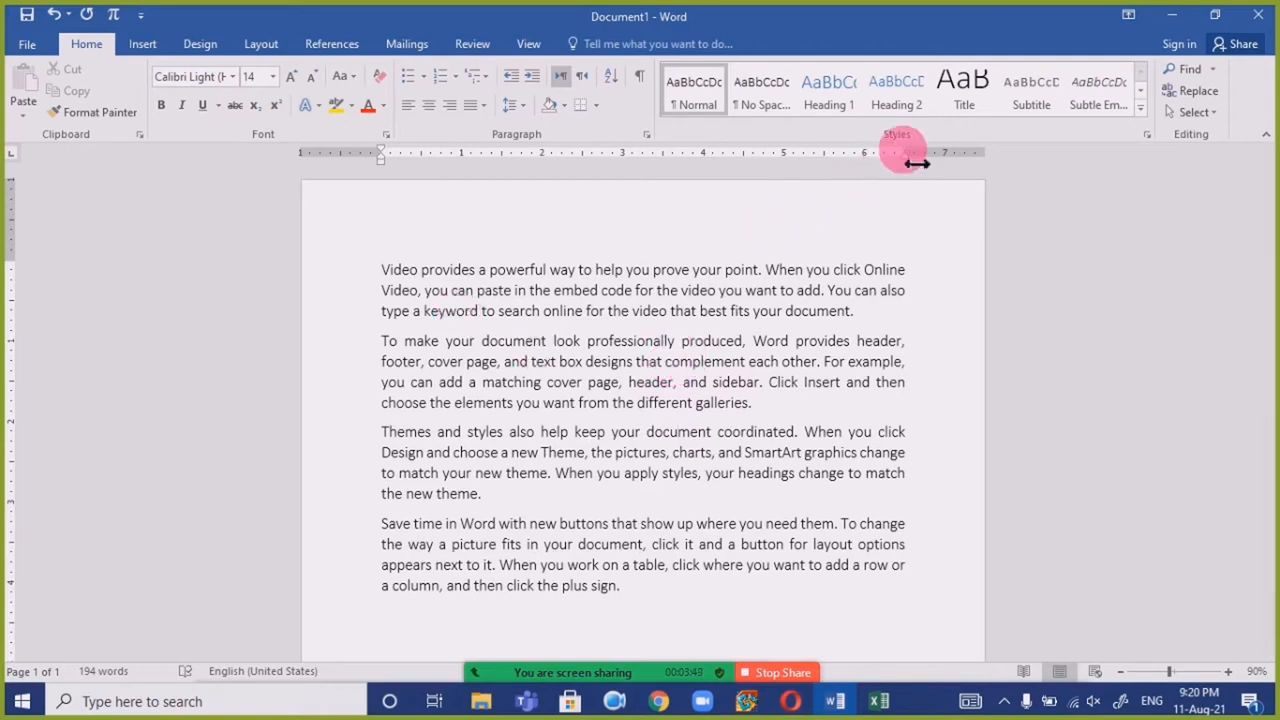
pyautogui.moveTo(918, 162); pyautogui.dragTo(919, 161)
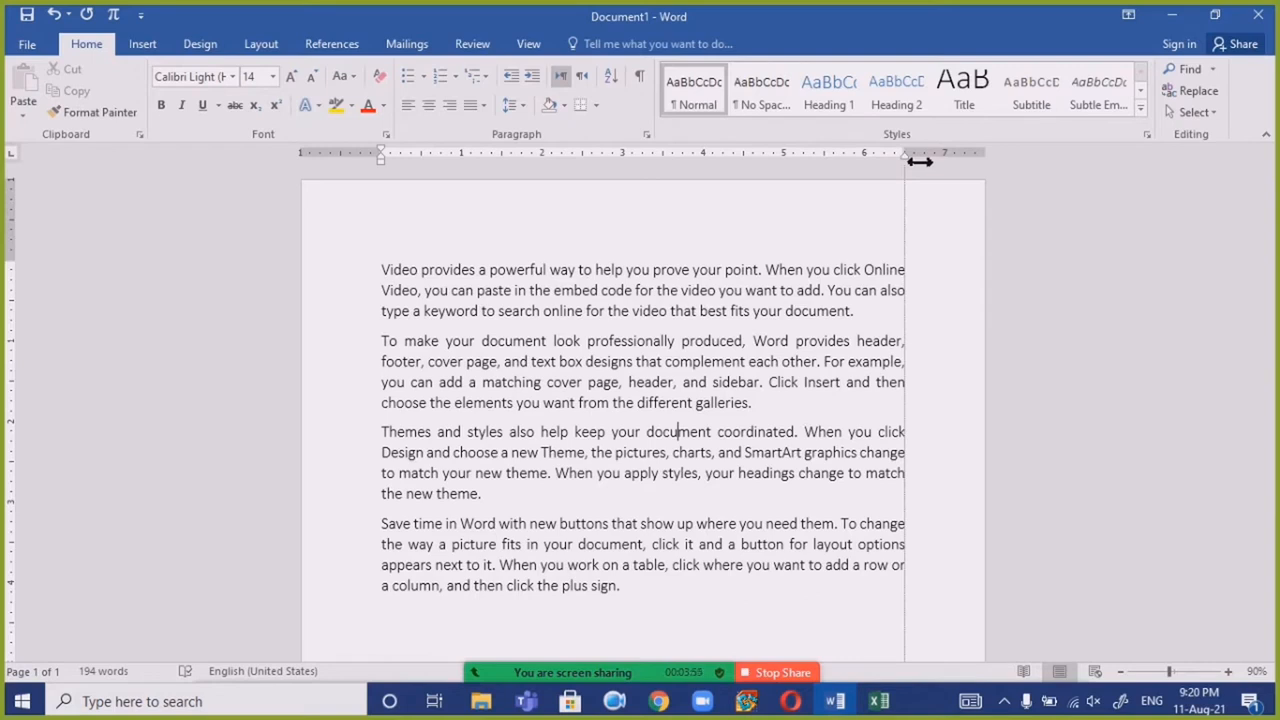
pyautogui.moveTo(919, 161); pyautogui.dragTo(919, 161)
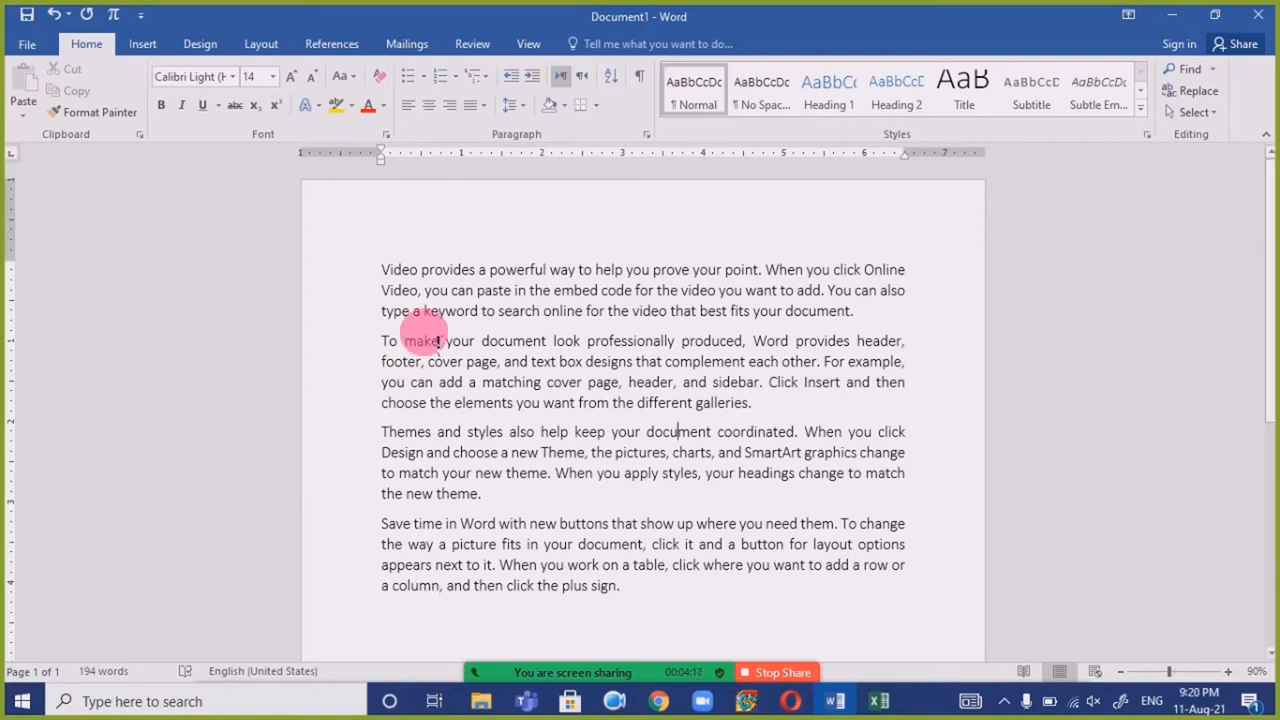
pyautogui.moveTo(381, 340); pyautogui.dragTo(705, 497)
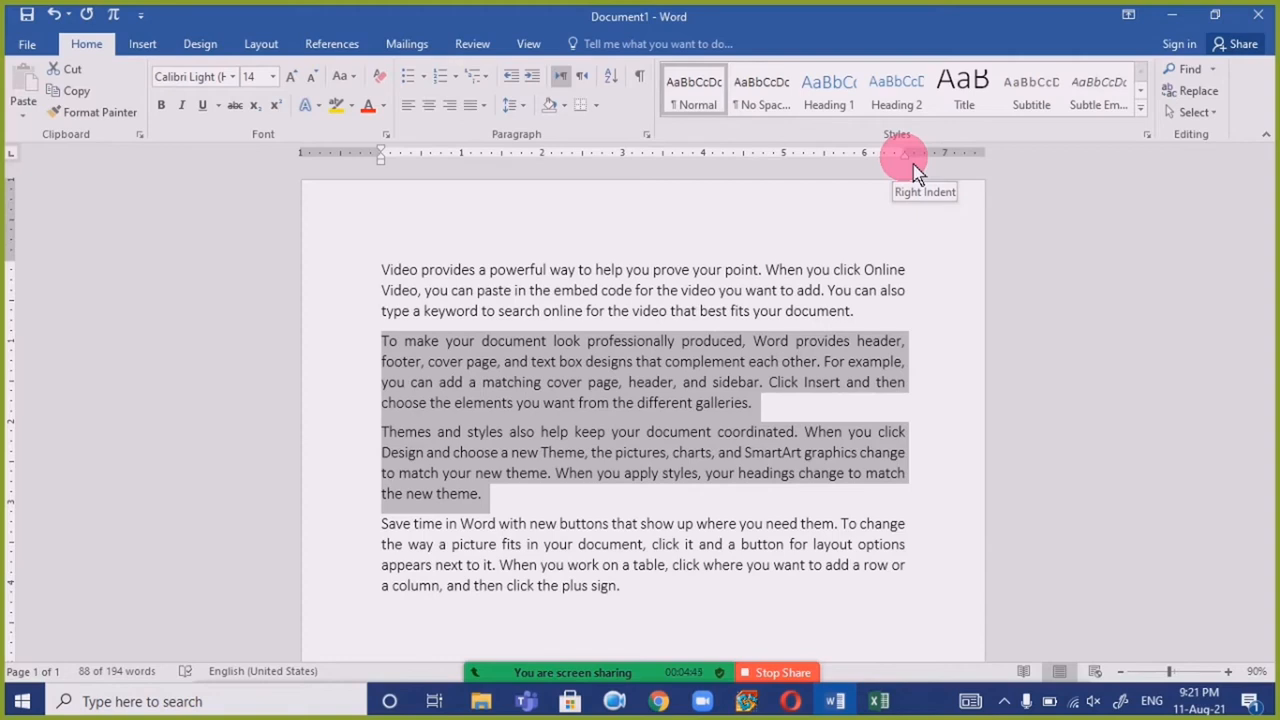
pyautogui.moveTo(912, 164); pyautogui.dragTo(912, 164)
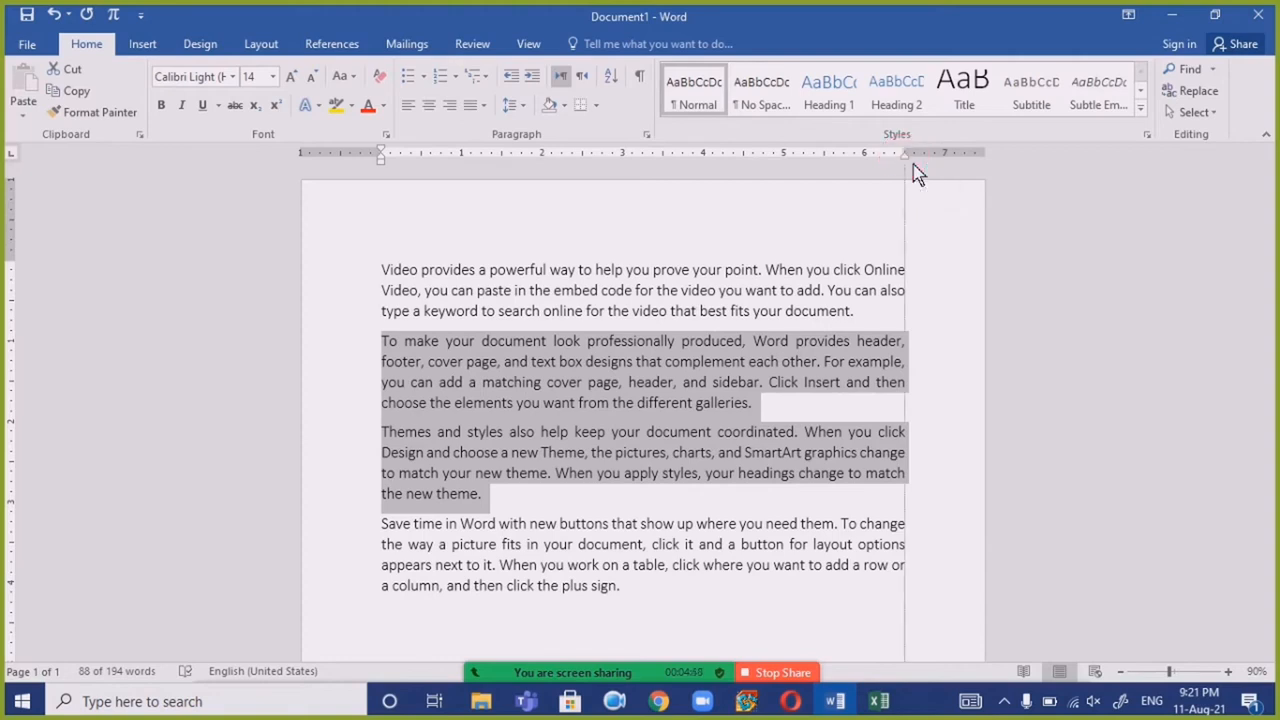
pyautogui.moveTo(912, 166); pyautogui.dragTo(778, 195)
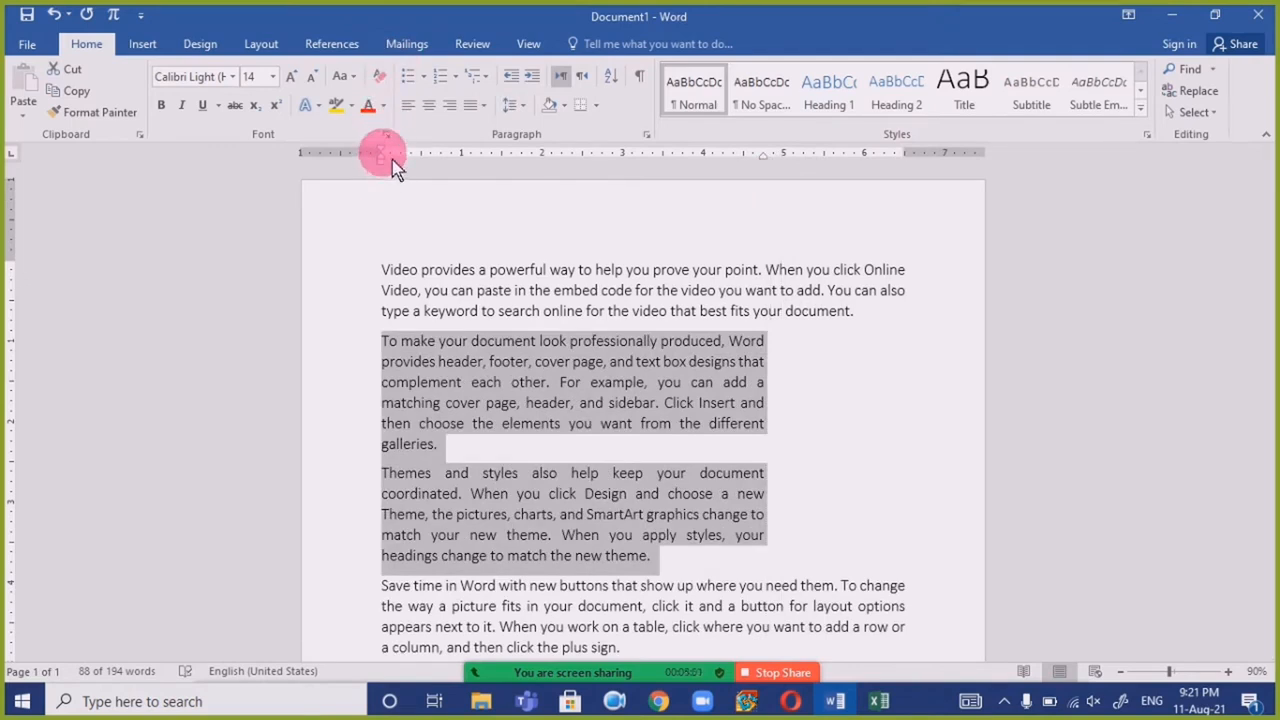
# Launch the Windows Magnifier to enlarge the screen at 200%, and close it when done.
pyautogui.write('magni')
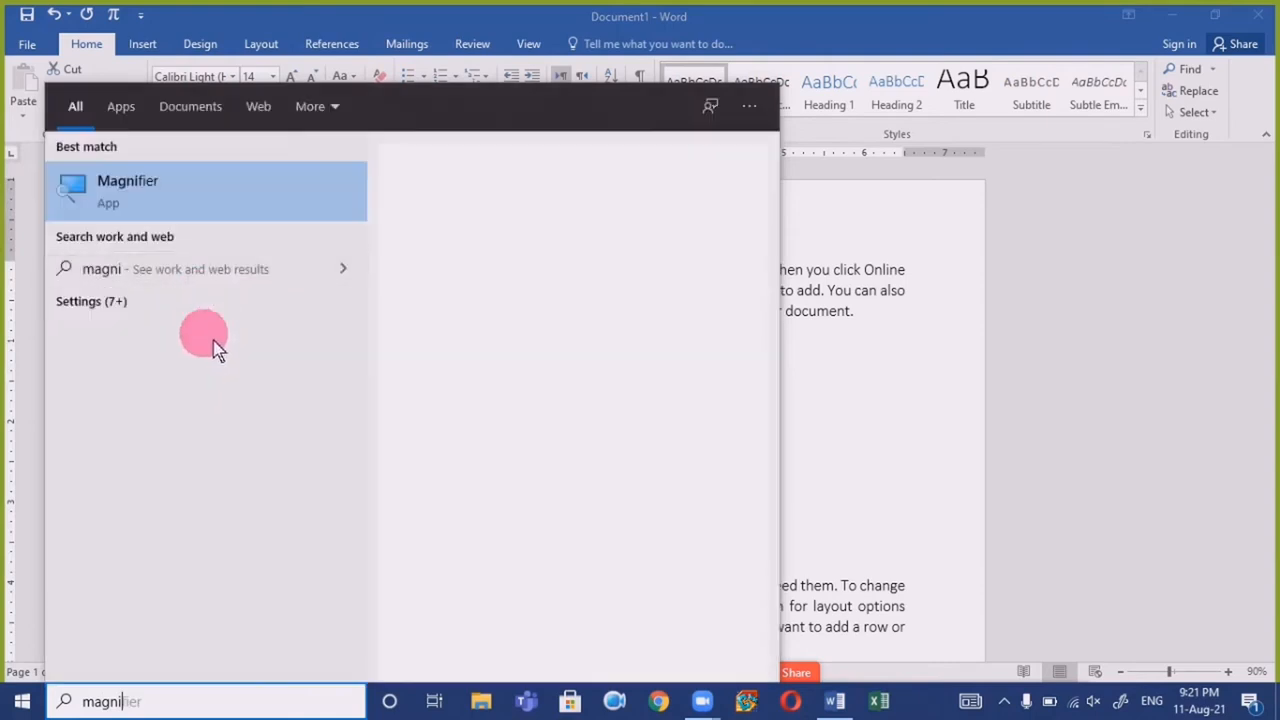
pyautogui.click(243, 217)
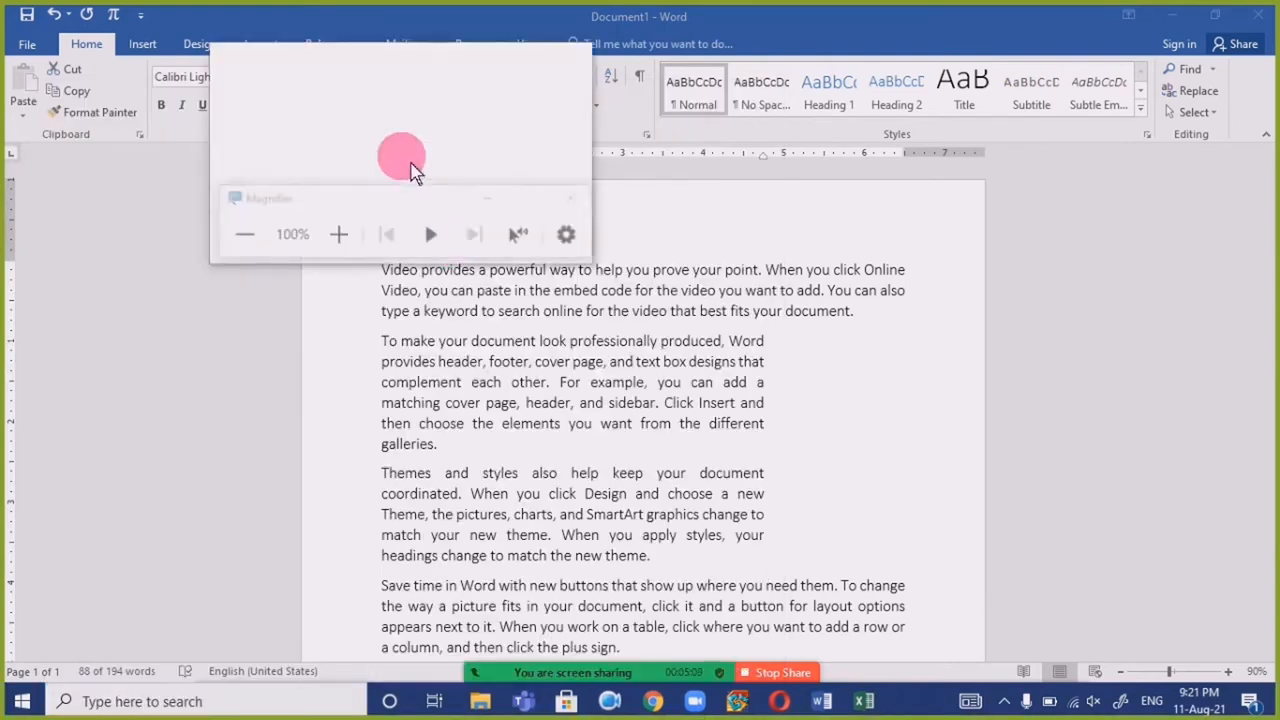
pyautogui.click(337, 235)
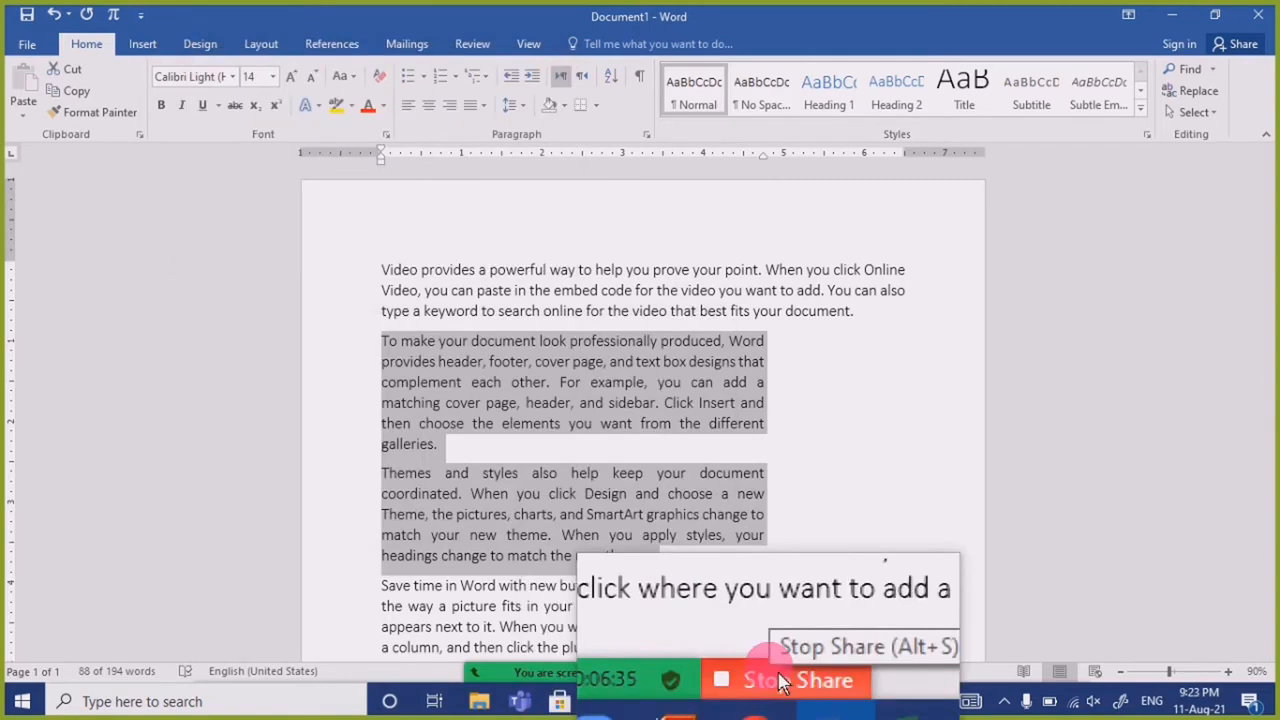
pyautogui.hotkey('alt', 'Tab')
pyautogui.press('Tab')
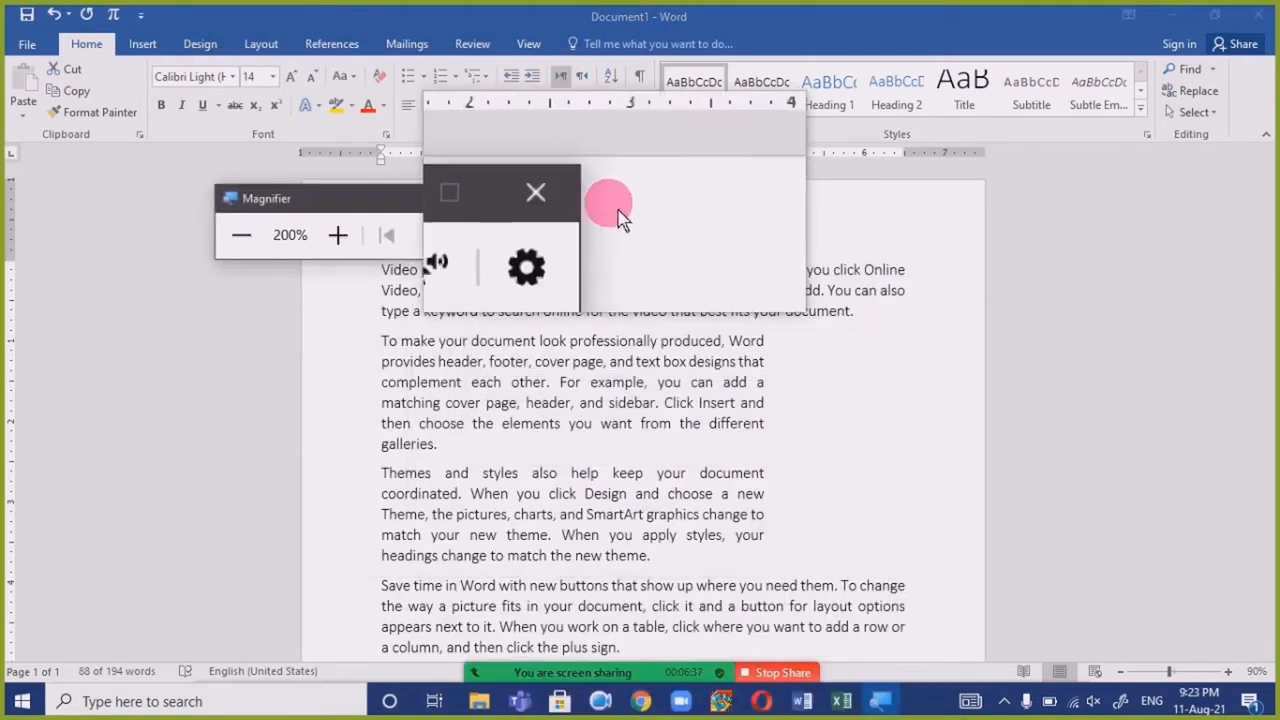
pyautogui.click(536, 192)
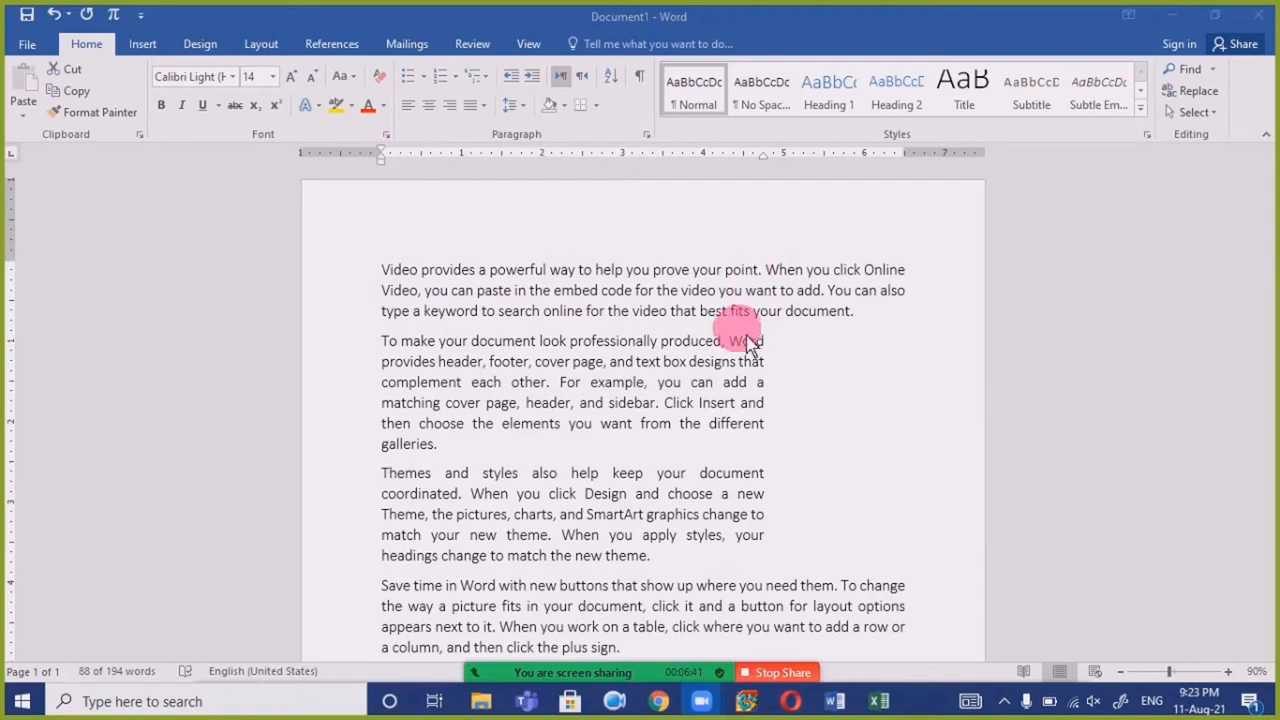
# Undo the last right indent and indent the second and third paragraphs to about 1.25 inches left and 5.2 inches right on the ruler.
pyautogui.hotkey('ctrl', 'z')
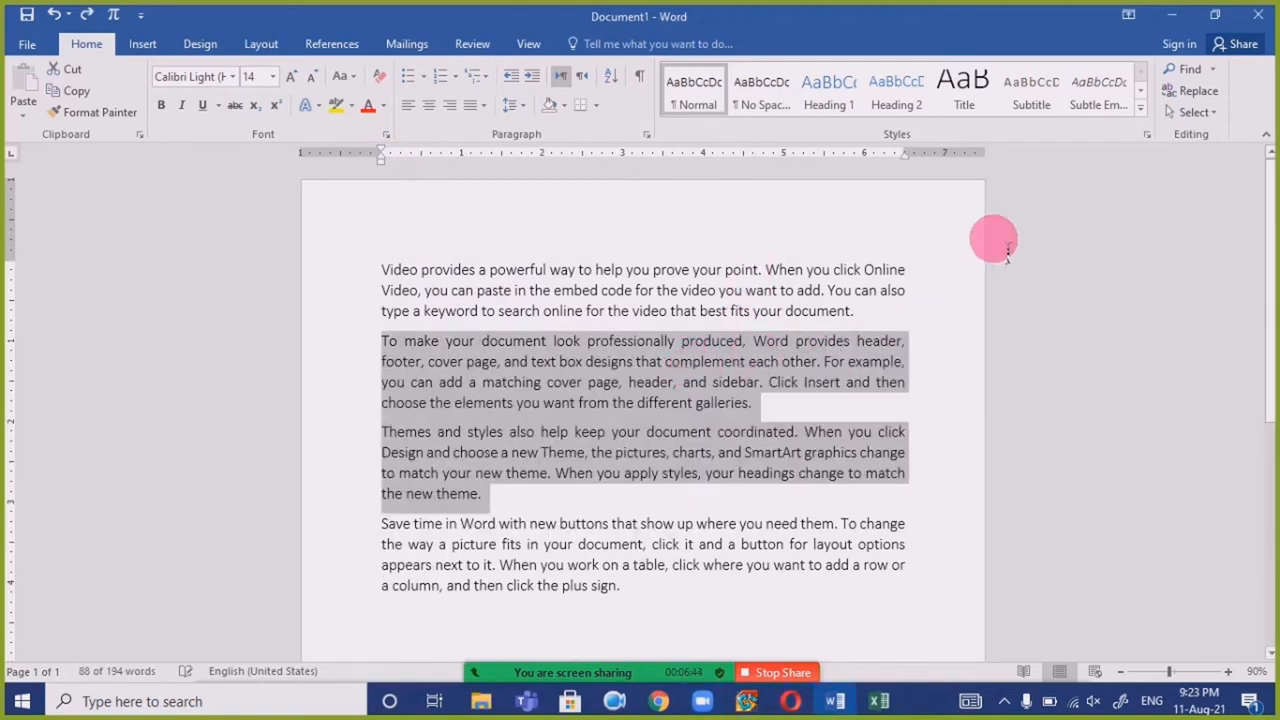
pyautogui.moveTo(912, 165); pyautogui.dragTo(805, 168)
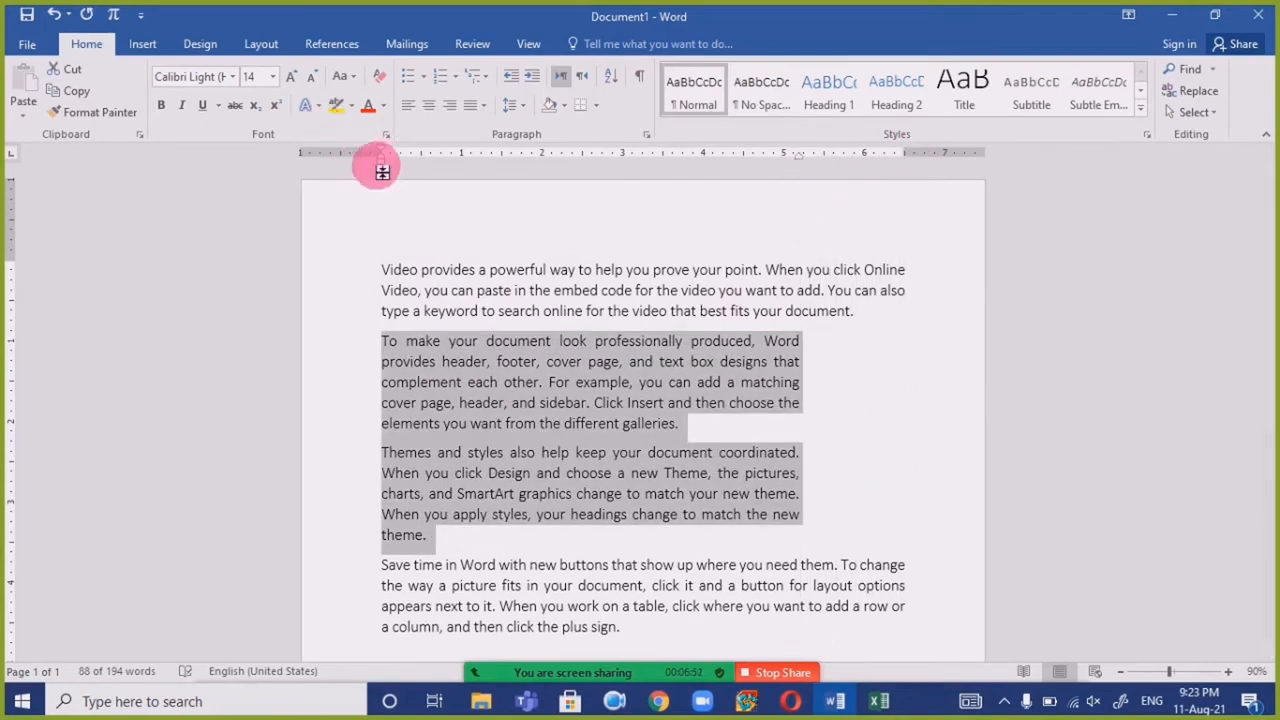
pyautogui.moveTo(390, 178); pyautogui.dragTo(495, 205)
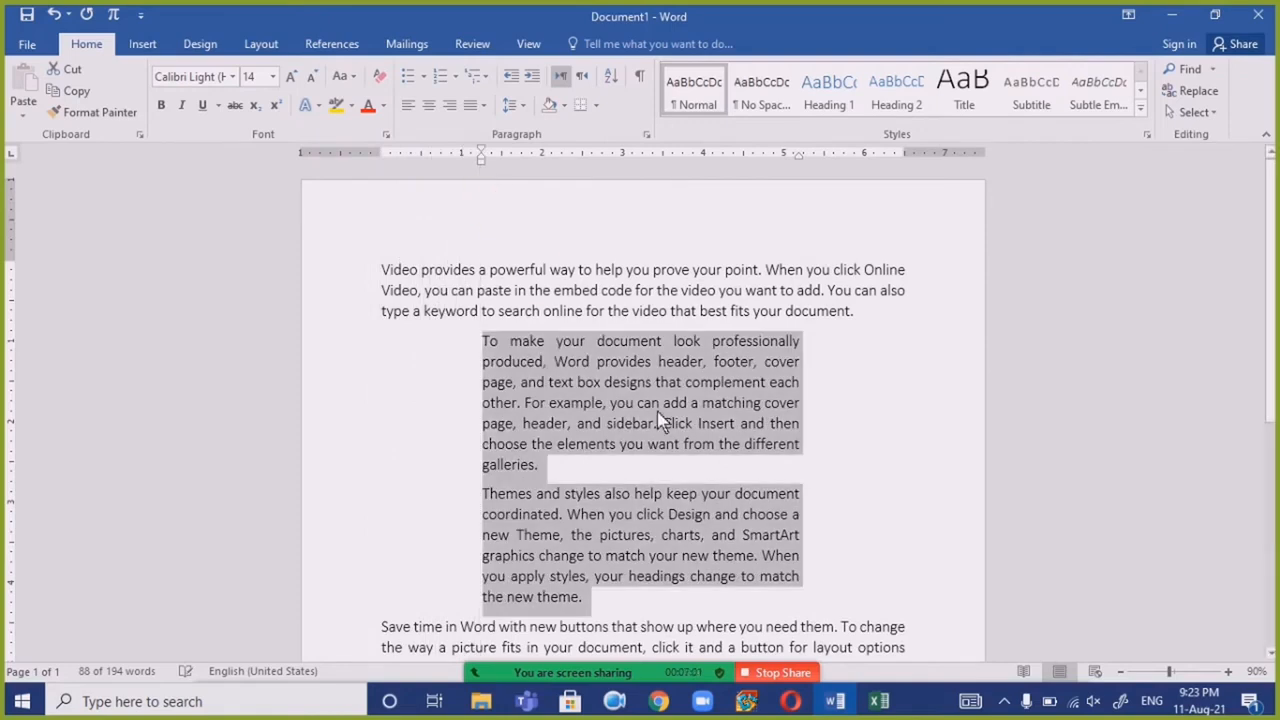
pyautogui.click(697, 468)
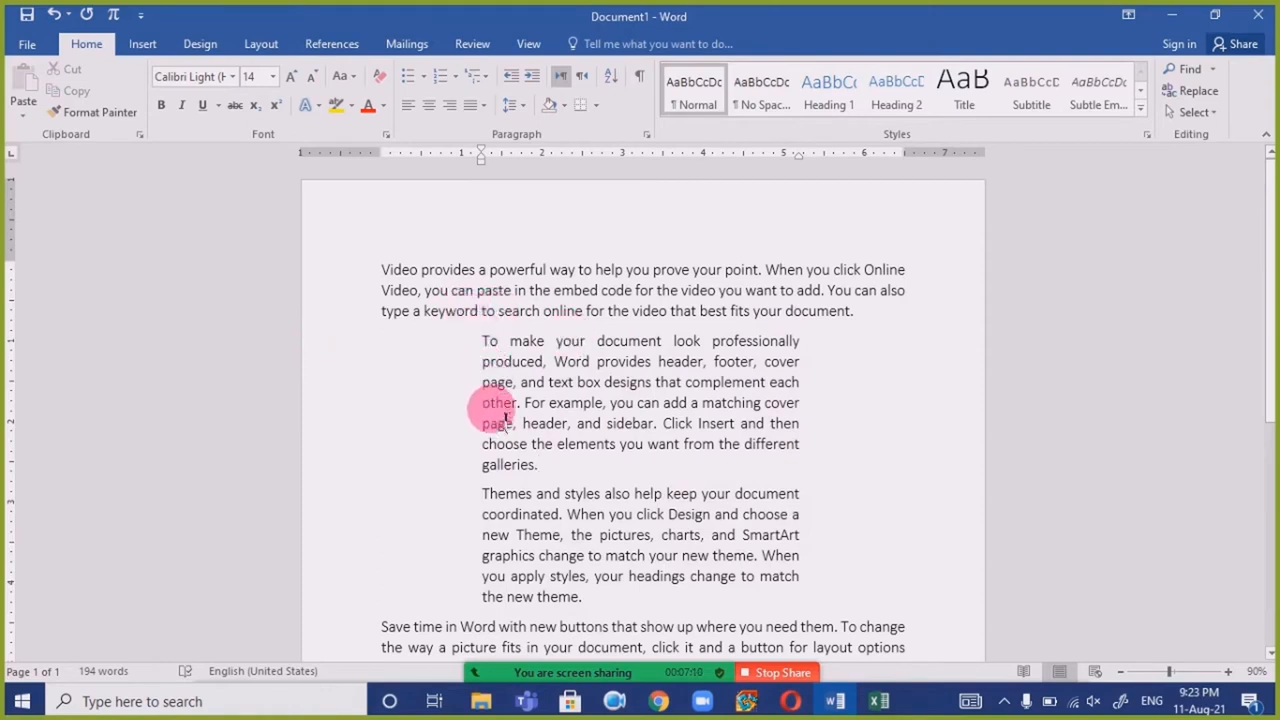
# Give the first and last paragraphs together a first-line indent of about 0.8 inch.
pyautogui.scroll(-5, 470, 490)
pyautogui.click(650, 503)
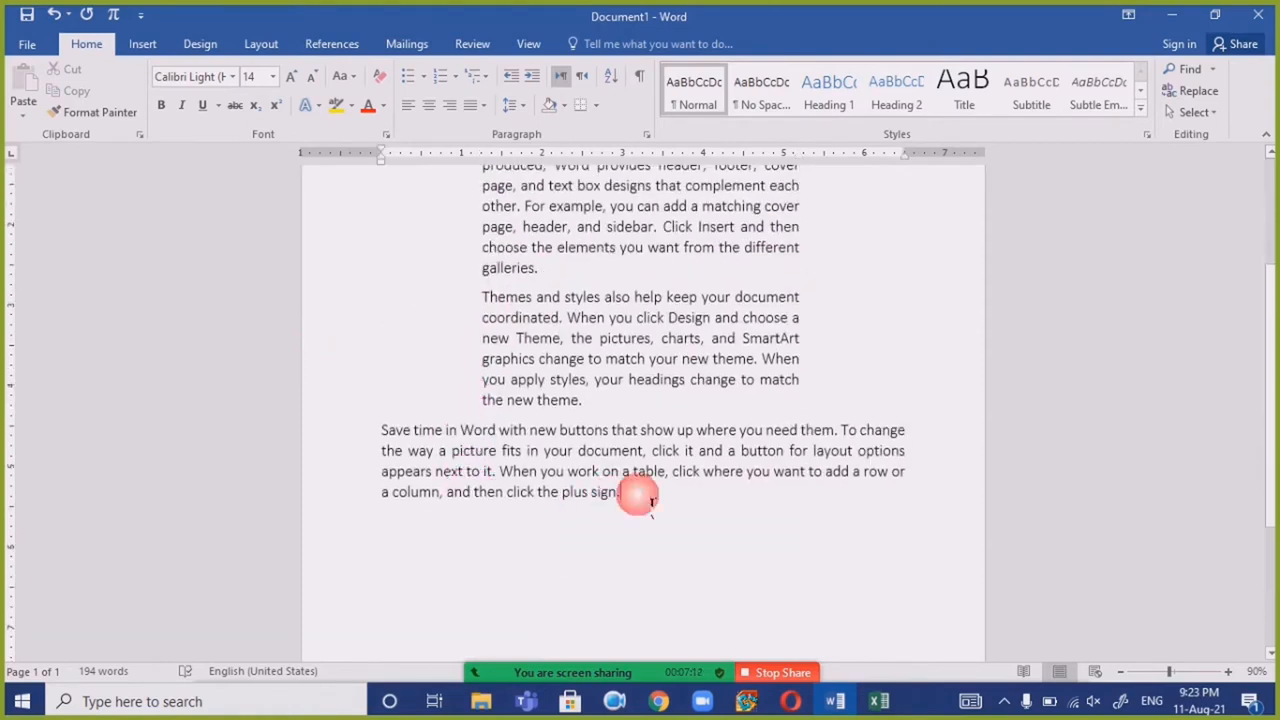
pyautogui.scroll(5, 557, 515)
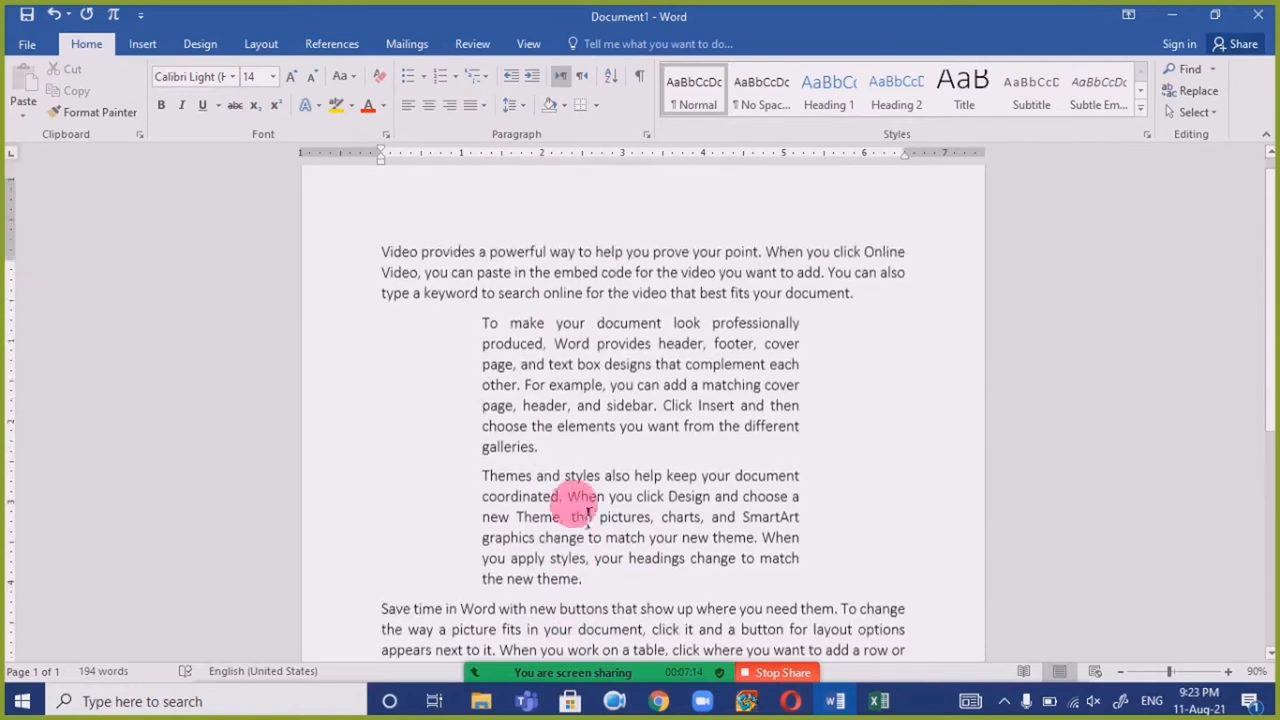
pyautogui.scroll(-3, 398, 515)
pyautogui.moveTo(393, 493); pyautogui.dragTo(622, 577)
pyautogui.scroll(3, 623, 517)
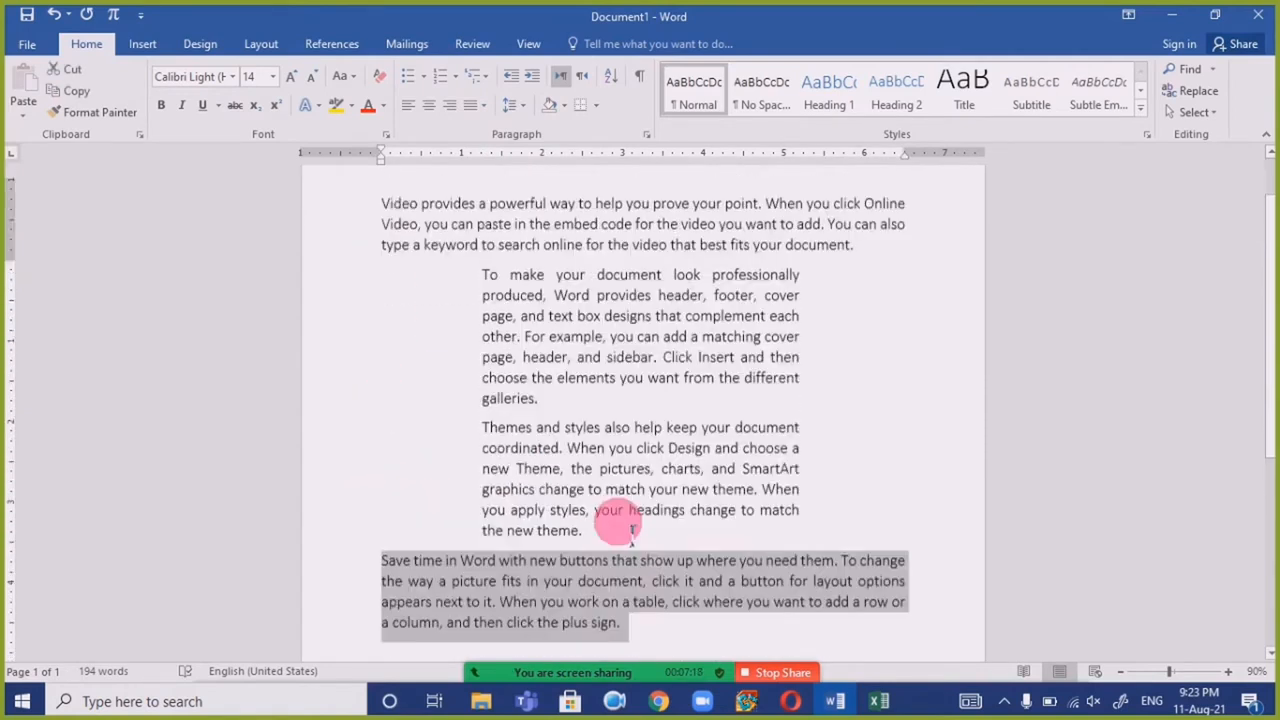
pyautogui.moveTo(384, 268); pyautogui.dragTo(818, 330)
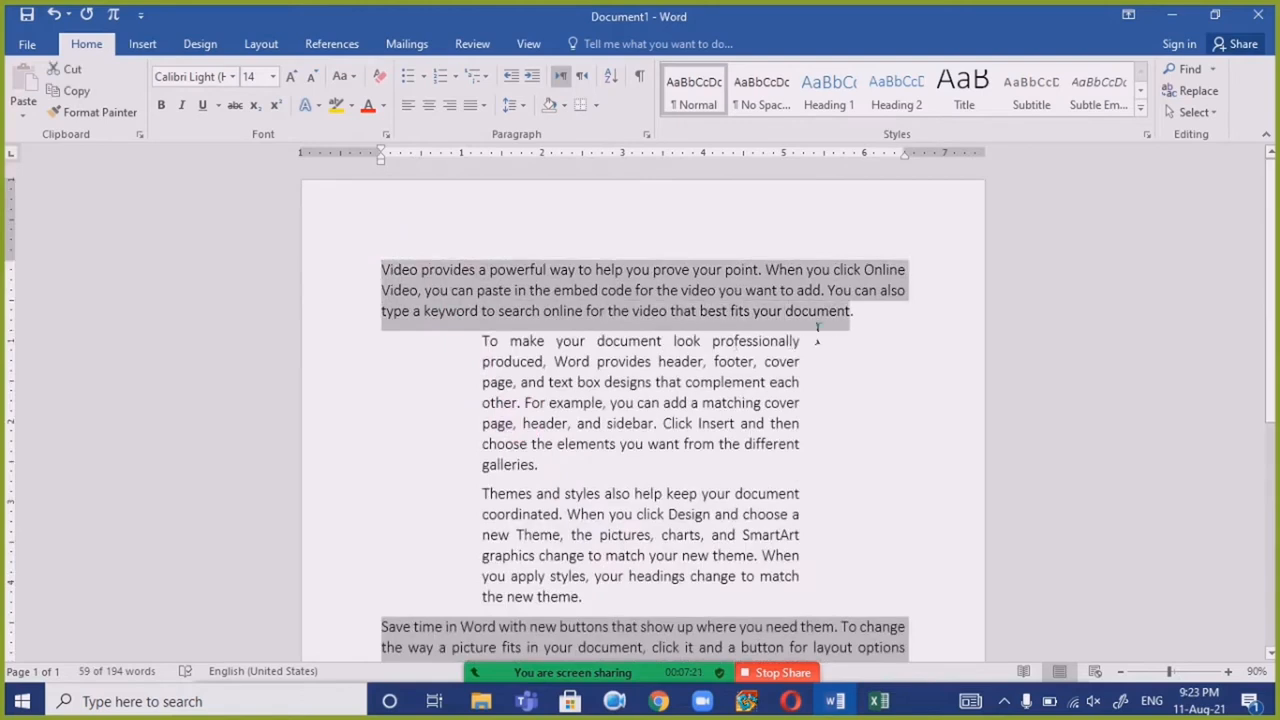
pyautogui.moveTo(988, 343); pyautogui.dragTo(851, 309)
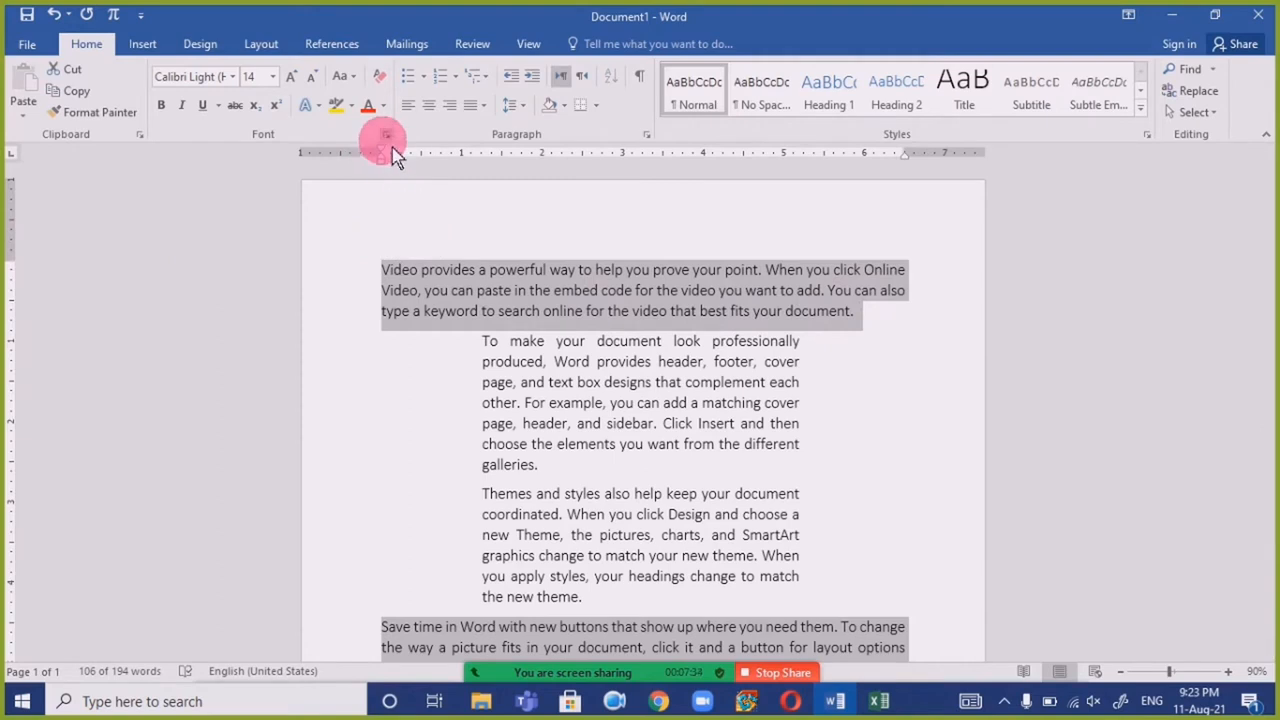
pyautogui.moveTo(393, 162)
pyautogui.mouseDown()
pyautogui.moveTo(449, 157)
pyautogui.moveTo(494, 133)
pyautogui.mouseUp()
pyautogui.scroll(-3, 537, 263)
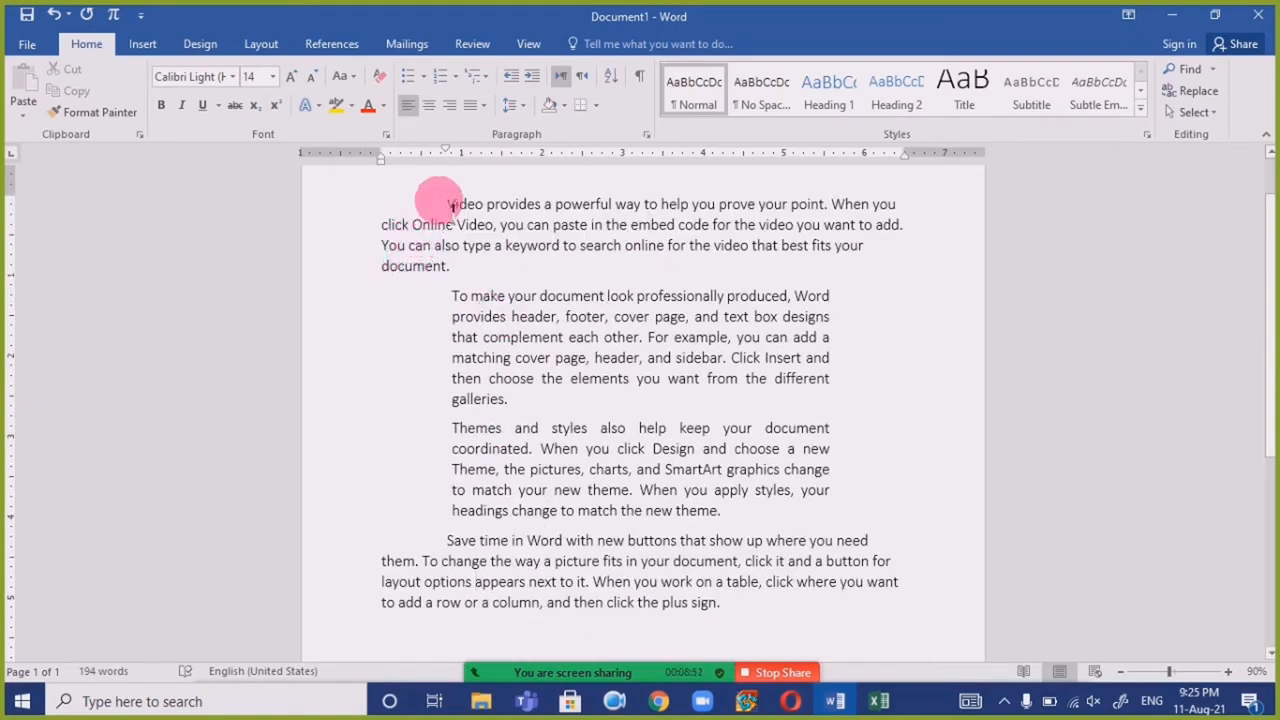
# Undo the first-line indents of the outer paragraphs and the left and right indents of the middle two.
pyautogui.hotkey('ctrl', 'a')
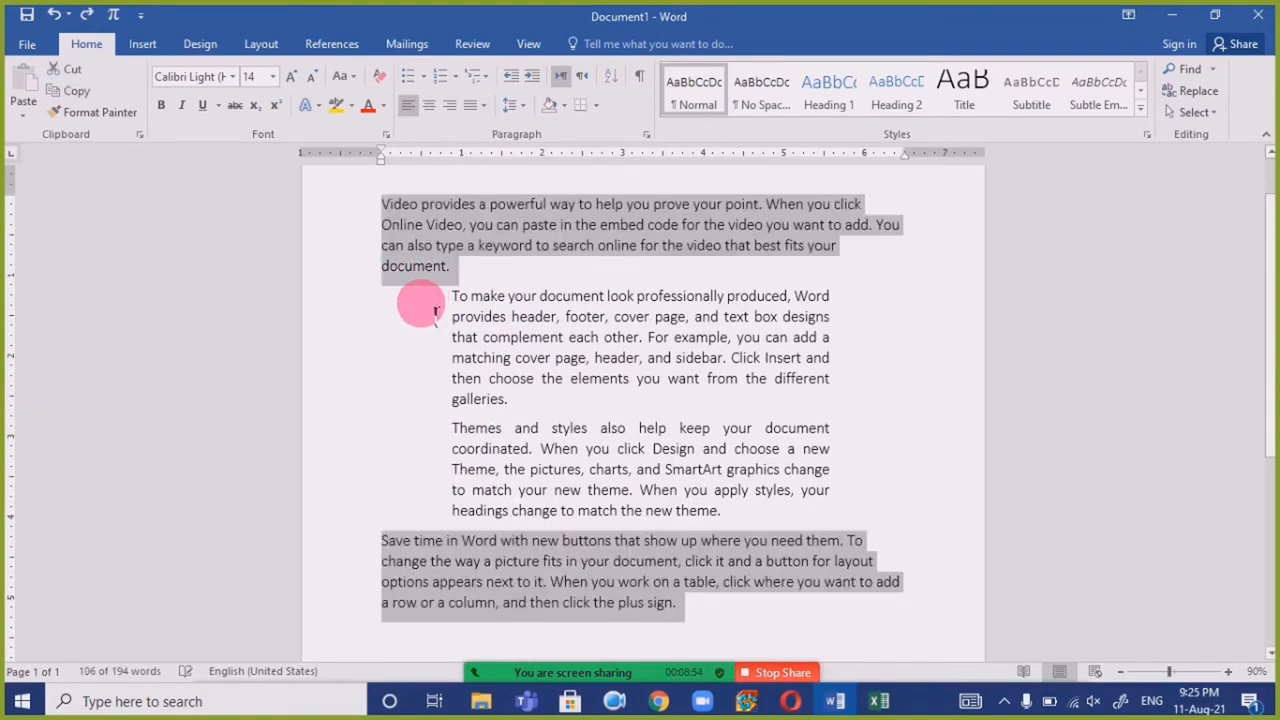
pyautogui.hotkey('ctrl', 'q')
pyautogui.click(558, 360)
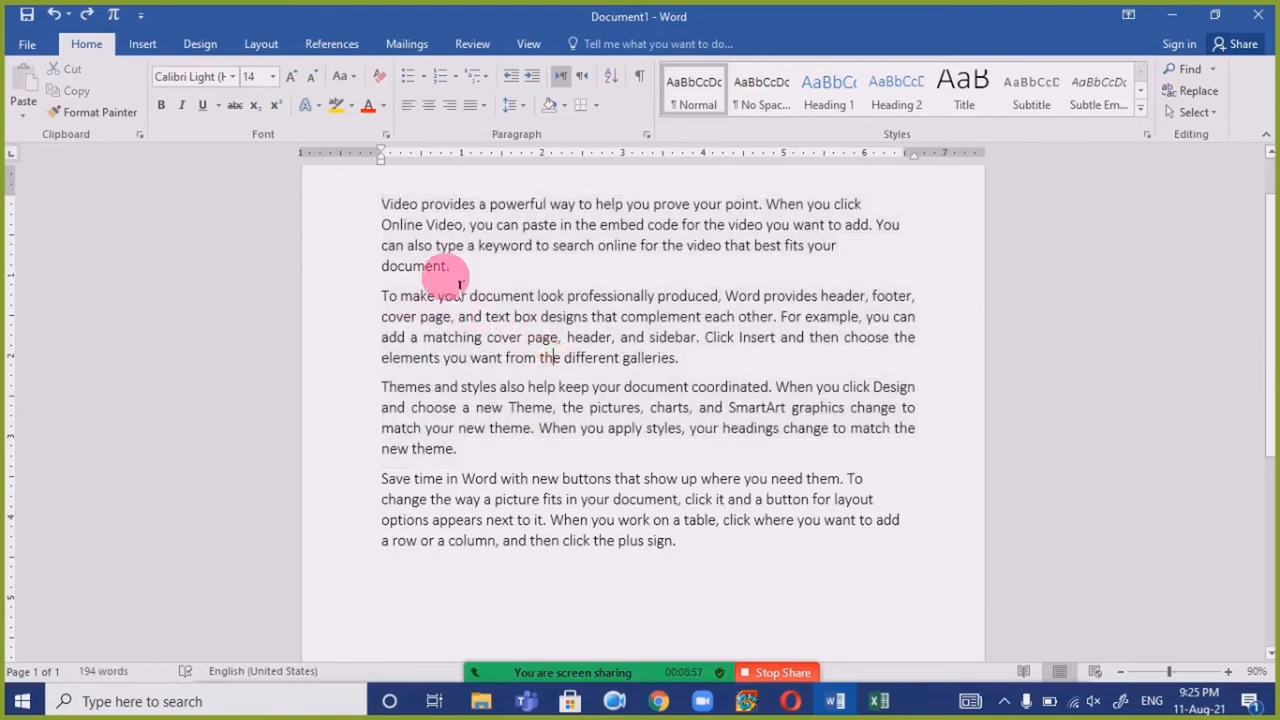
# Apply a first-line indent of about 1.1 inches to all four paragraphs.
pyautogui.moveTo(381, 205); pyautogui.dragTo(615, 510)
pyautogui.moveTo(692, 548); pyautogui.dragTo(814, 608)
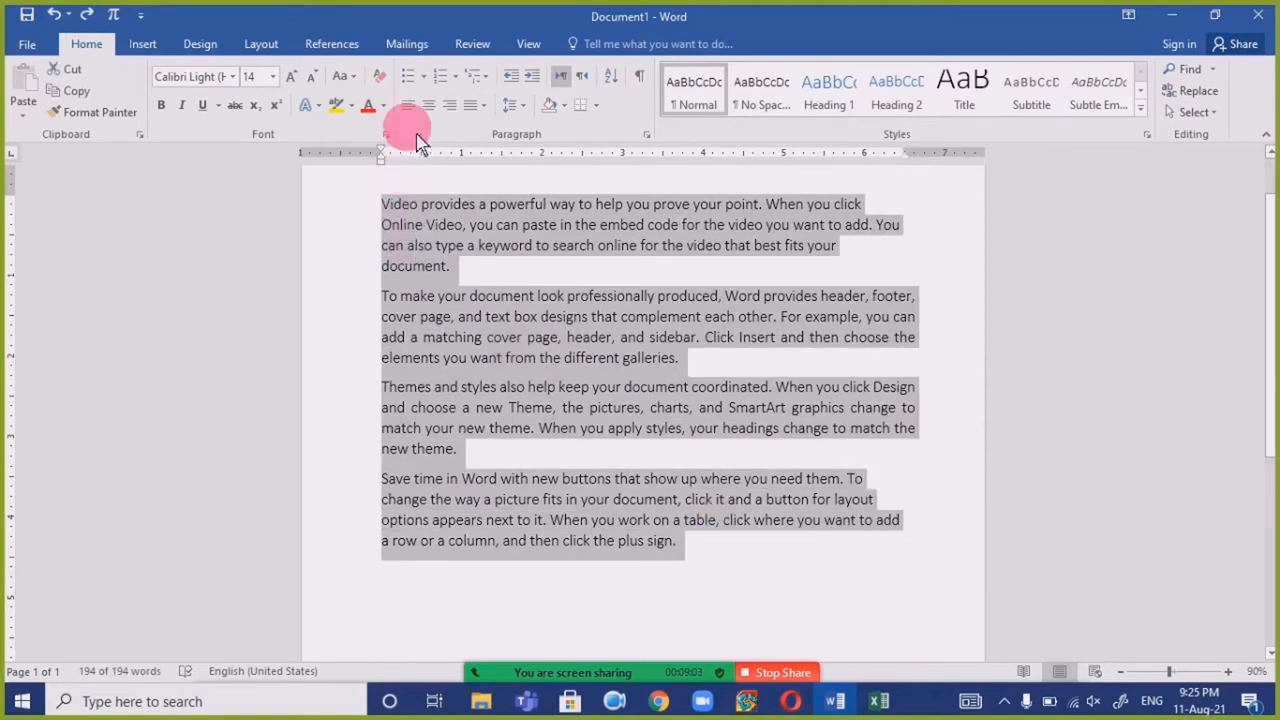
pyautogui.moveTo(392, 157); pyautogui.dragTo(484, 152)
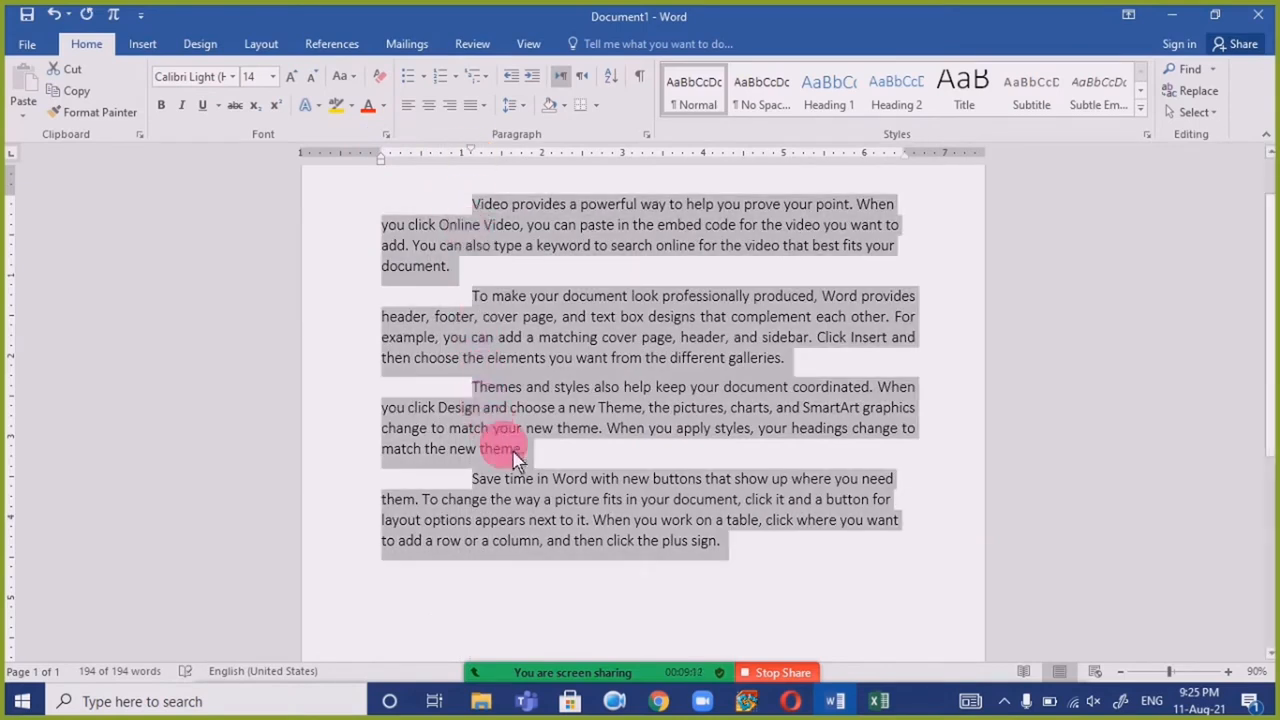
pyautogui.click(513, 450)
pyautogui.click(476, 204)
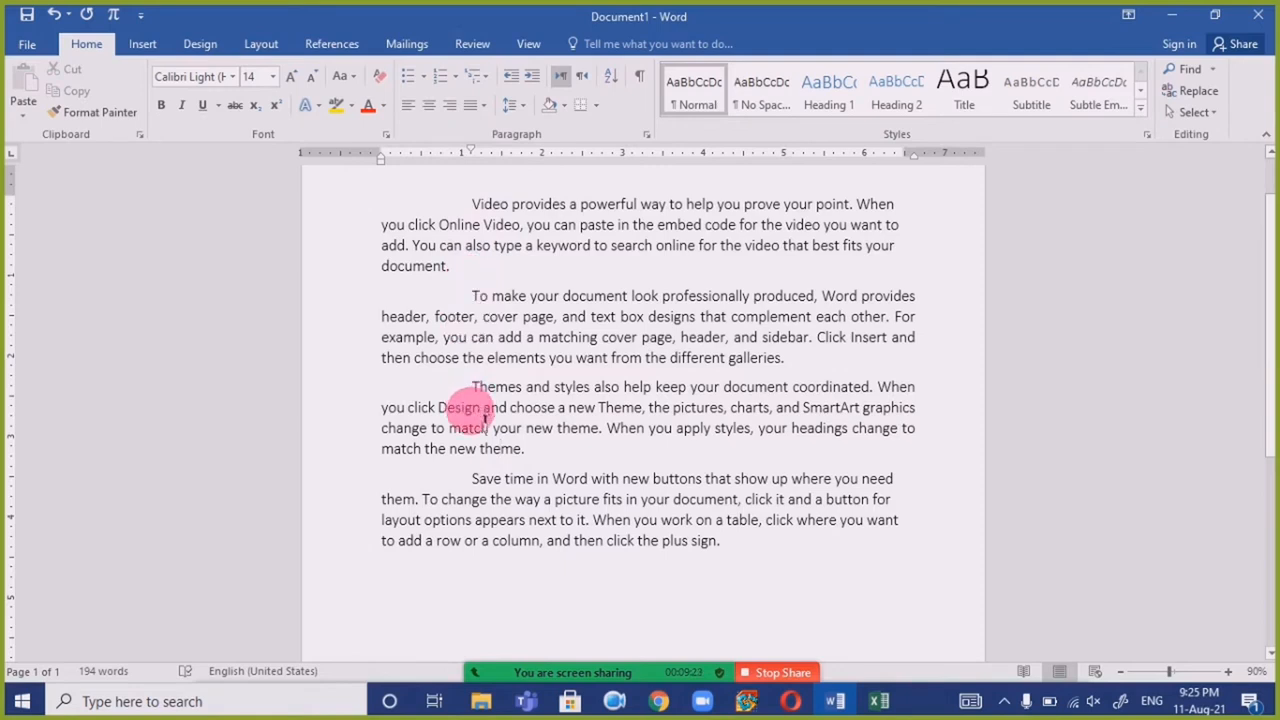
# Undo the first-line indent on all four paragraphs.
pyautogui.hotkey('ctrl', 'a')
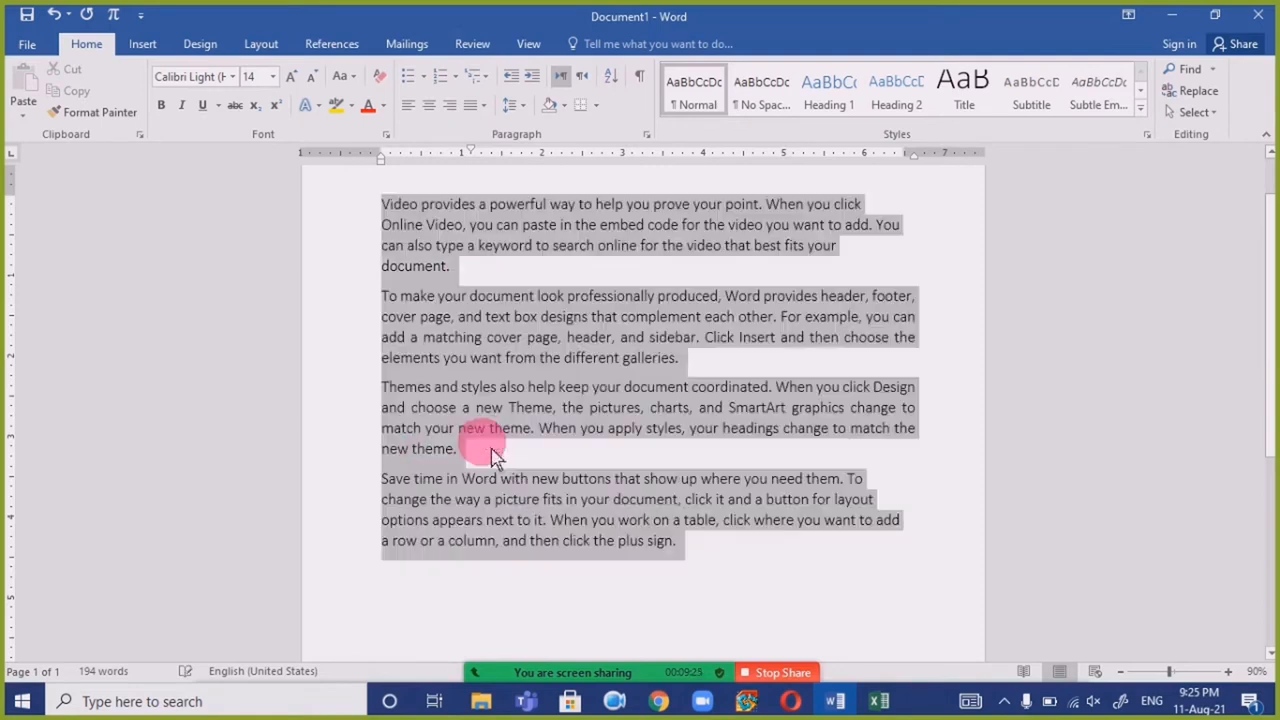
pyautogui.click(470, 375)
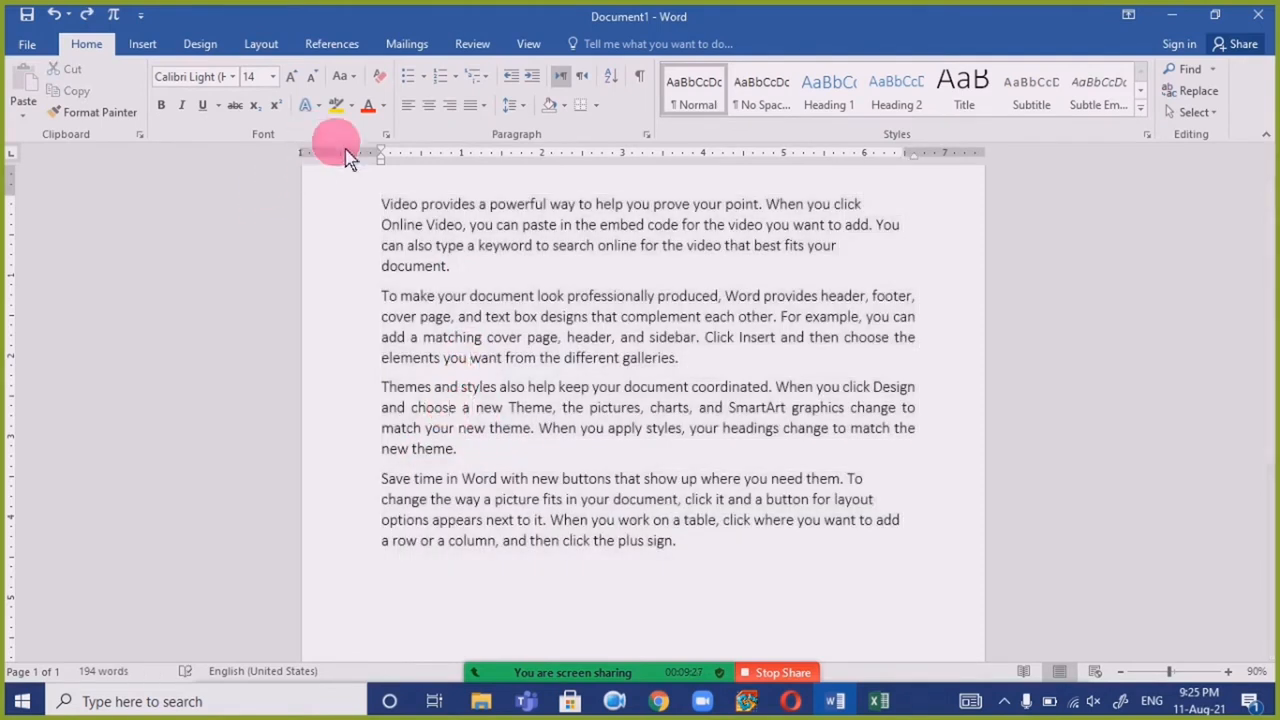
pyautogui.moveTo(382, 150)
pyautogui.mouseDown()
pyautogui.moveTo(478, 152)
pyautogui.moveTo(381, 157)
pyautogui.mouseUp()
pyautogui.click(423, 339)
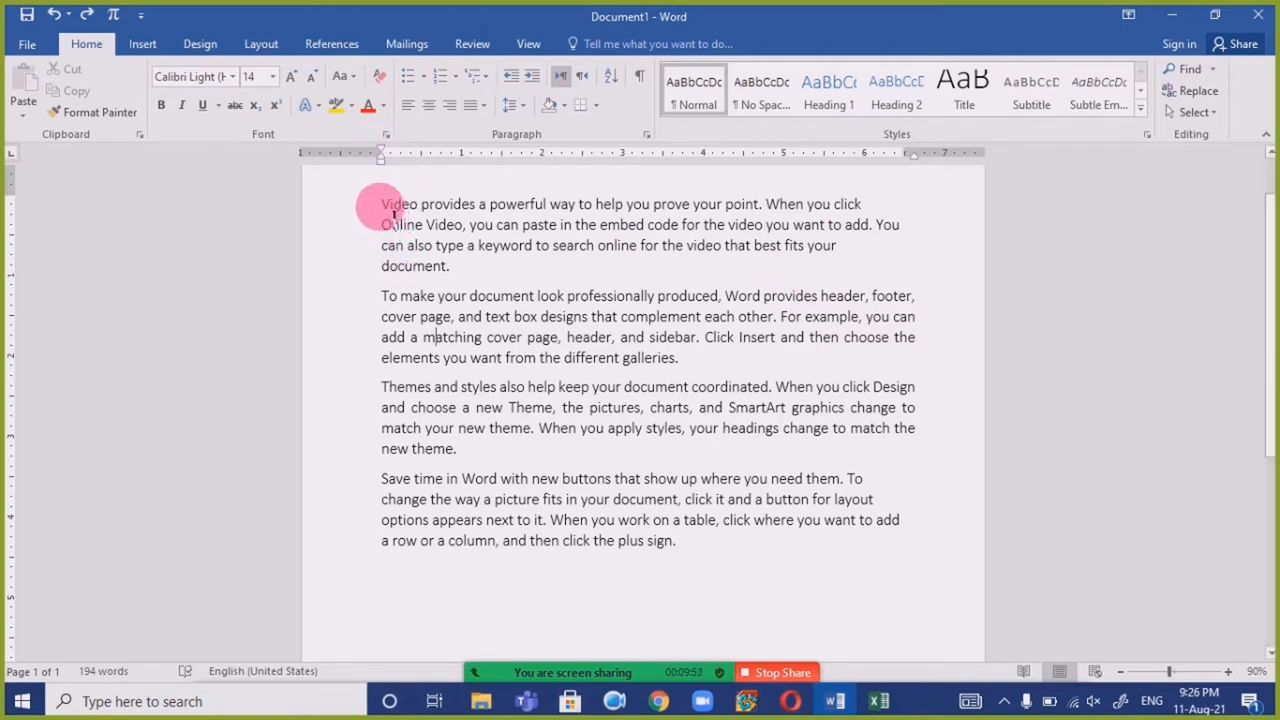
pyautogui.moveTo(396, 214); pyautogui.dragTo(831, 377)
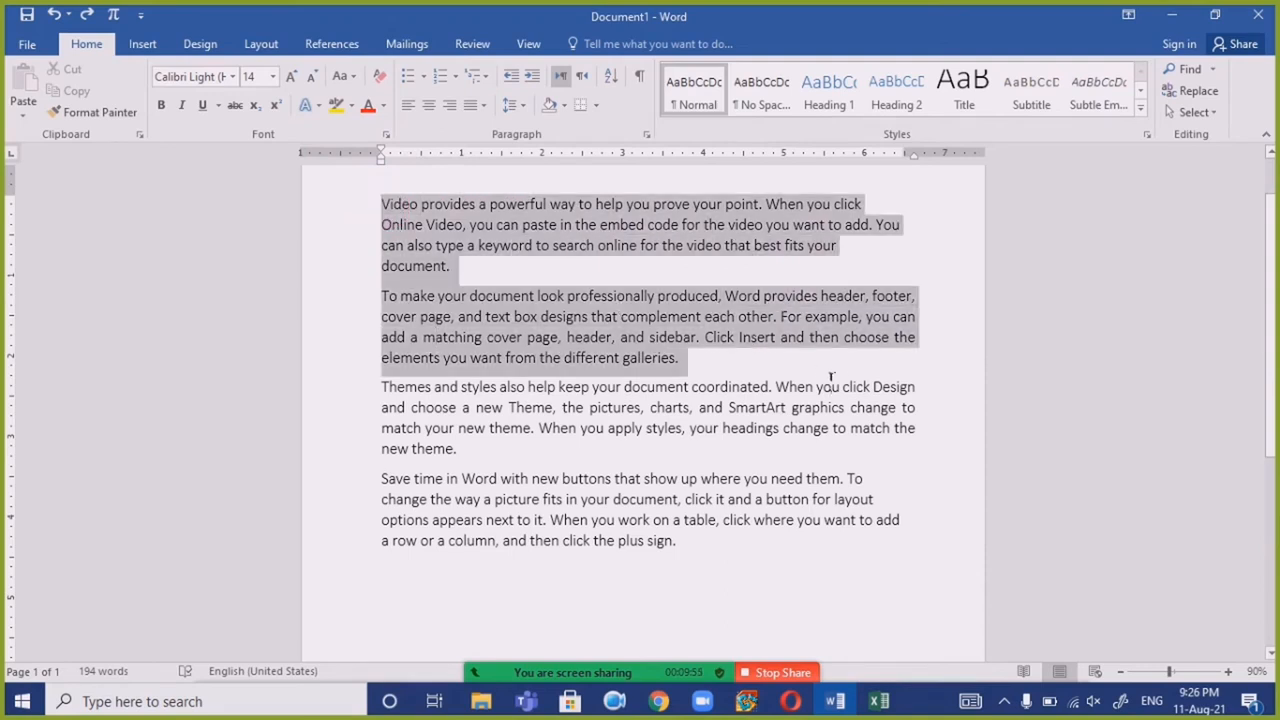
pyautogui.moveTo(432, 250); pyautogui.dragTo(451, 233)
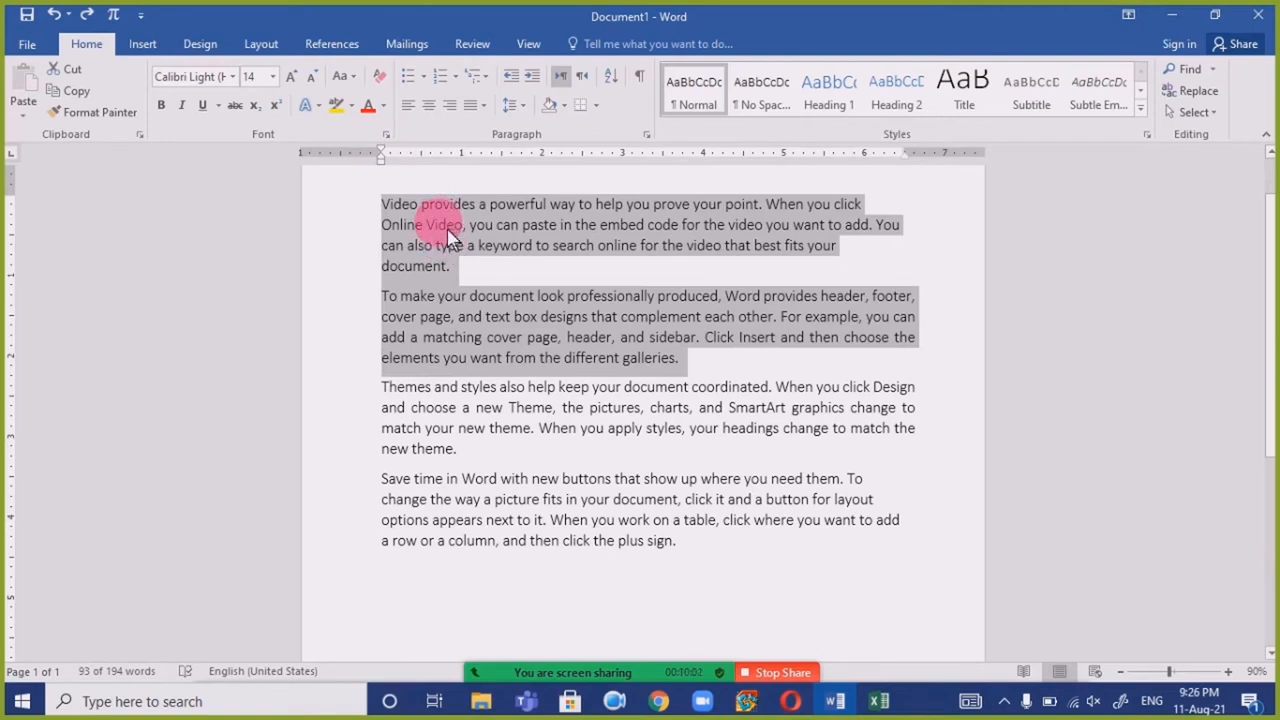
pyautogui.moveTo(450, 237)
pyautogui.mouseDown()
pyautogui.moveTo(410, 212)
pyautogui.moveTo(390, 168)
pyautogui.moveTo(465, 163)
pyautogui.moveTo(452, 167)
pyautogui.mouseUp()
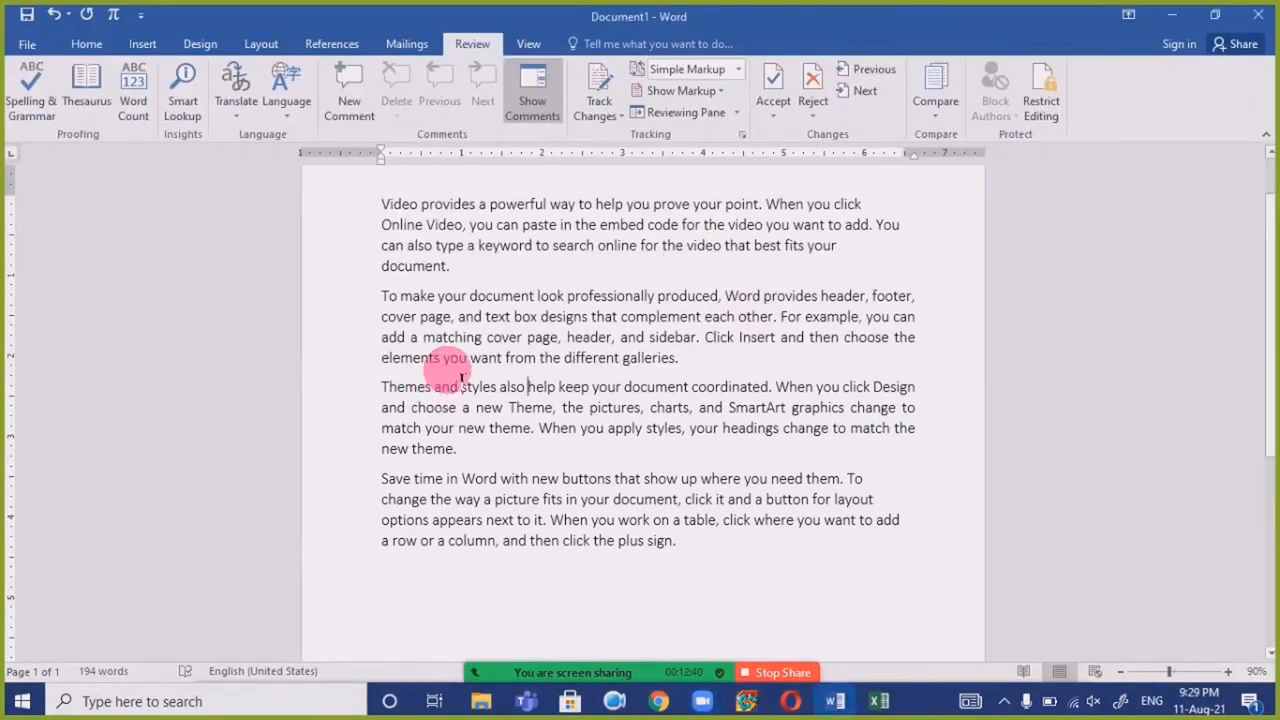
# Misspell "matching" as "mathing" in the second paragraph by removing its letter c.
pyautogui.scroll(1, 510, 340)
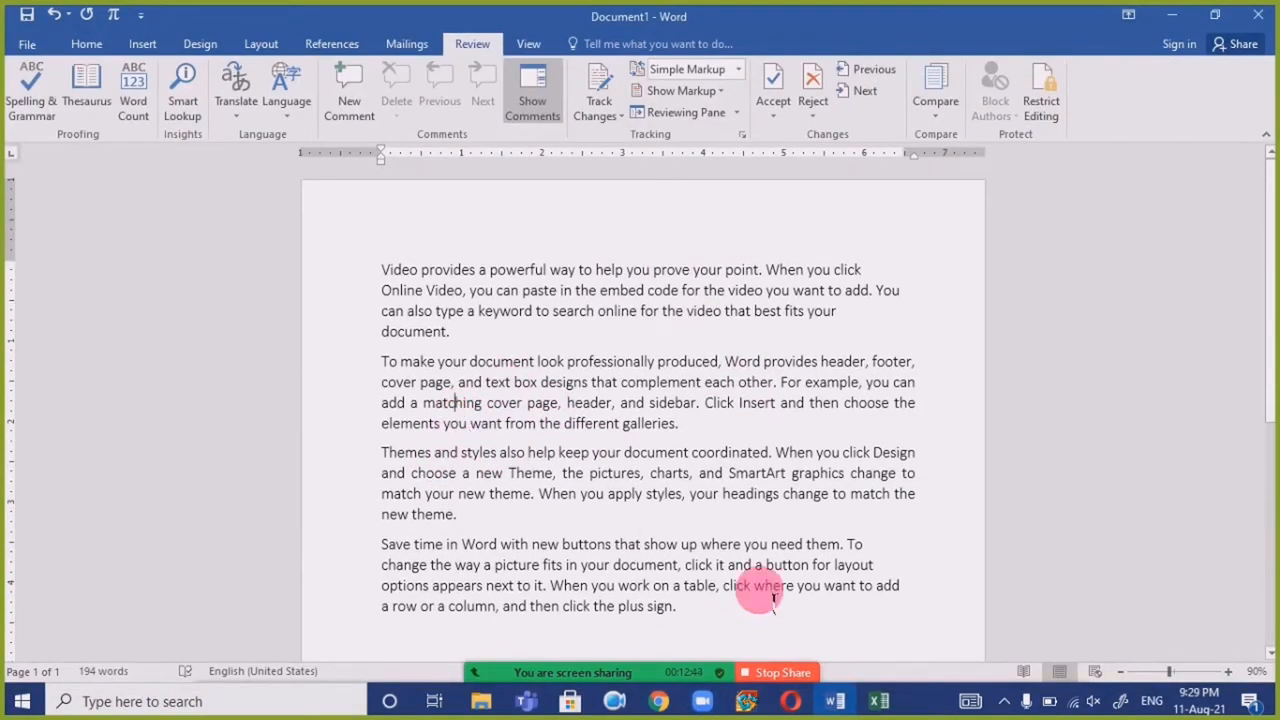
pyautogui.press('Delete')
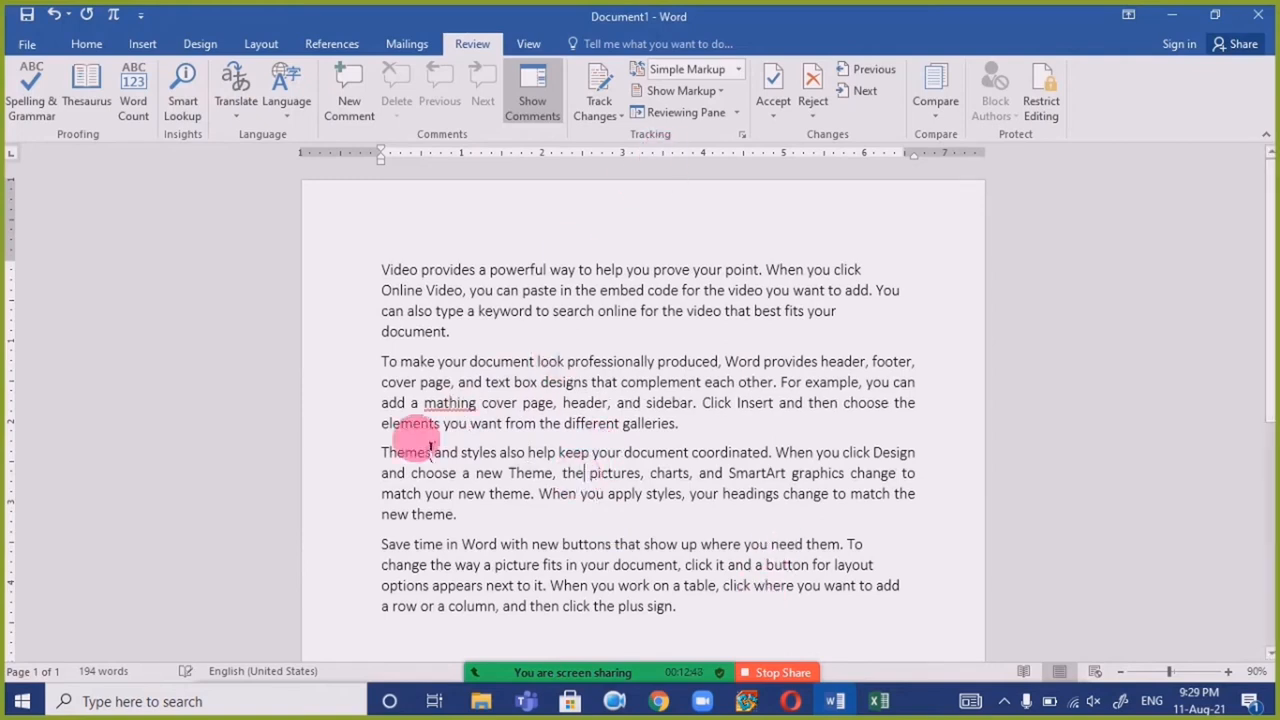
# Correct the misspelled word "mathing" in the second paragraph with the spelling suggestion "matching".
pyautogui.scroll(5, 490, 428)
pyautogui.scroll(6, 497, 428)
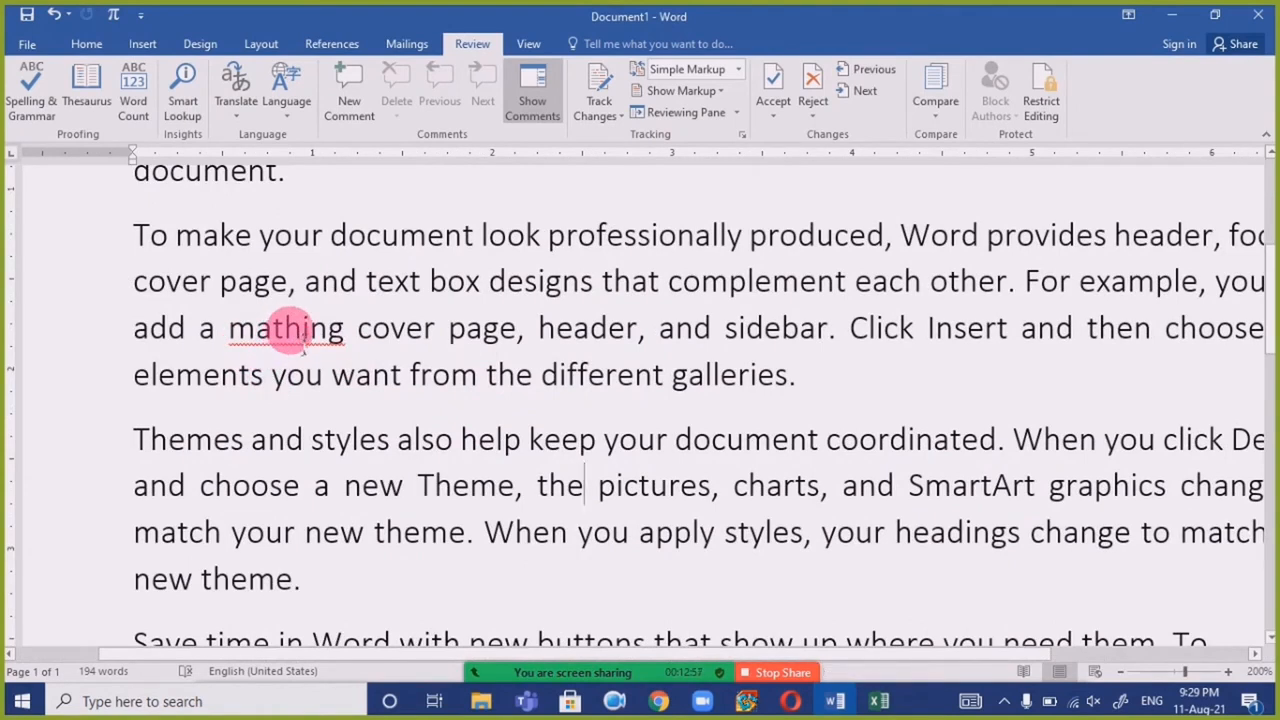
pyautogui.rightClick(292, 332)
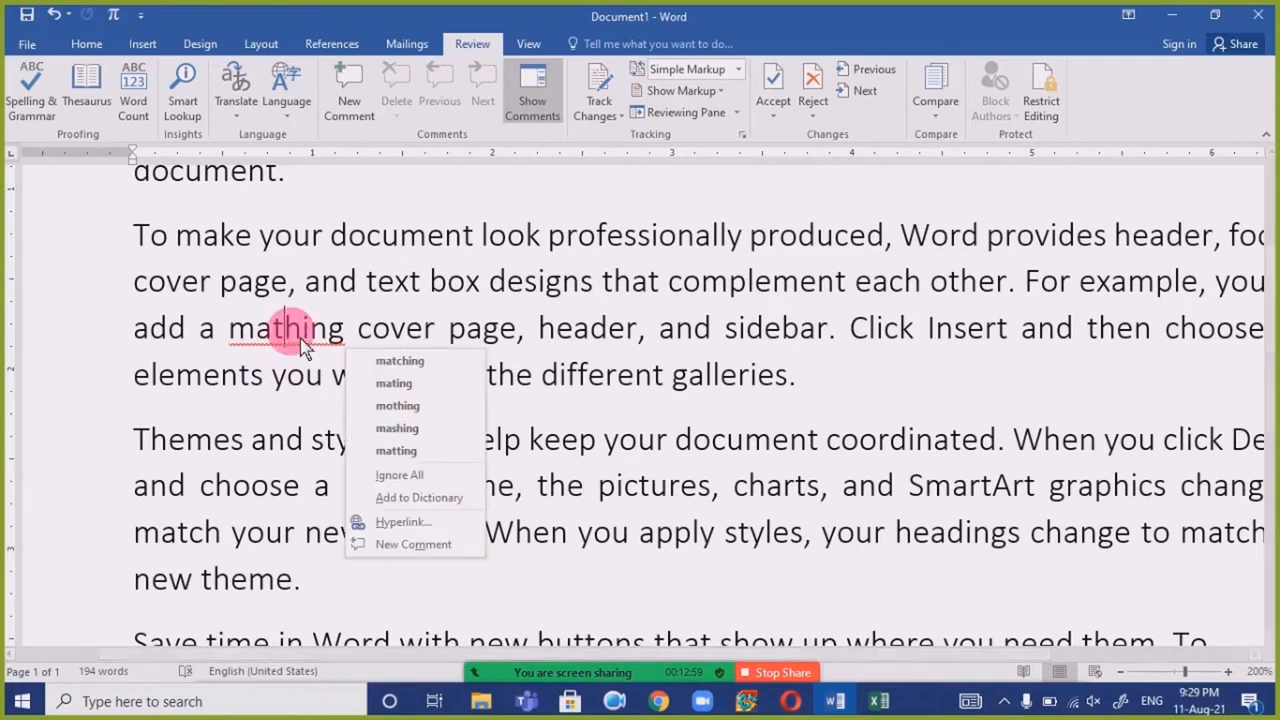
pyautogui.click(290, 330)
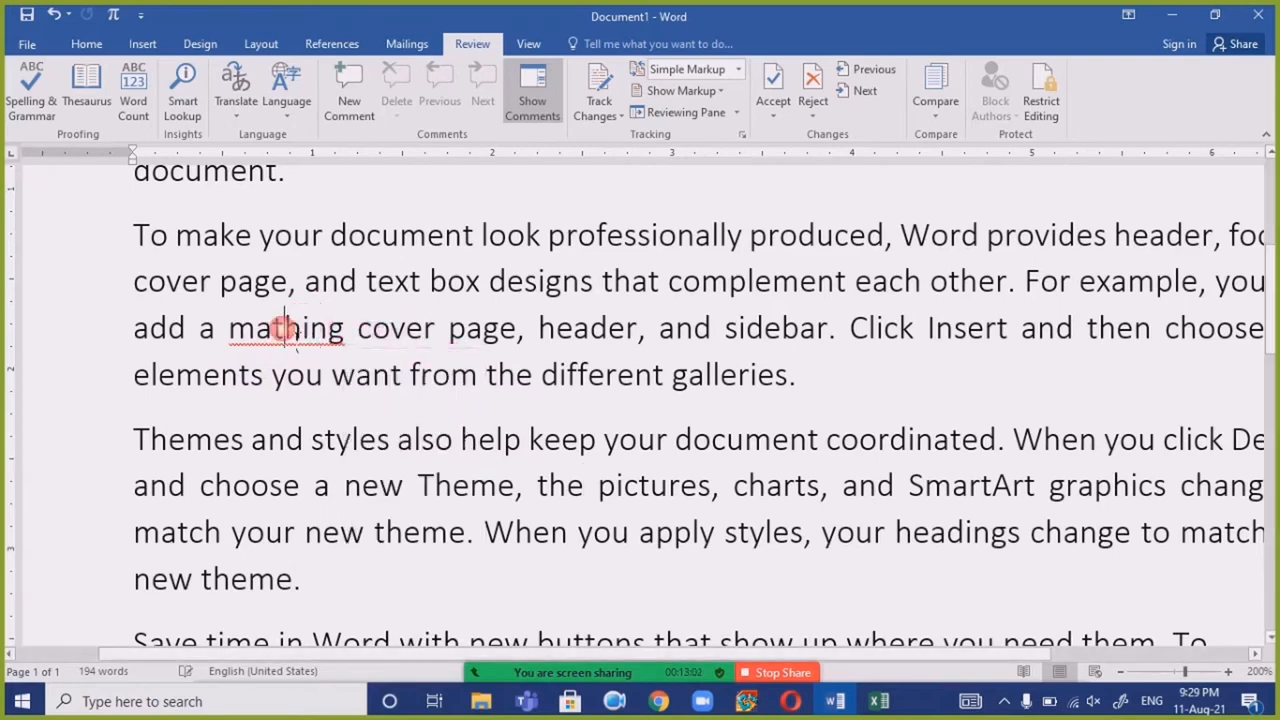
pyautogui.rightClick(290, 330)
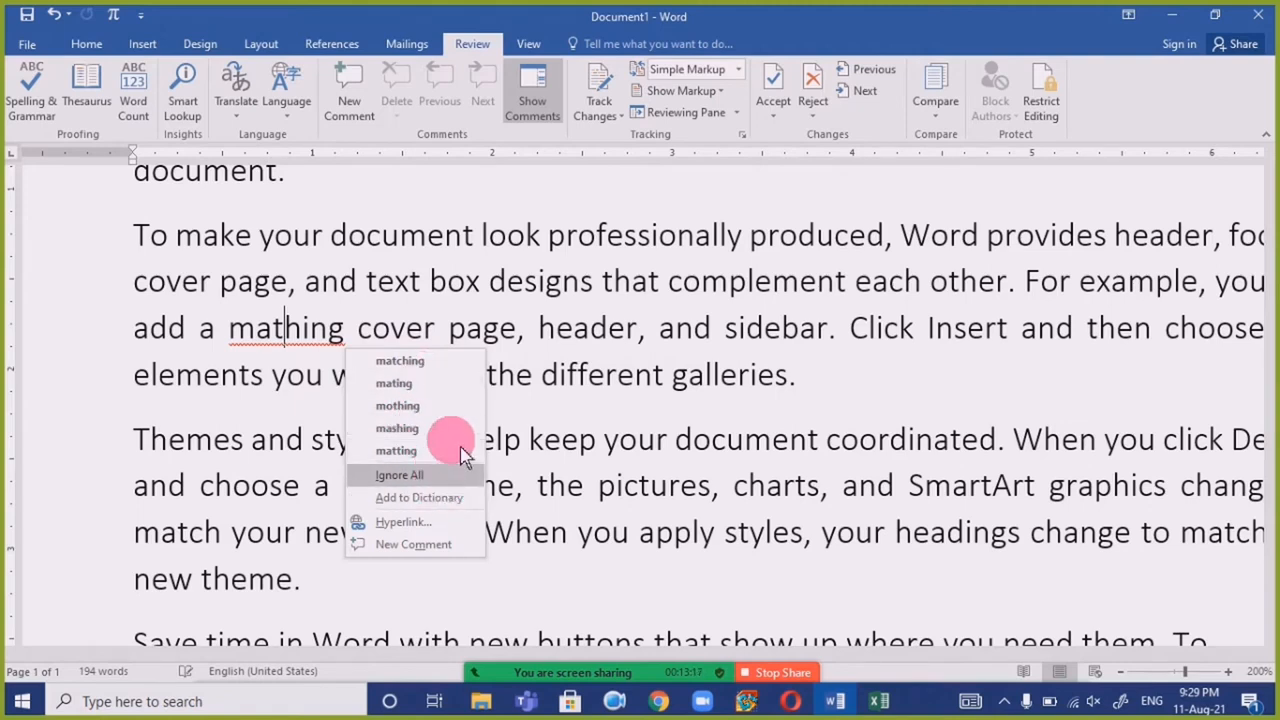
pyautogui.click(470, 364)
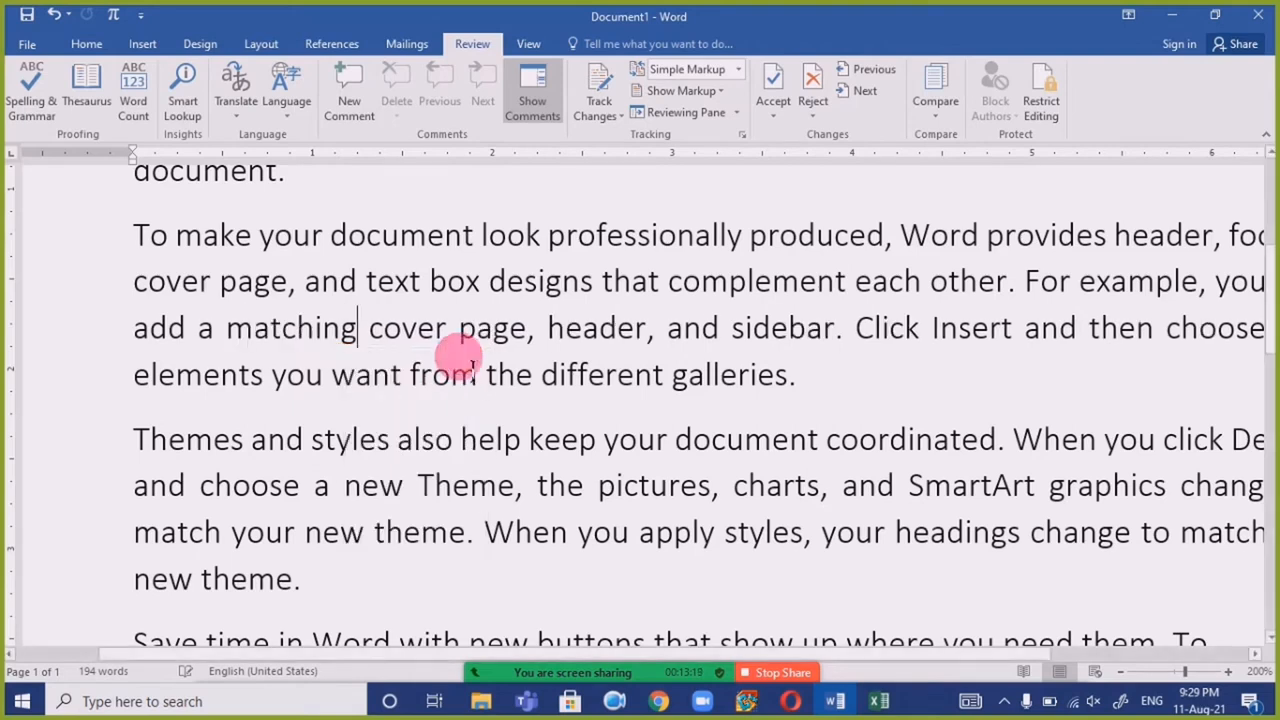
# Add the word "Suffa" on a new line below the last paragraph.
pyautogui.scroll(-3, 560, 535)
pyautogui.scroll(-2, 563, 510)
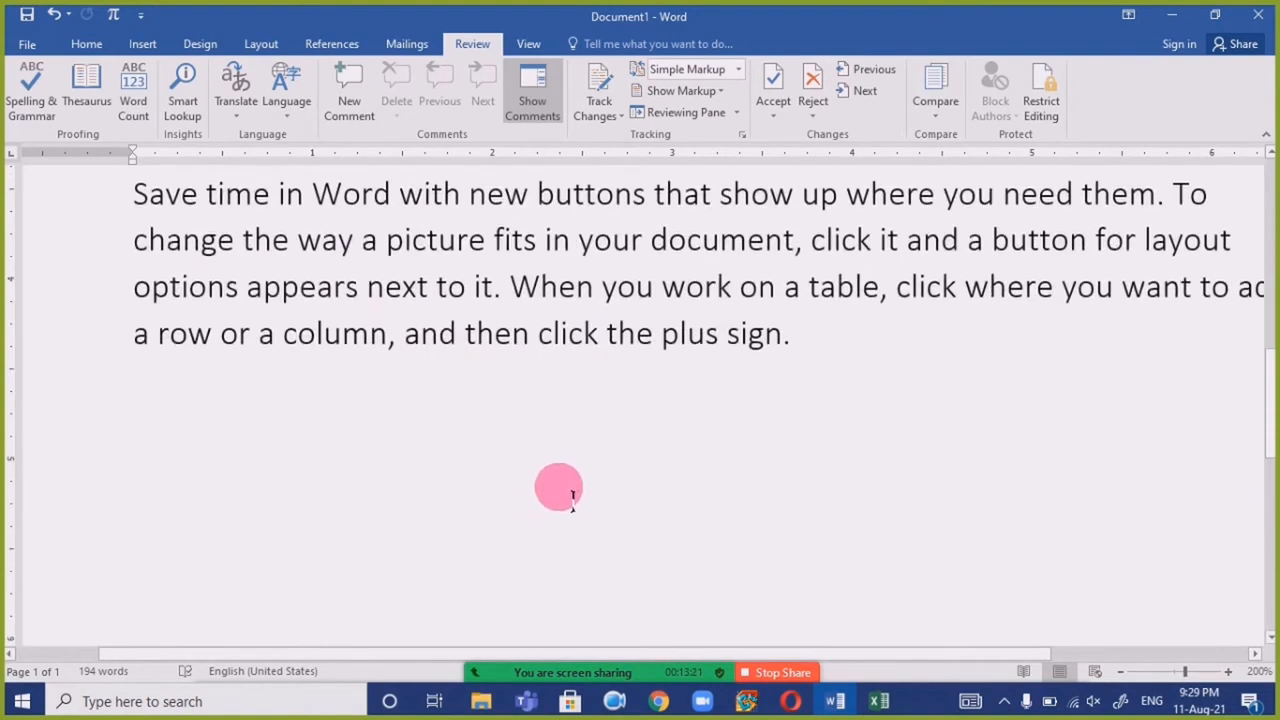
pyautogui.scroll(-7, 560, 486)
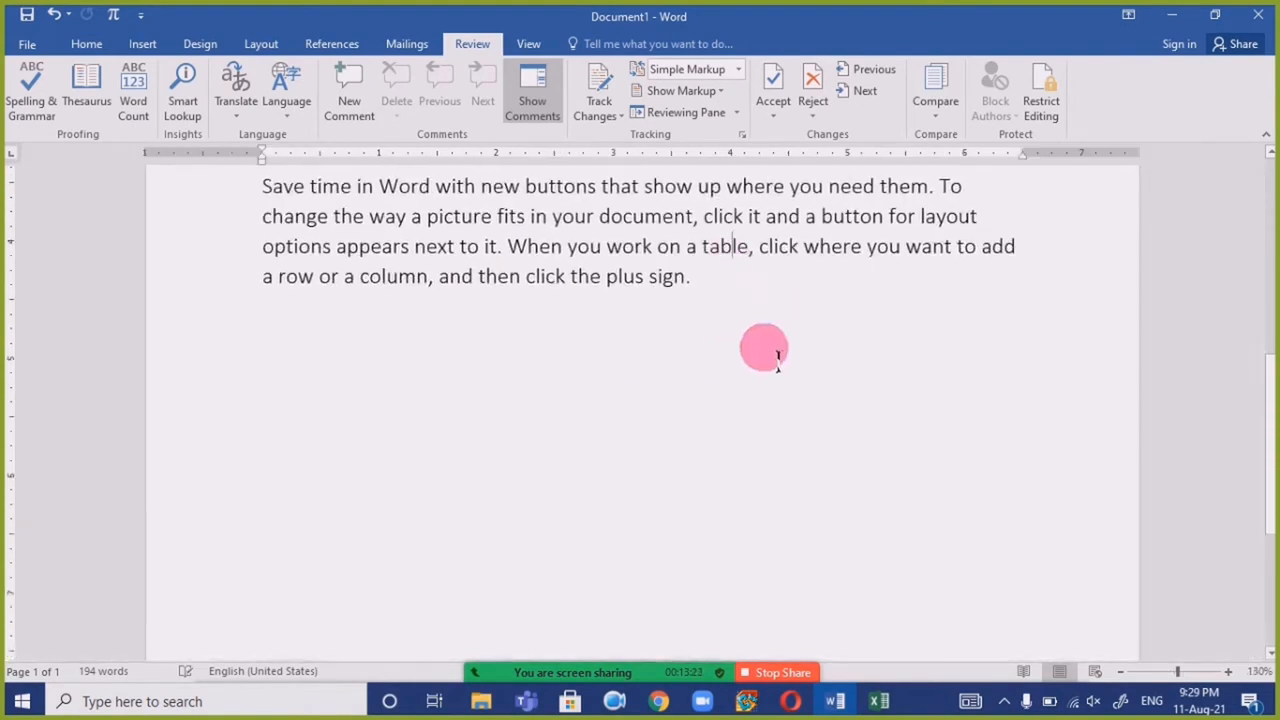
pyautogui.click(700, 276)
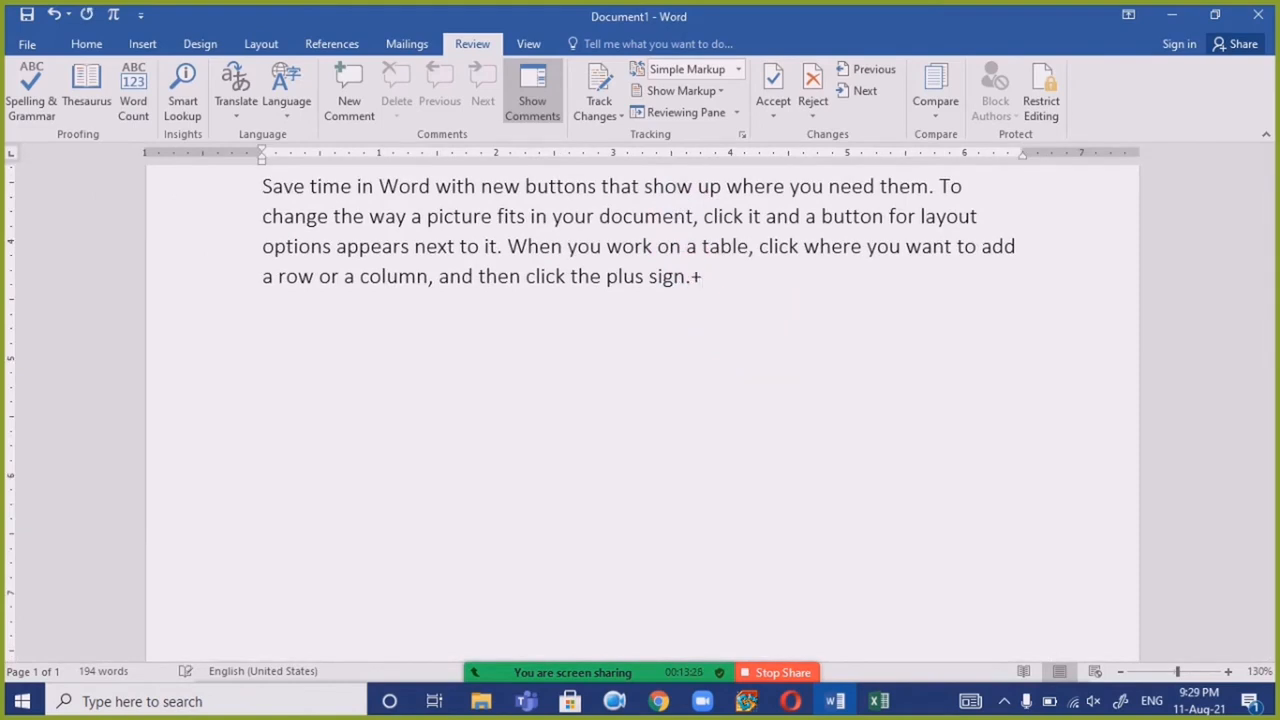
pyautogui.click(703, 270)
pyautogui.write('Suffa')
# Have the spell checker ignore all occurrences of the flagged word "Suffa".
pyautogui.keyDown('ctrl'); pyautogui.scroll(4, 288, 372); pyautogui.keyUp('ctrl')
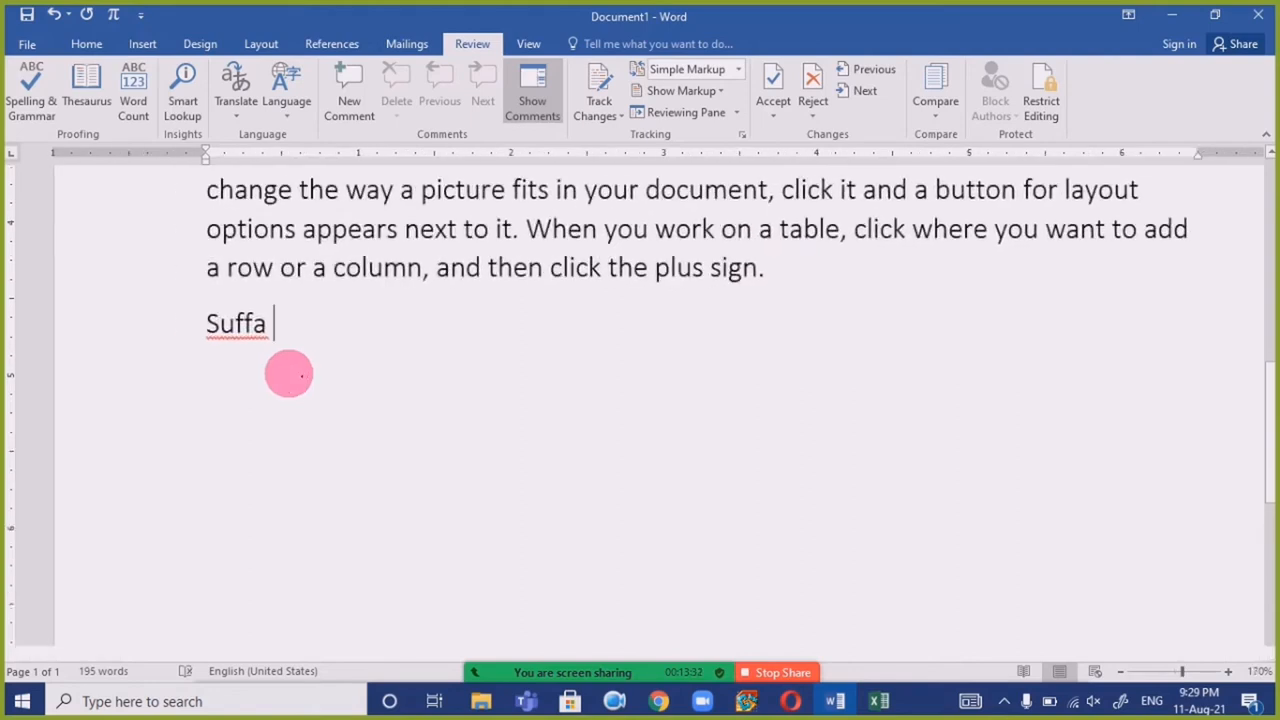
pyautogui.keyDown('ctrl'); pyautogui.scroll(3, 288, 372); pyautogui.keyUp('ctrl')
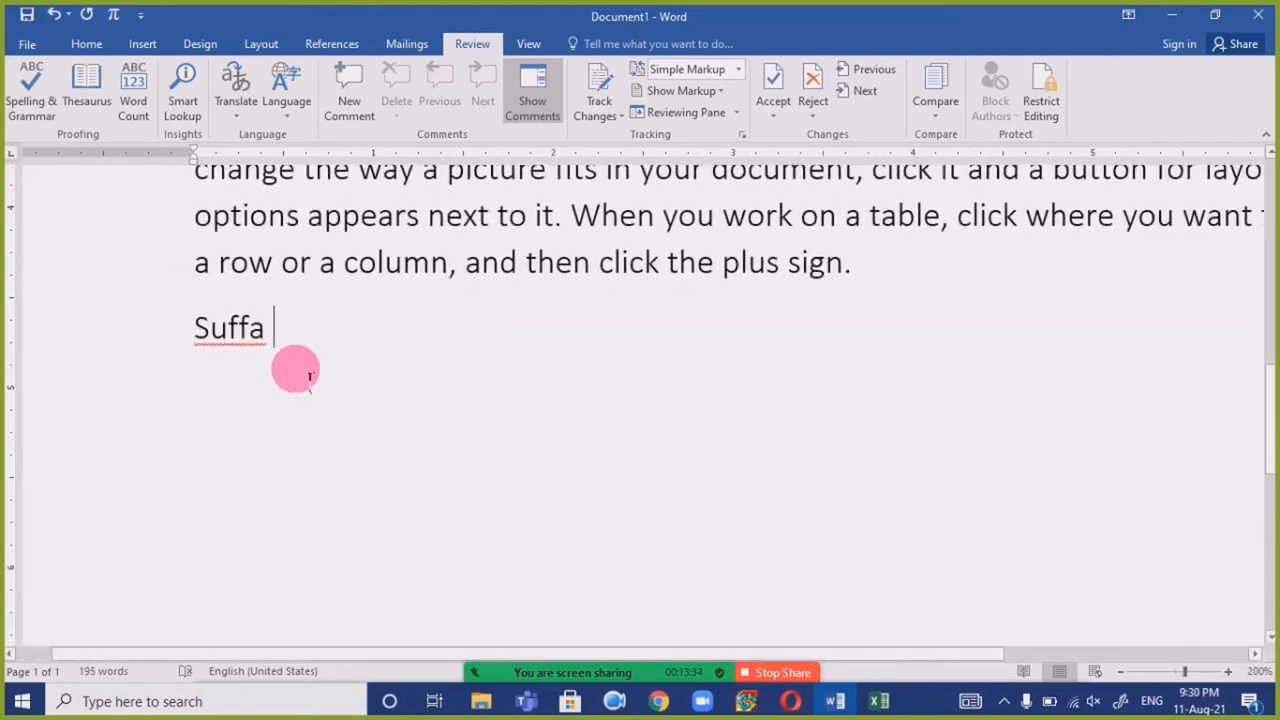
pyautogui.rightClick(251, 337)
pyautogui.click(241, 340)
pyautogui.rightClick(243, 338)
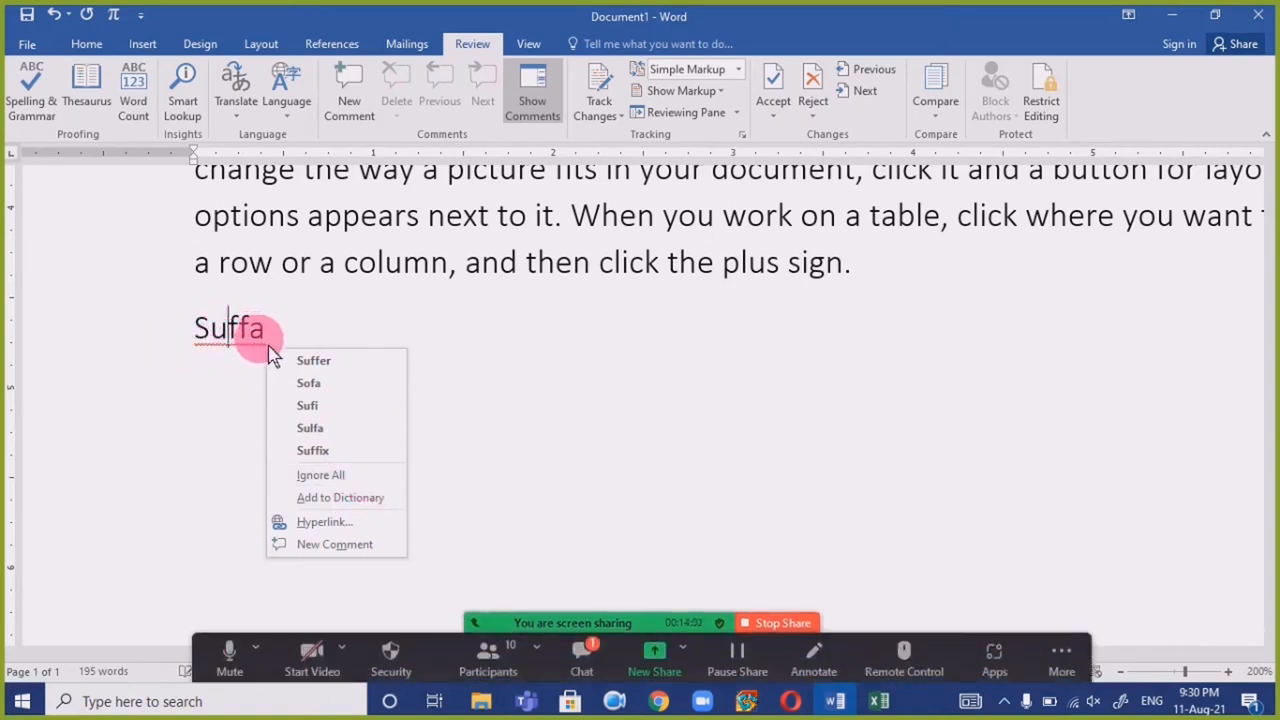
pyautogui.click(362, 476)
pyautogui.click(295, 325)
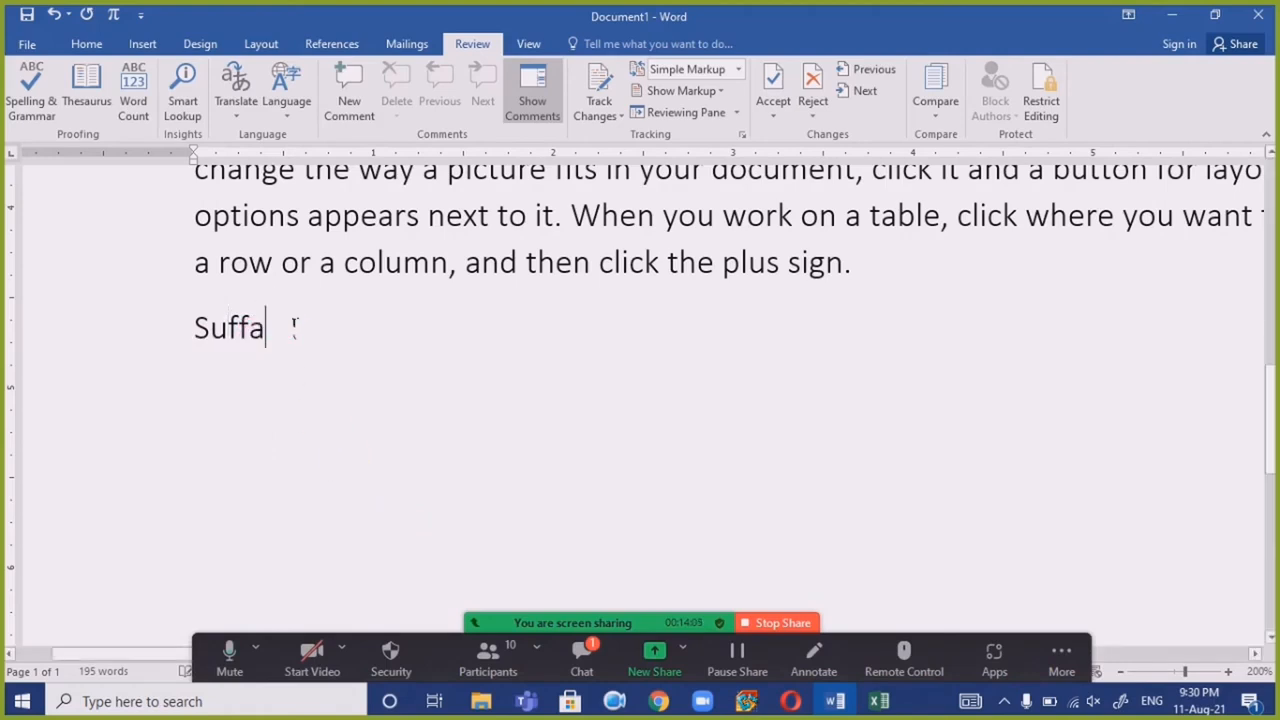
# Enter "Al-Hamra" on a new line below "Suffa" and add the flagged word "Hamra" to the dictionary.
pyautogui.click(386, 468)
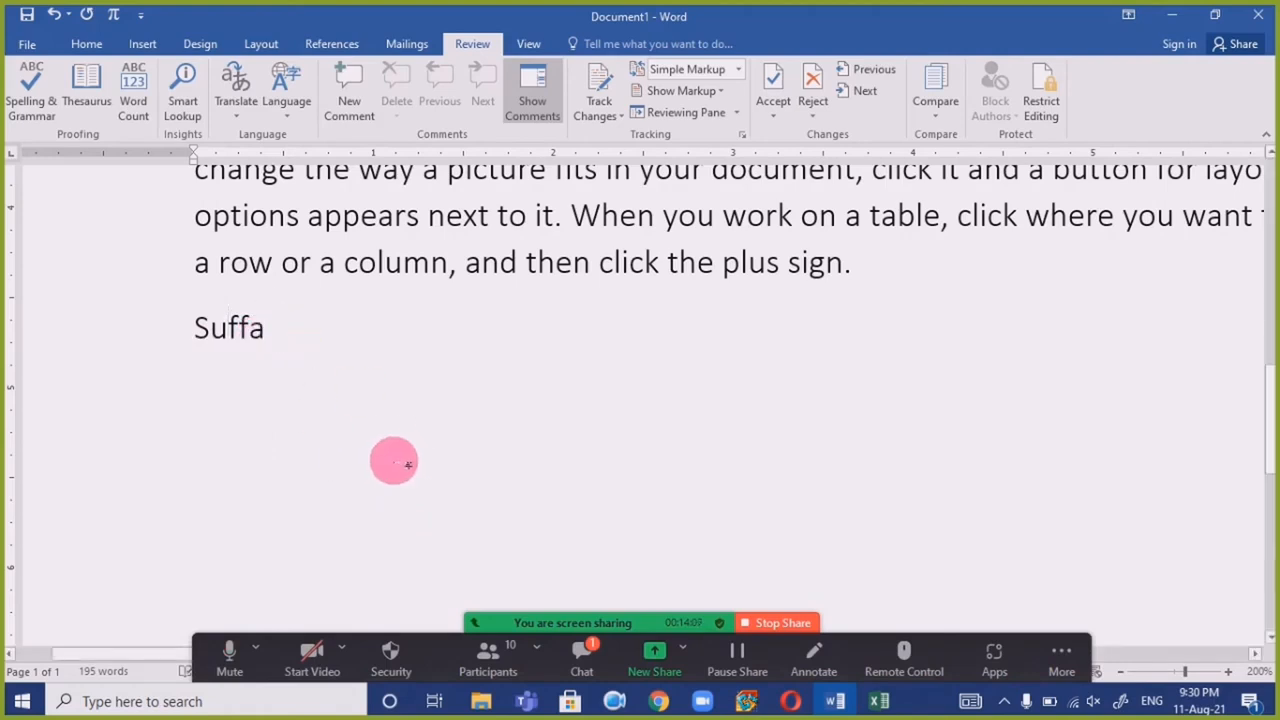
pyautogui.scroll(5, 389, 457)
pyautogui.scroll(-6, 406, 460)
pyautogui.scroll(1, 406, 462)
pyautogui.scroll(3, 406, 462)
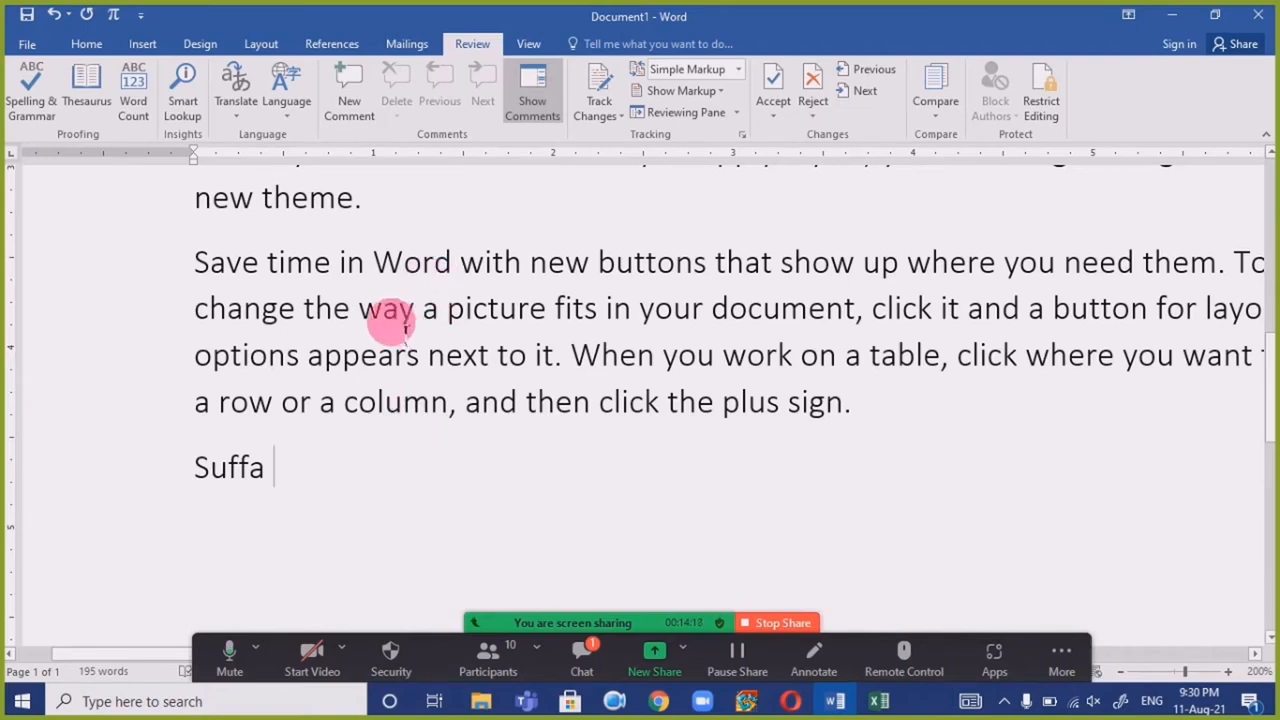
pyautogui.press('BackSpace')
pyautogui.press('Return')
pyautogui.write('A')
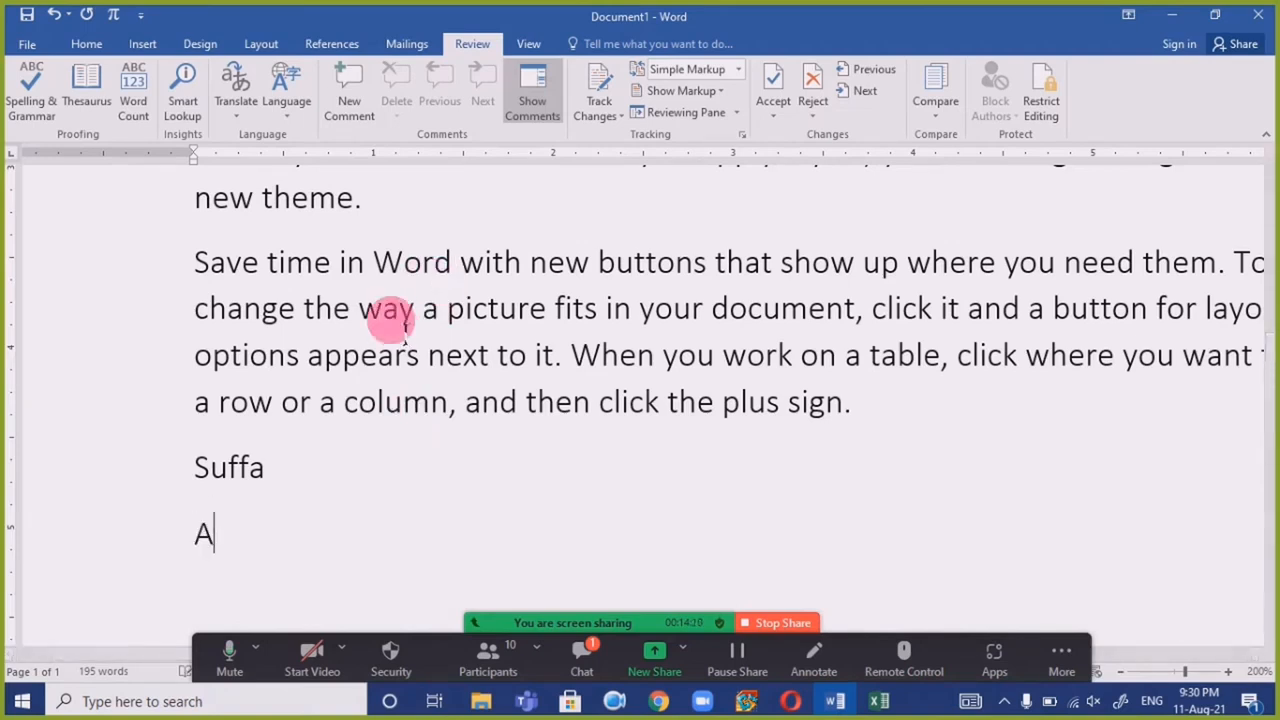
pyautogui.write('l-S')
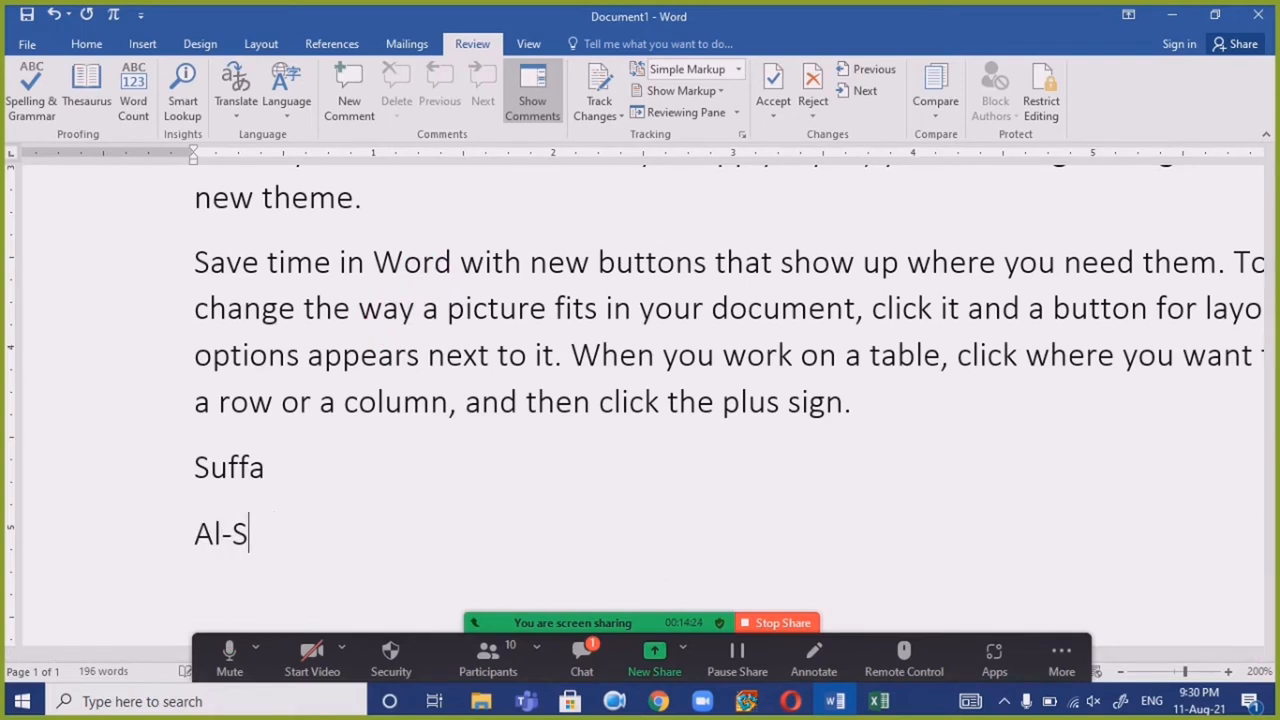
pyautogui.press('BackSpace')
pyautogui.write('Hamra')
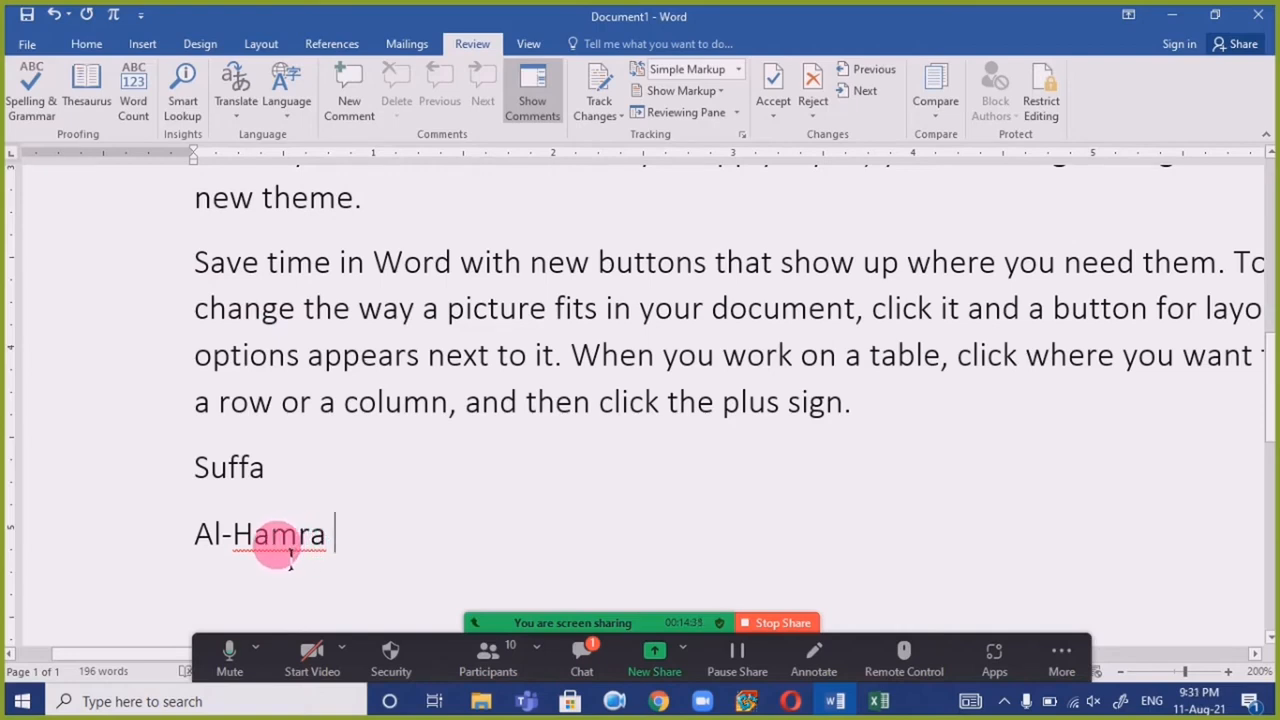
pyautogui.rightClick(276, 545)
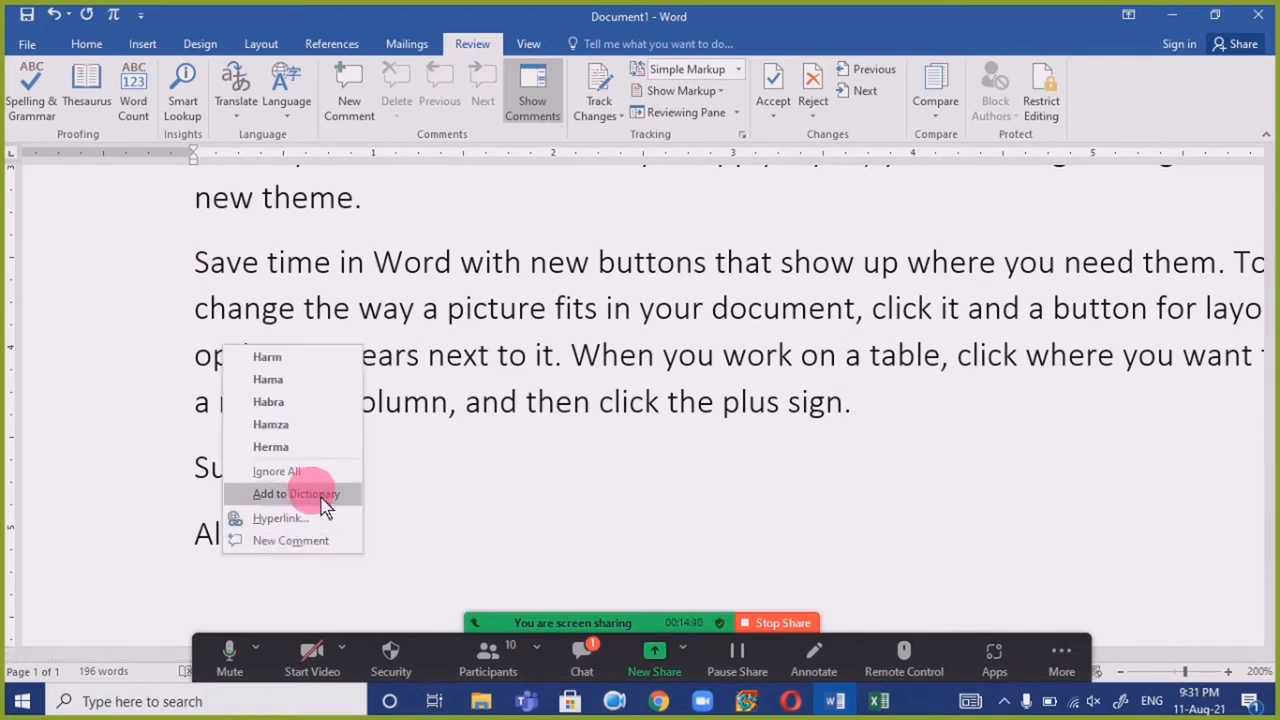
pyautogui.click(322, 494)
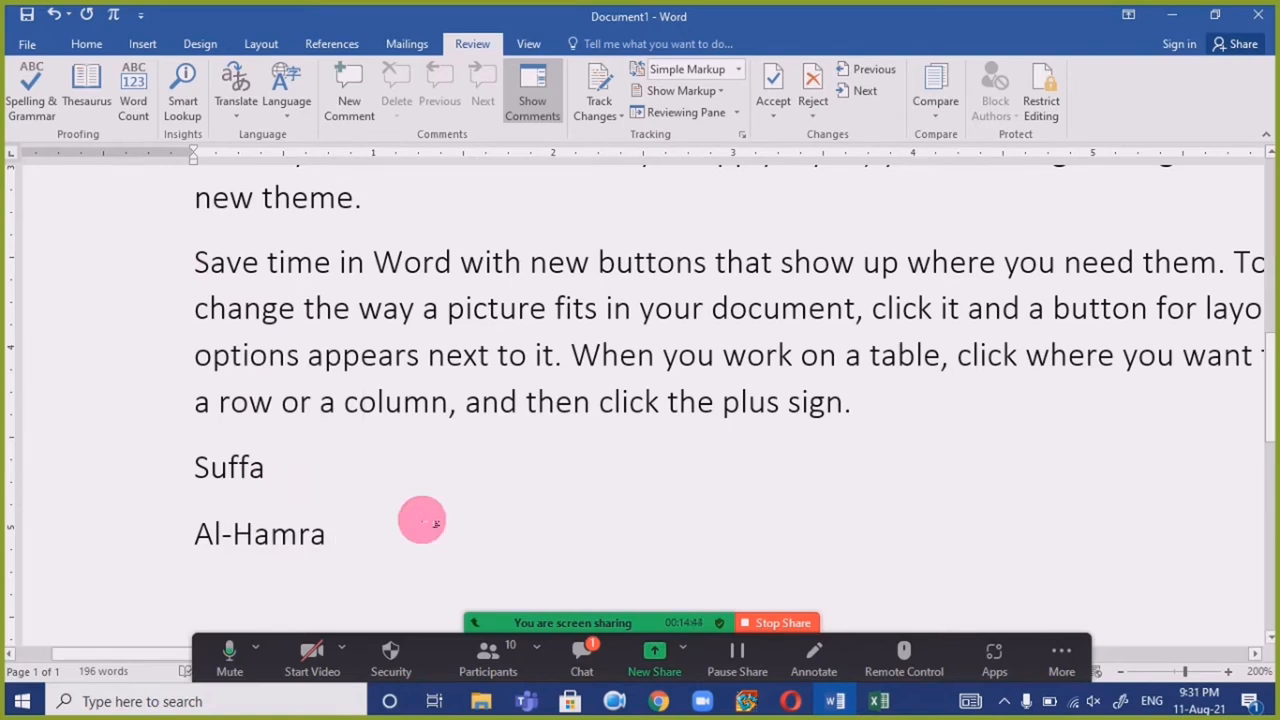
# Replace "Al-Hamra" with the word "Hamra" on the last line.
pyautogui.press('BackSpace')
pyautogui.press('BackSpace')
pyautogui.press('BackSpace')
pyautogui.press('BackSpace')
pyautogui.press('BackSpace')
pyautogui.press('BackSpace')
pyautogui.press('BackSpace')
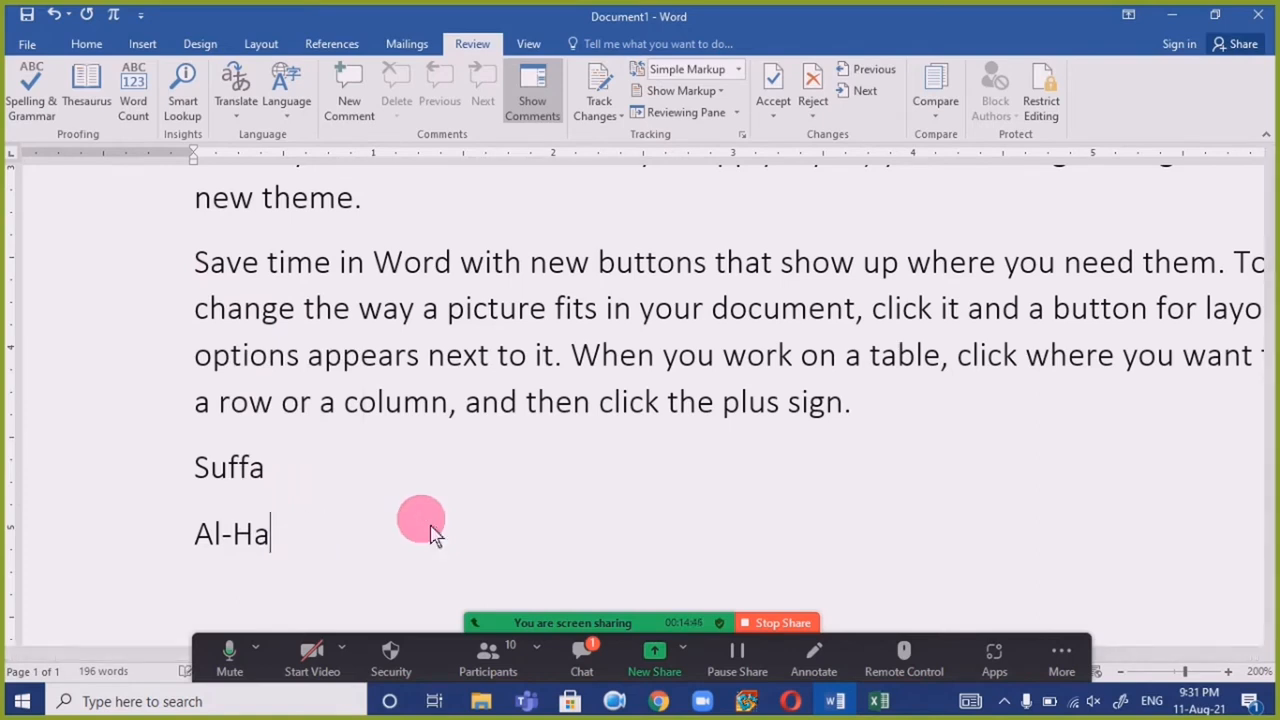
pyautogui.write('HAM')
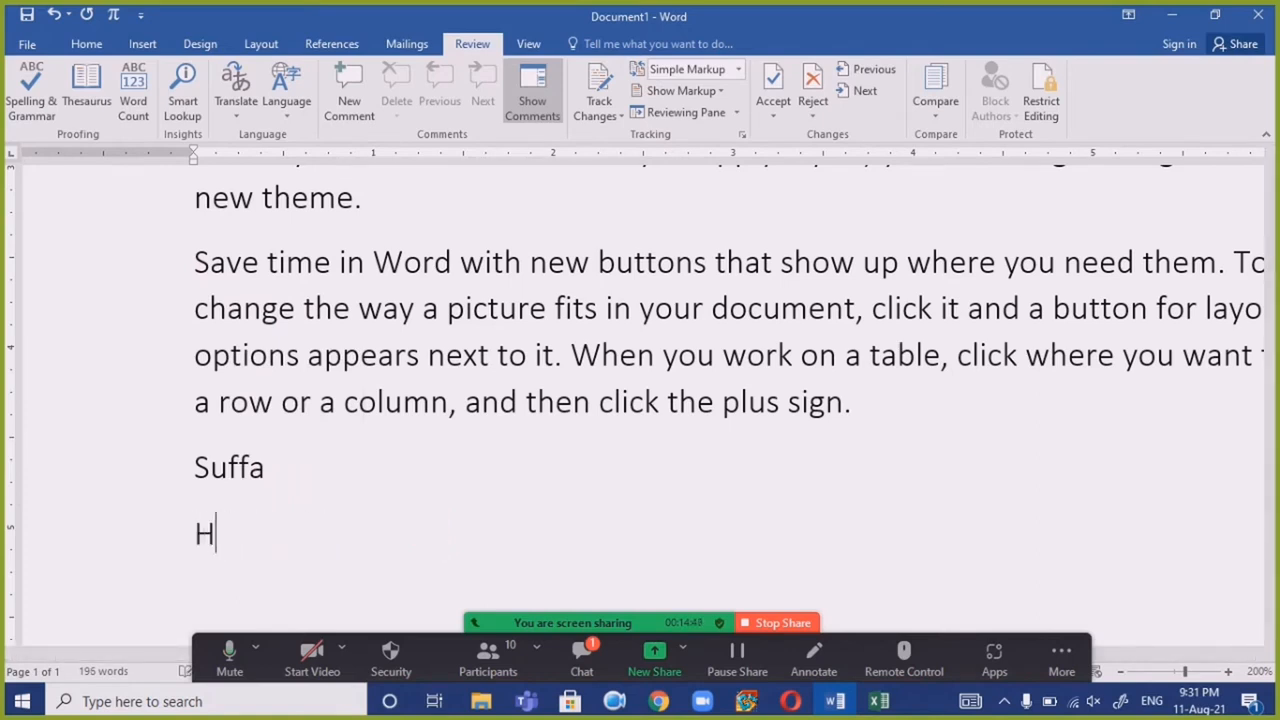
pyautogui.press('BackSpace')
pyautogui.press('BackSpace')
pyautogui.write('amra')
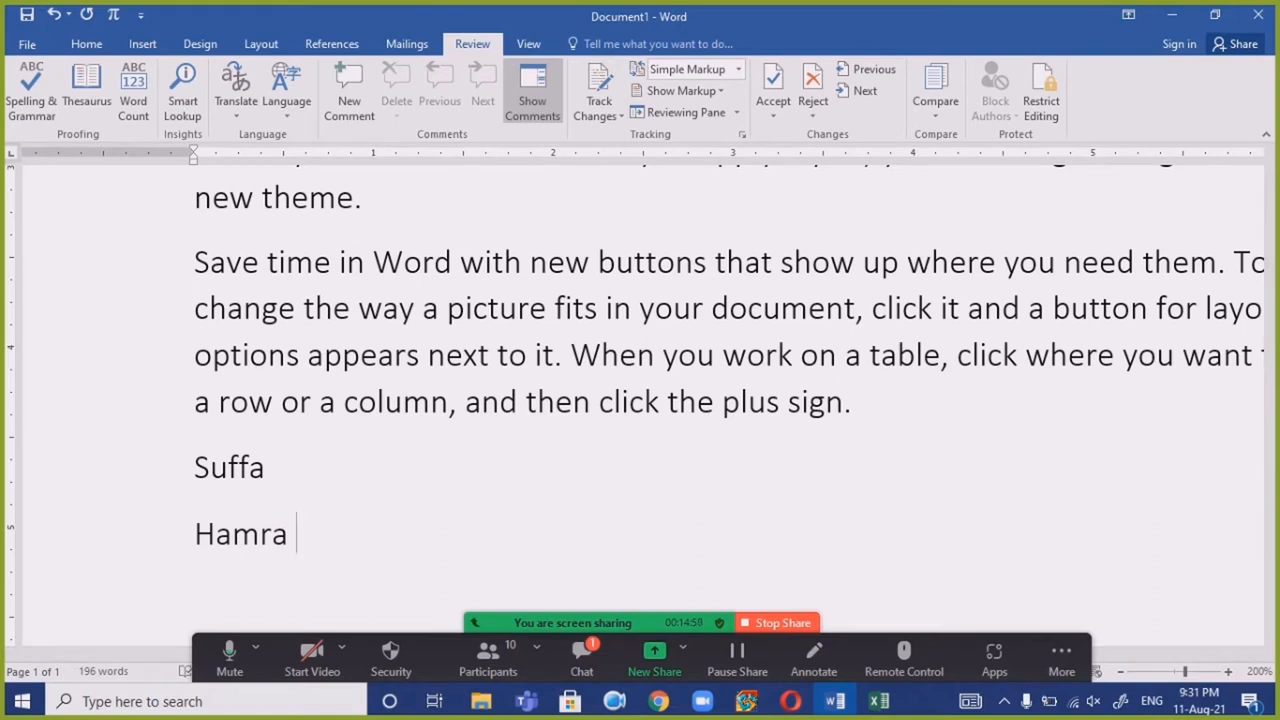
# Enter the misspelled word "Aple" on a new line below "Hamra" and run the Spelling & Grammar check on it.
pyautogui.press('Return')
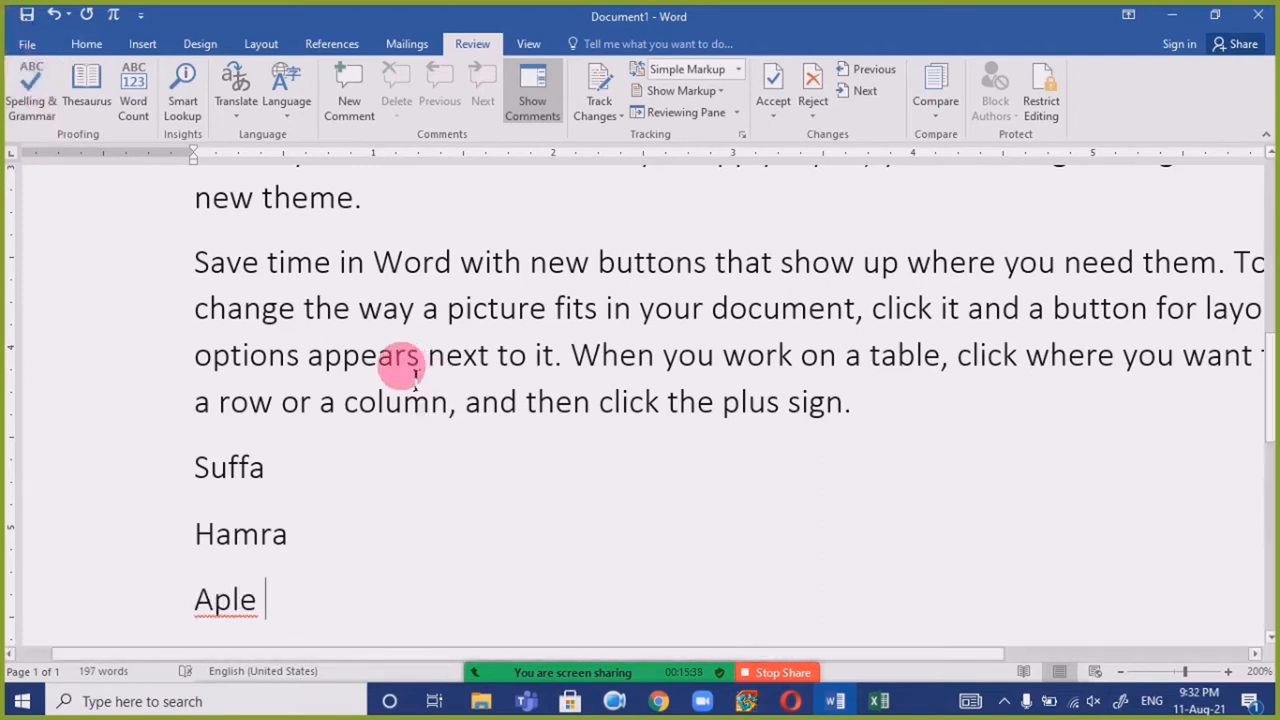
pyautogui.click(35, 92)
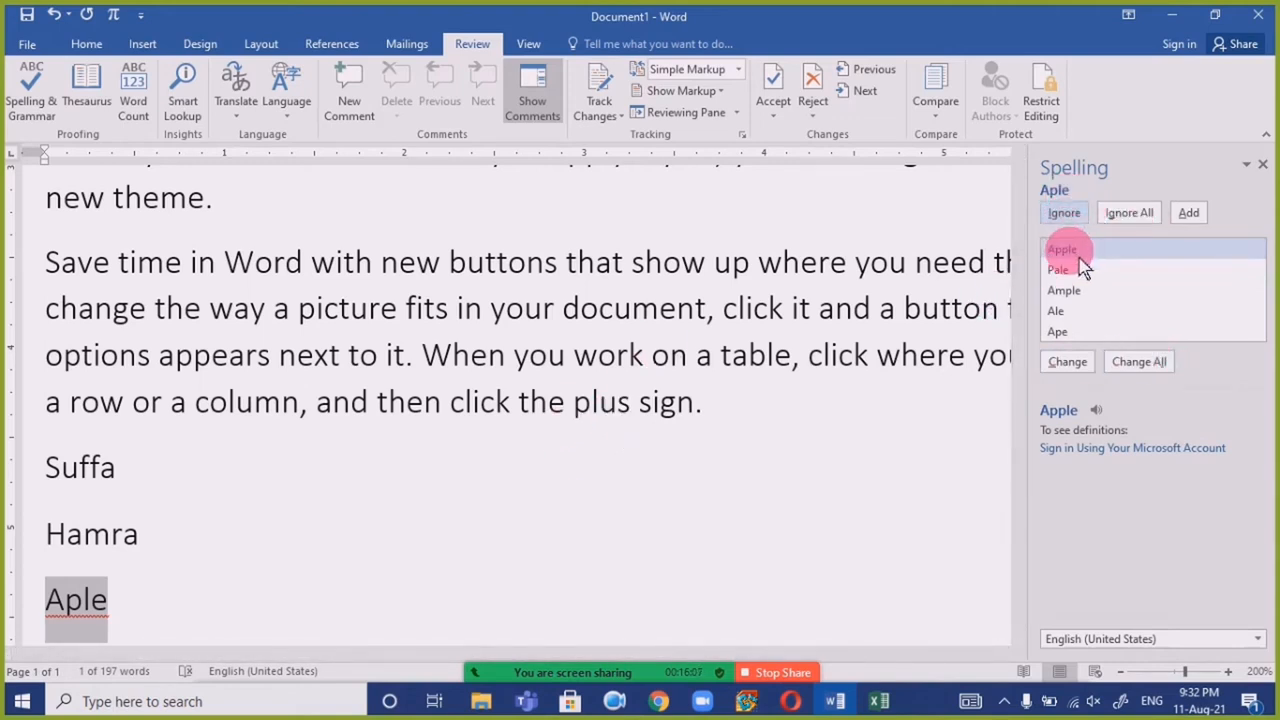
pyautogui.click(1158, 368)
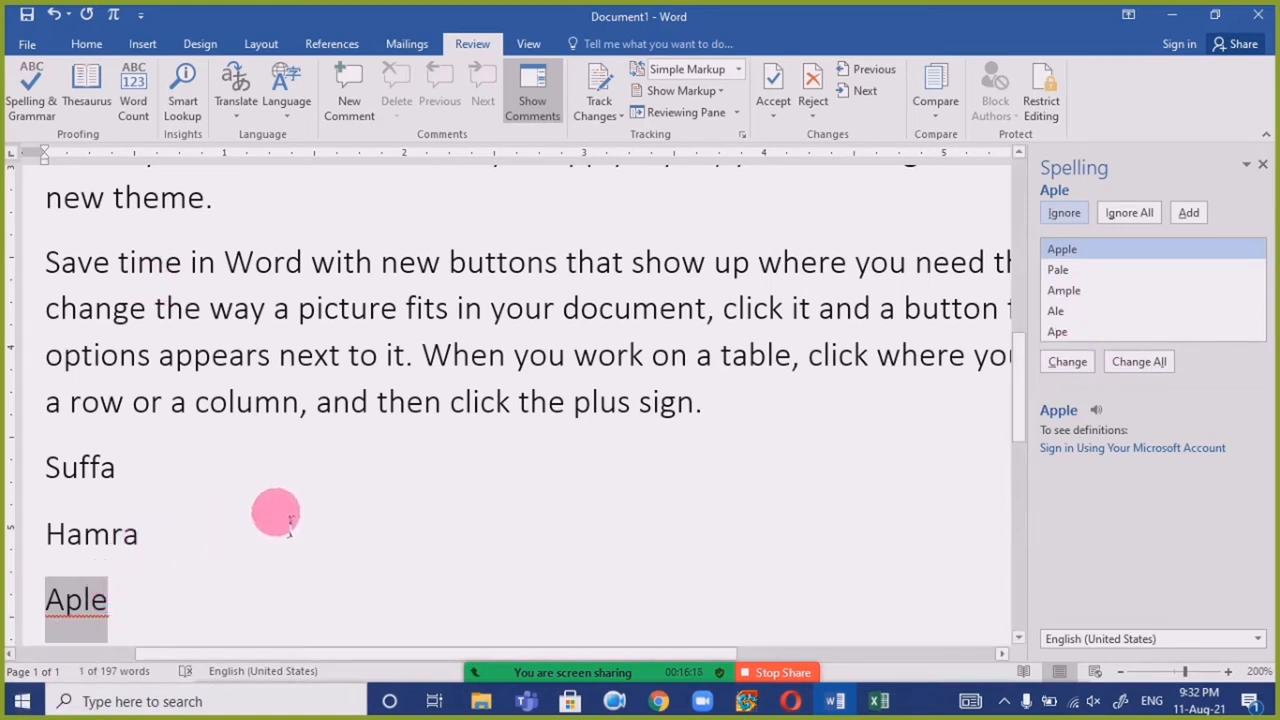
pyautogui.click(1262, 164)
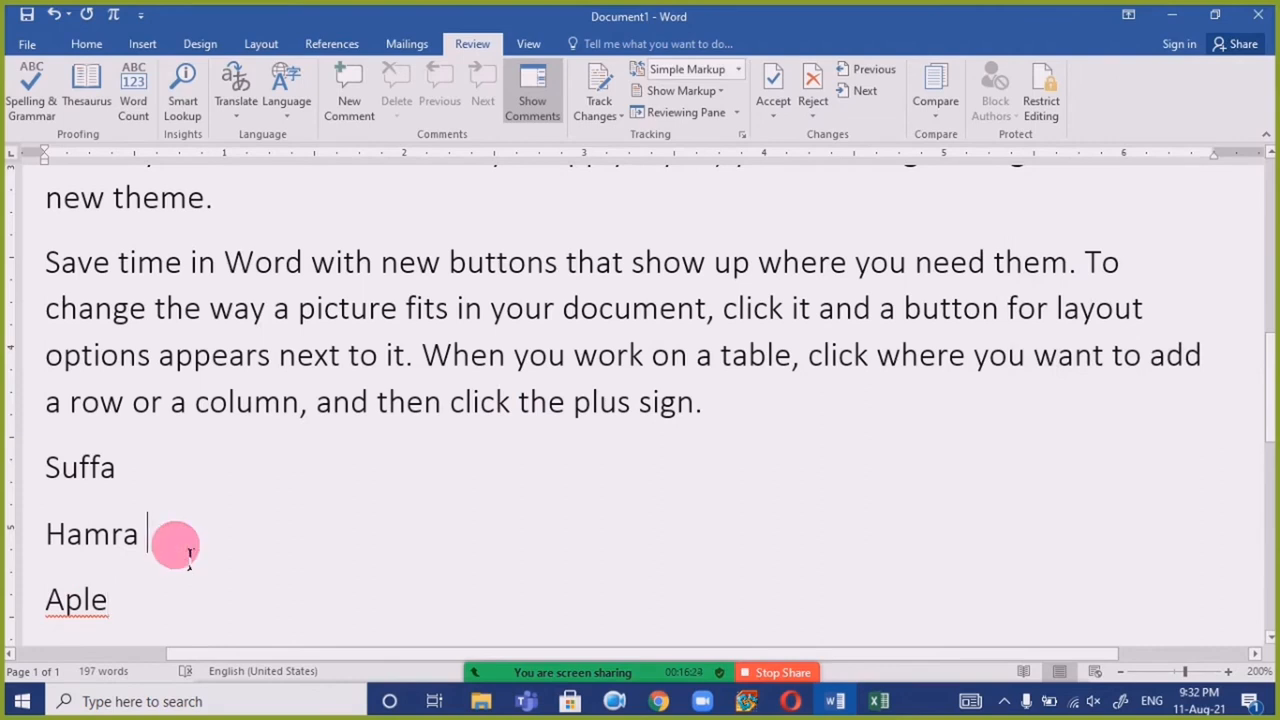
# Turn on the display of gridlines on the document page.
pyautogui.click(529, 45)
pyautogui.click(146, 228)
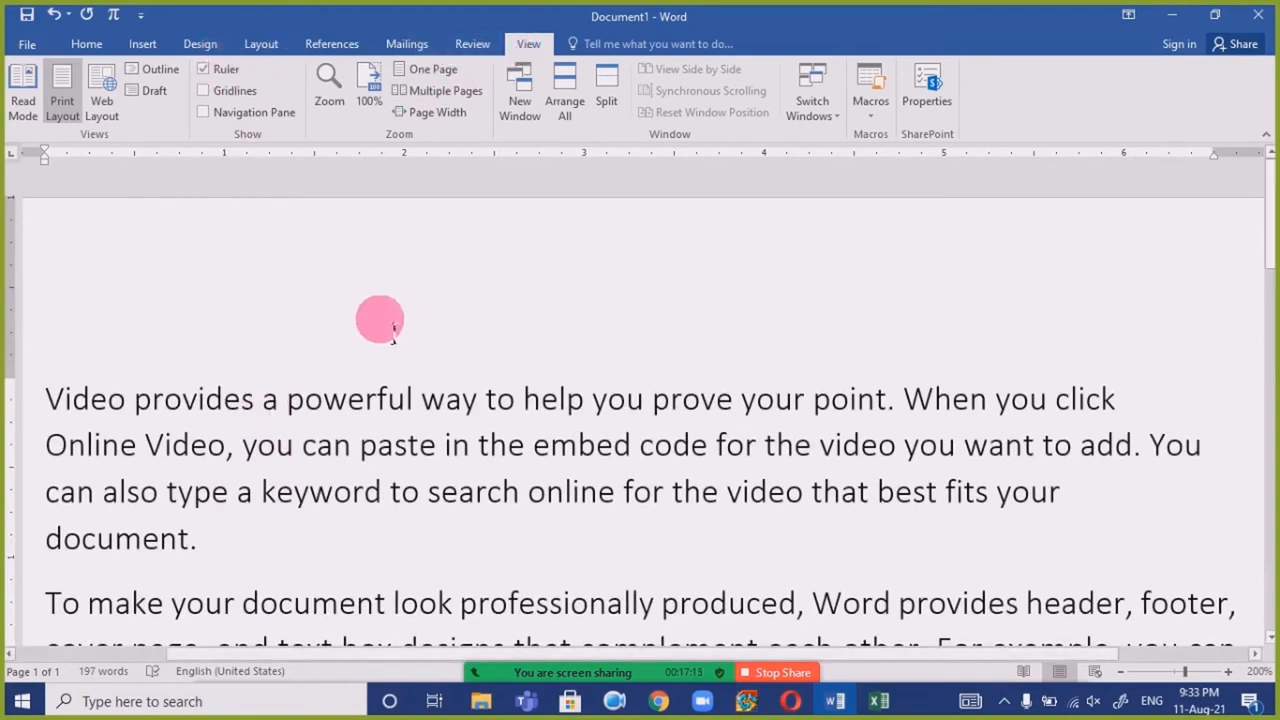
pyautogui.keyDown('ctrl'); pyautogui.scroll(-7, 388, 335); pyautogui.keyUp('ctrl')
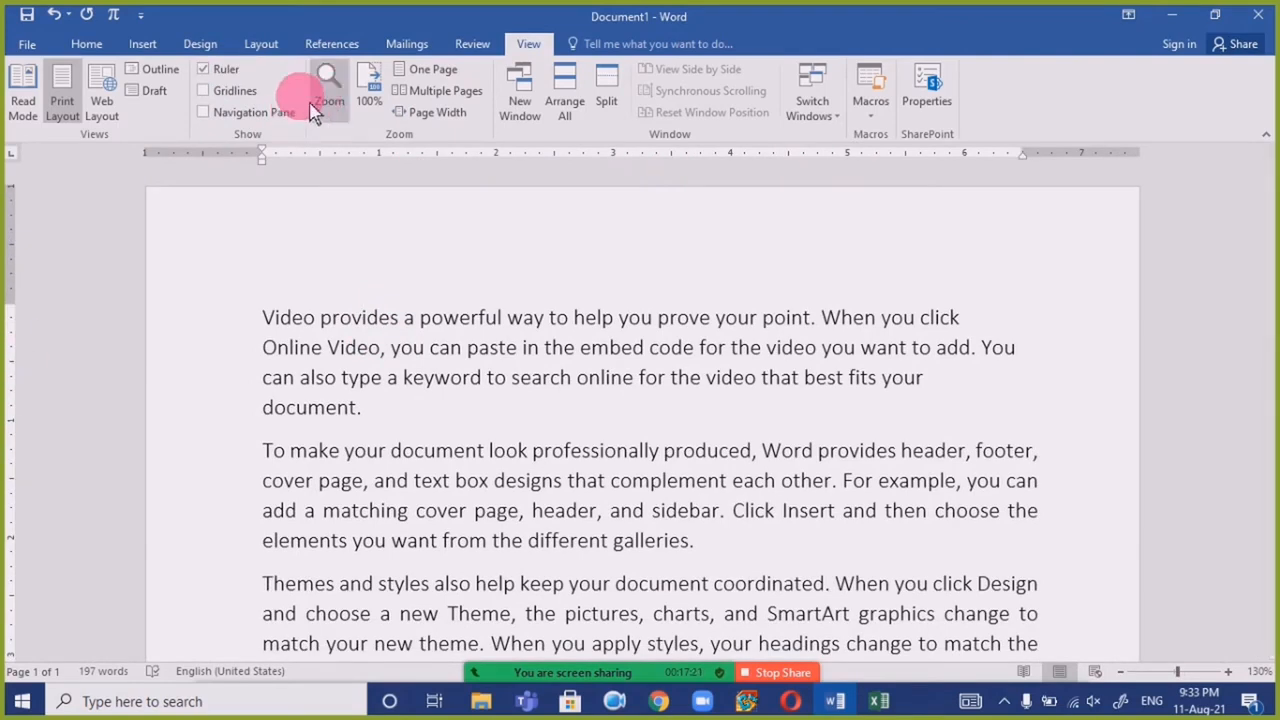
pyautogui.click(224, 71)
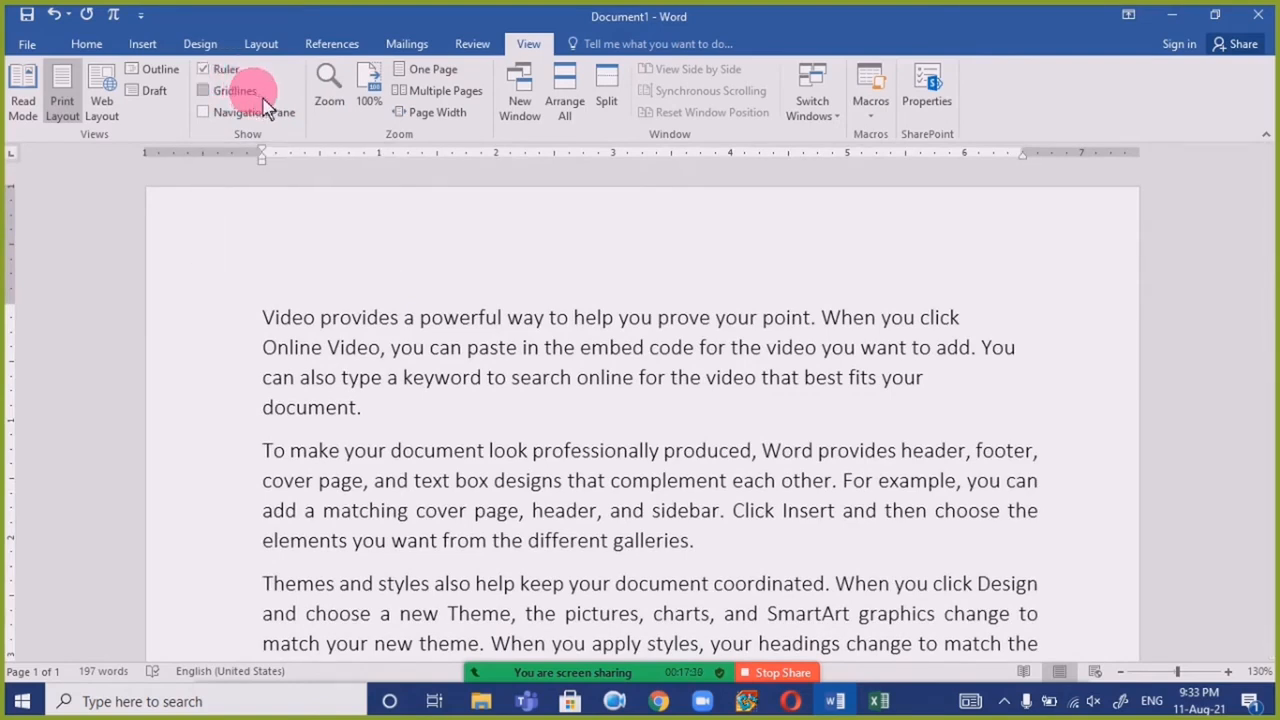
pyautogui.click(250, 91)
pyautogui.scroll(-10, 722, 482)
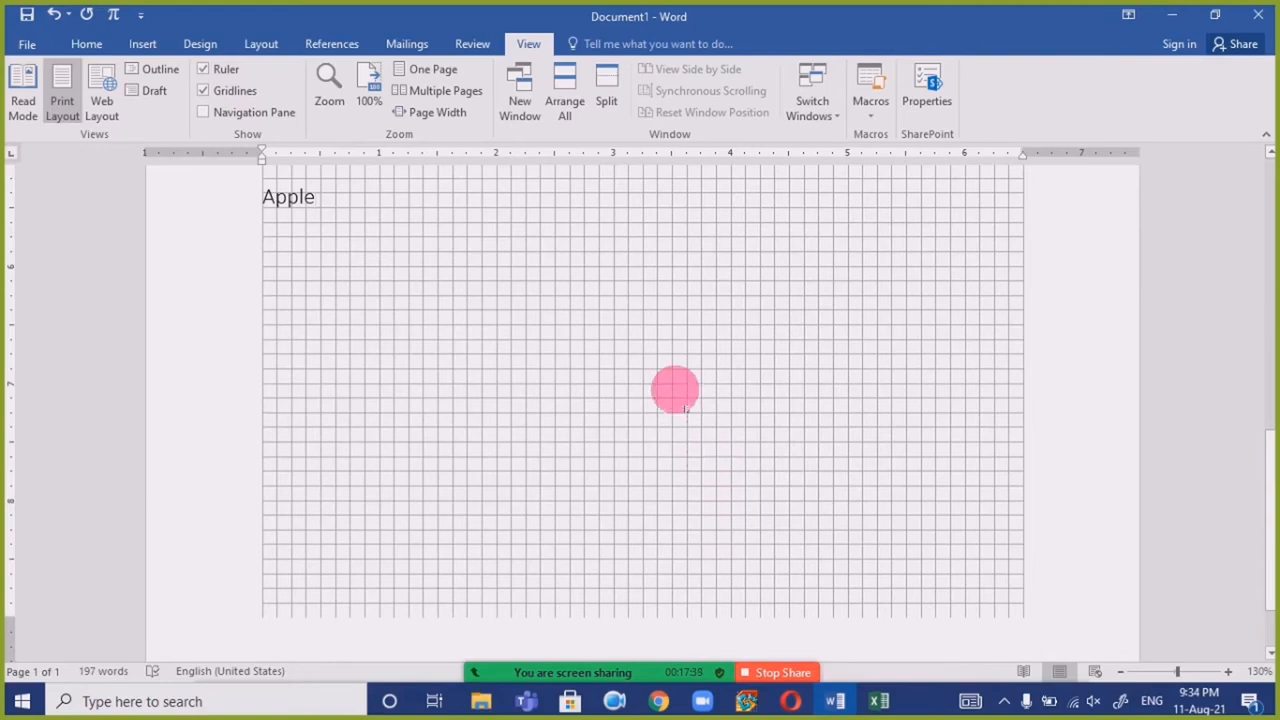
# Look over the gridlines across the document page and turn their display off.
pyautogui.scroll(8, 480, 330)
pyautogui.scroll(1, 500, 345)
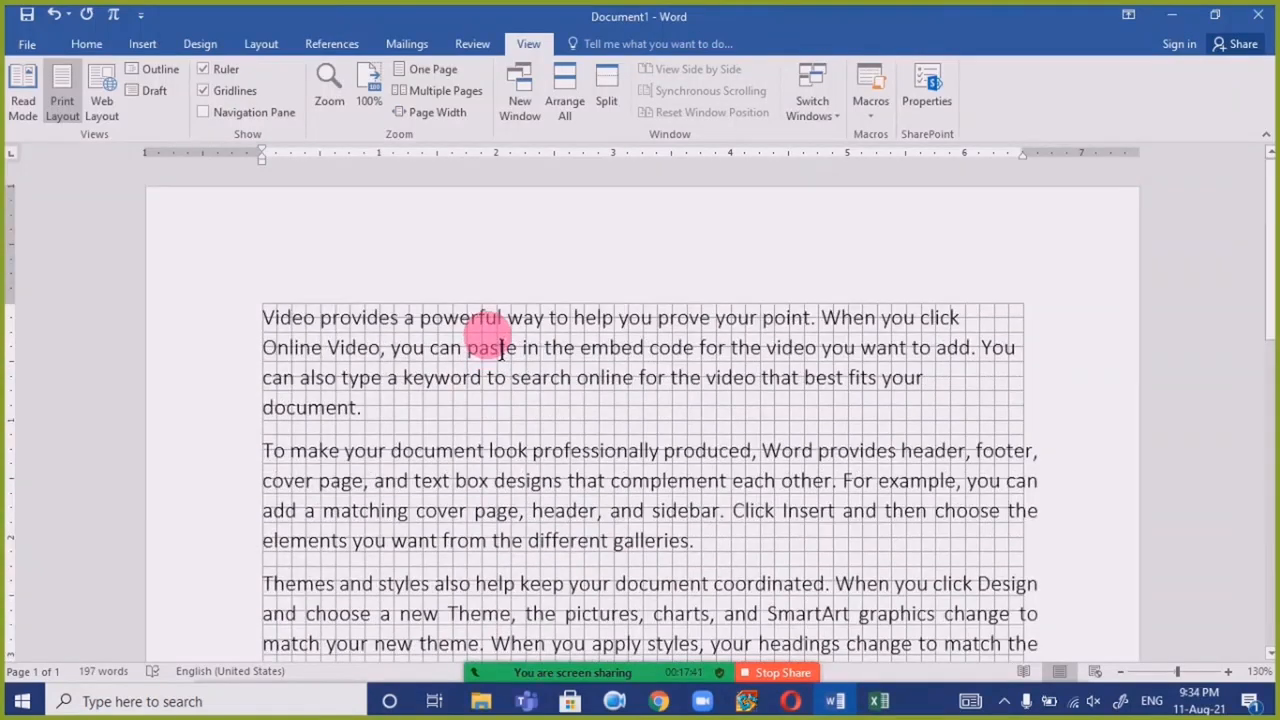
pyautogui.scroll(-3, 471, 306)
pyautogui.scroll(3, 491, 323)
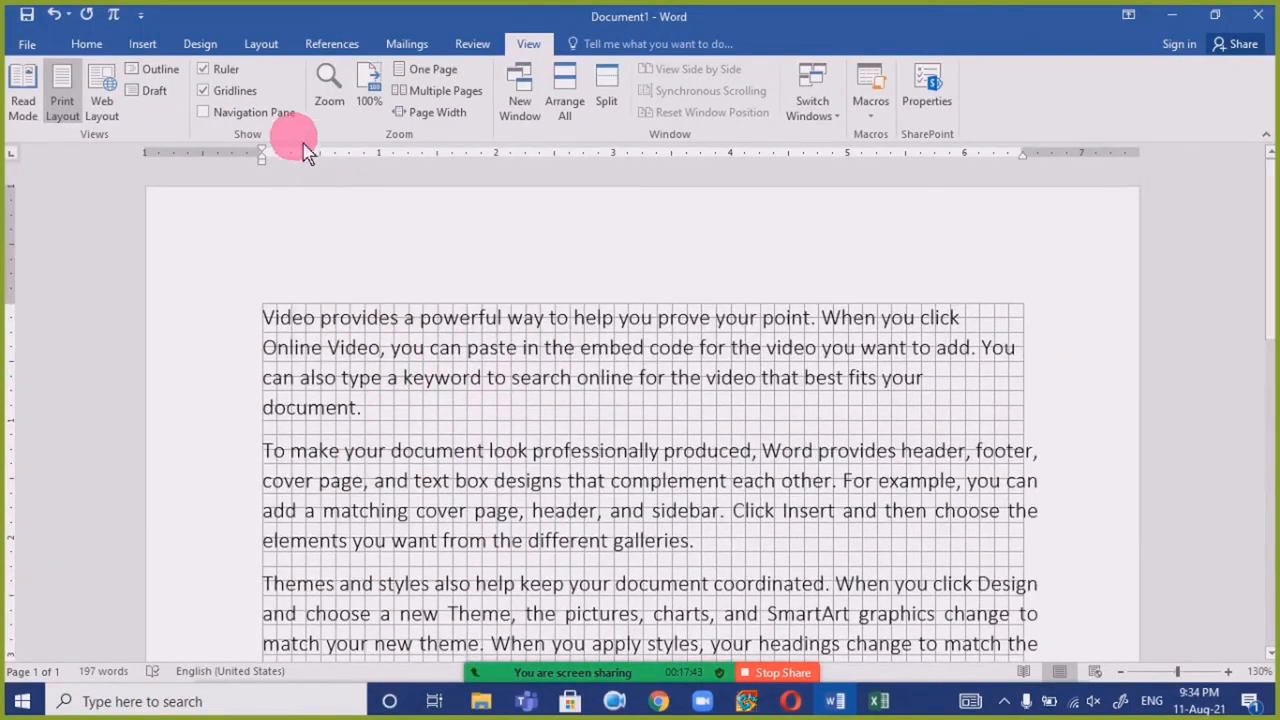
pyautogui.scroll(-10, 700, 471)
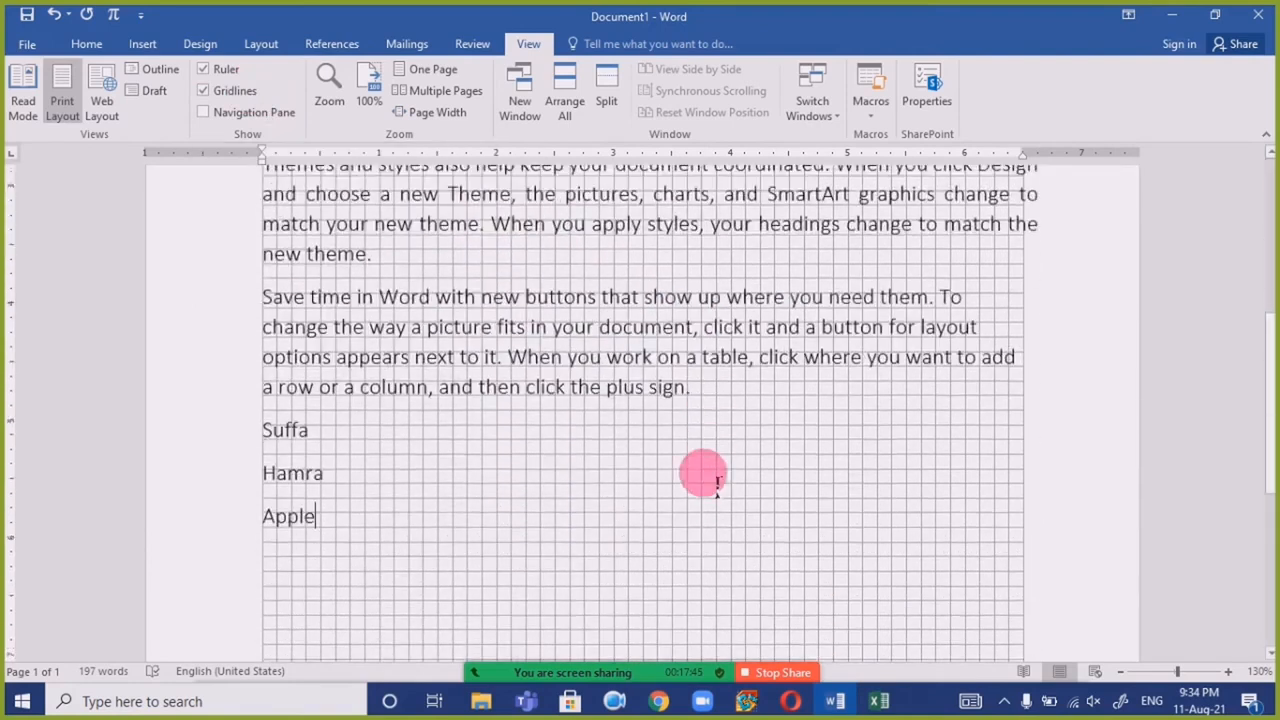
pyautogui.scroll(8, 700, 471)
pyautogui.scroll(1, 250, 293)
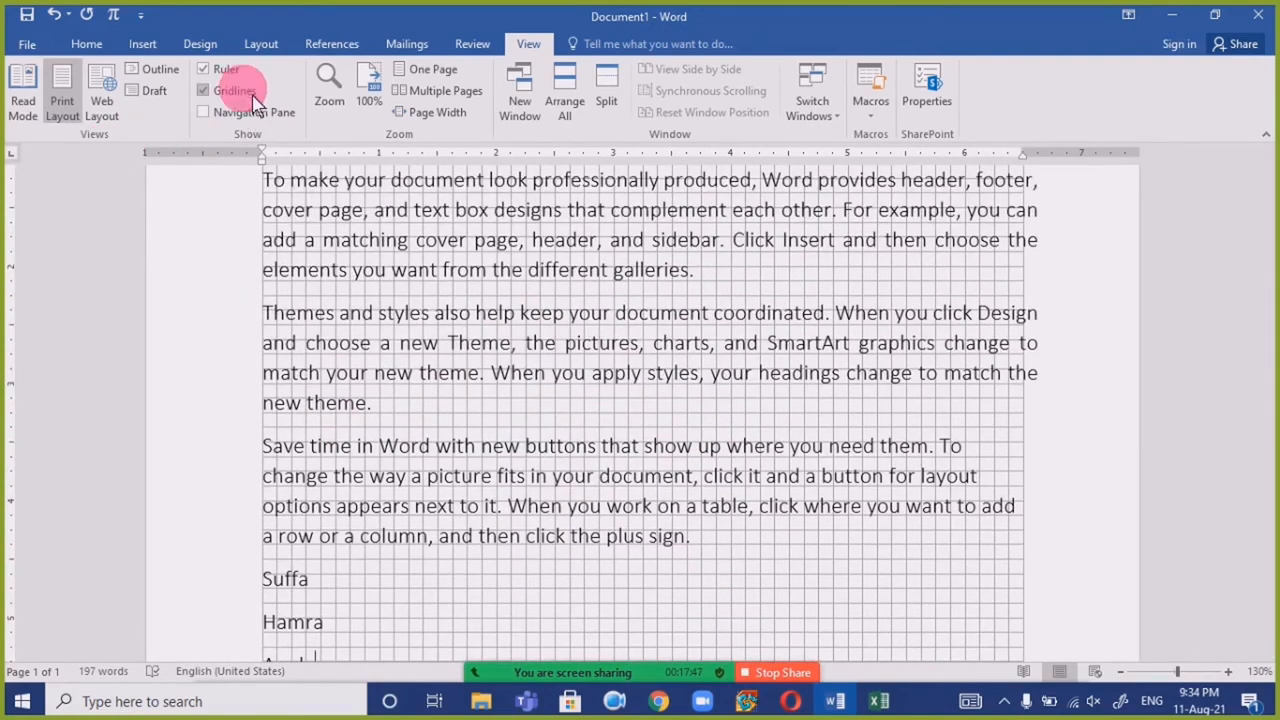
pyautogui.click(252, 97)
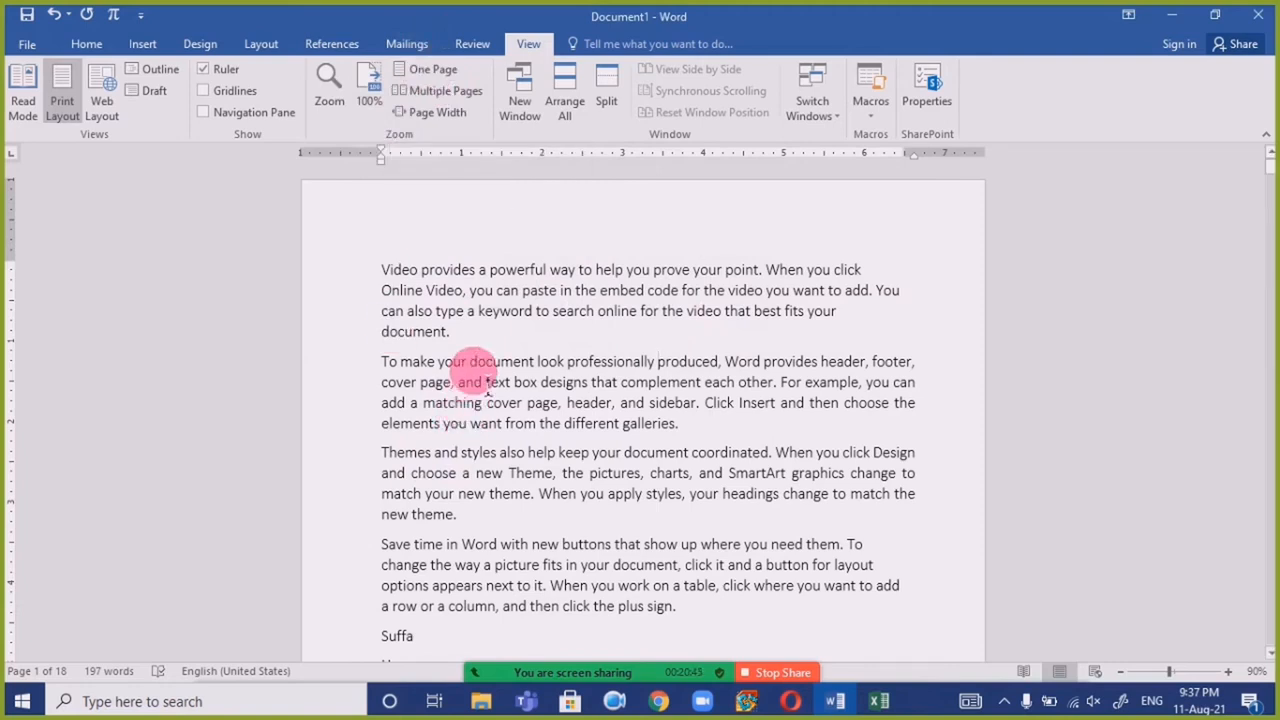
# Fit one whole page in the view and look at the zoom options without changing them.
pyautogui.click(435, 72)
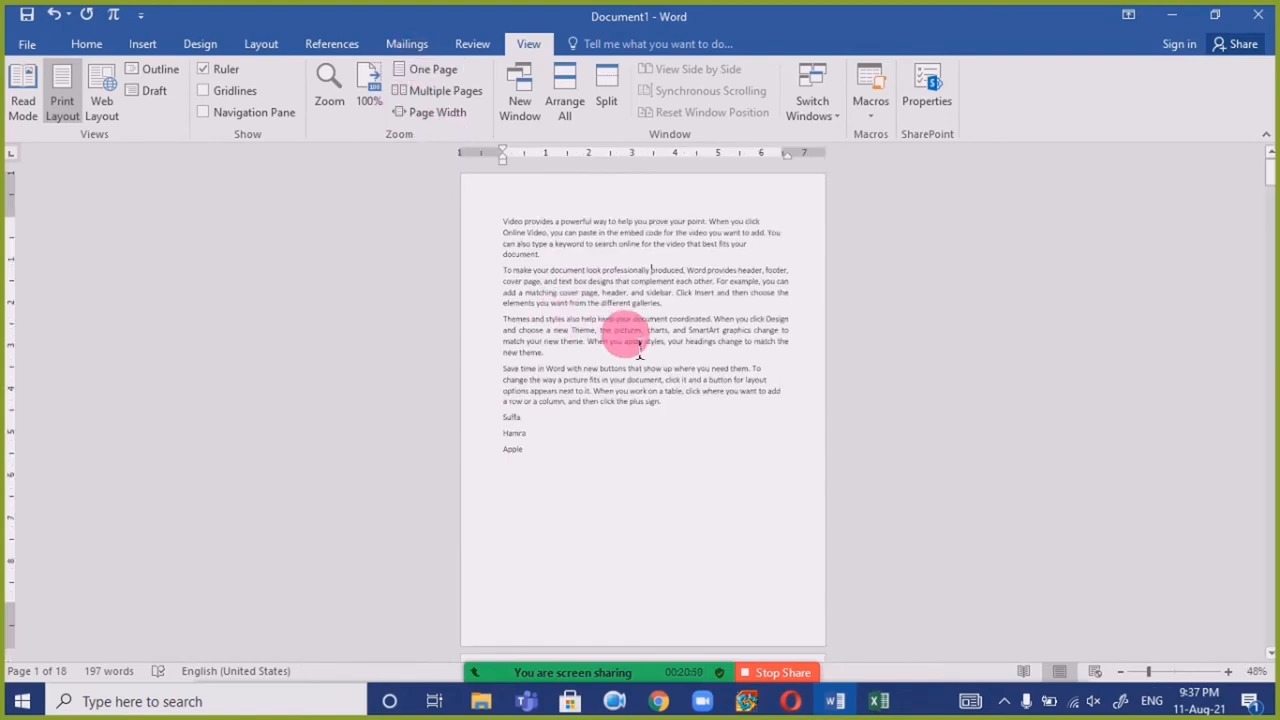
pyautogui.scroll(-10, 643, 355)
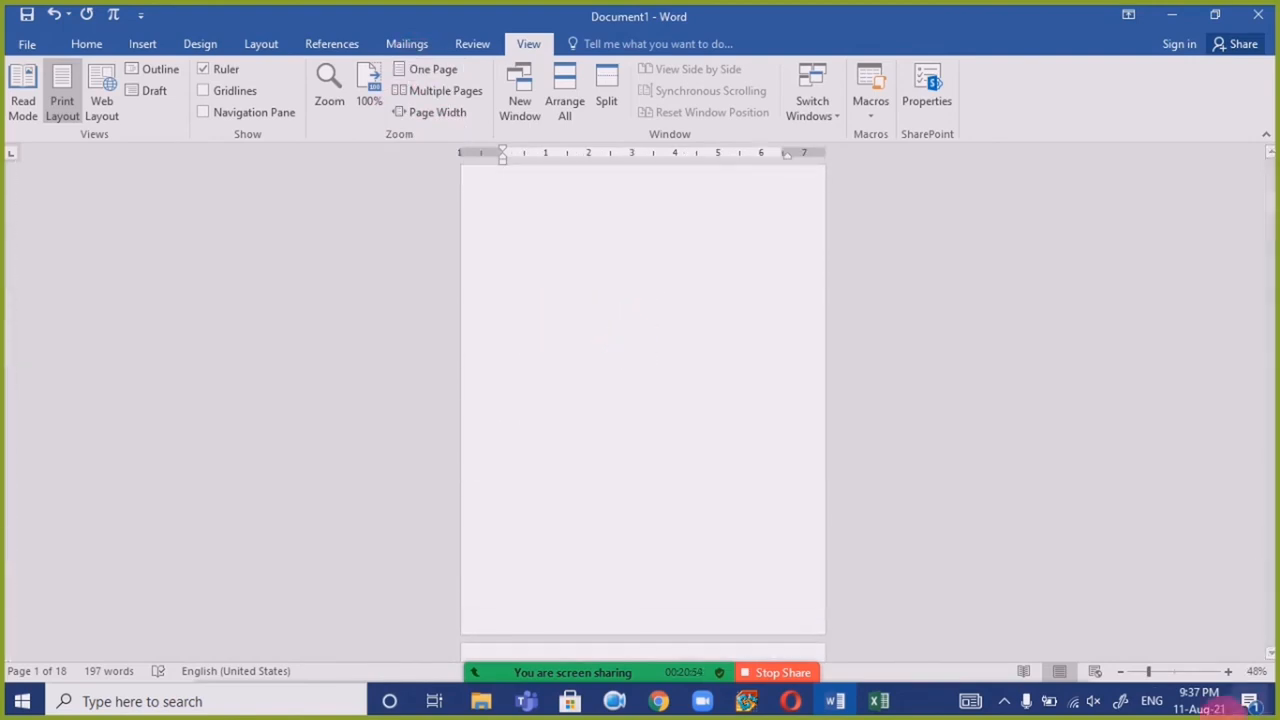
pyautogui.click(1258, 675)
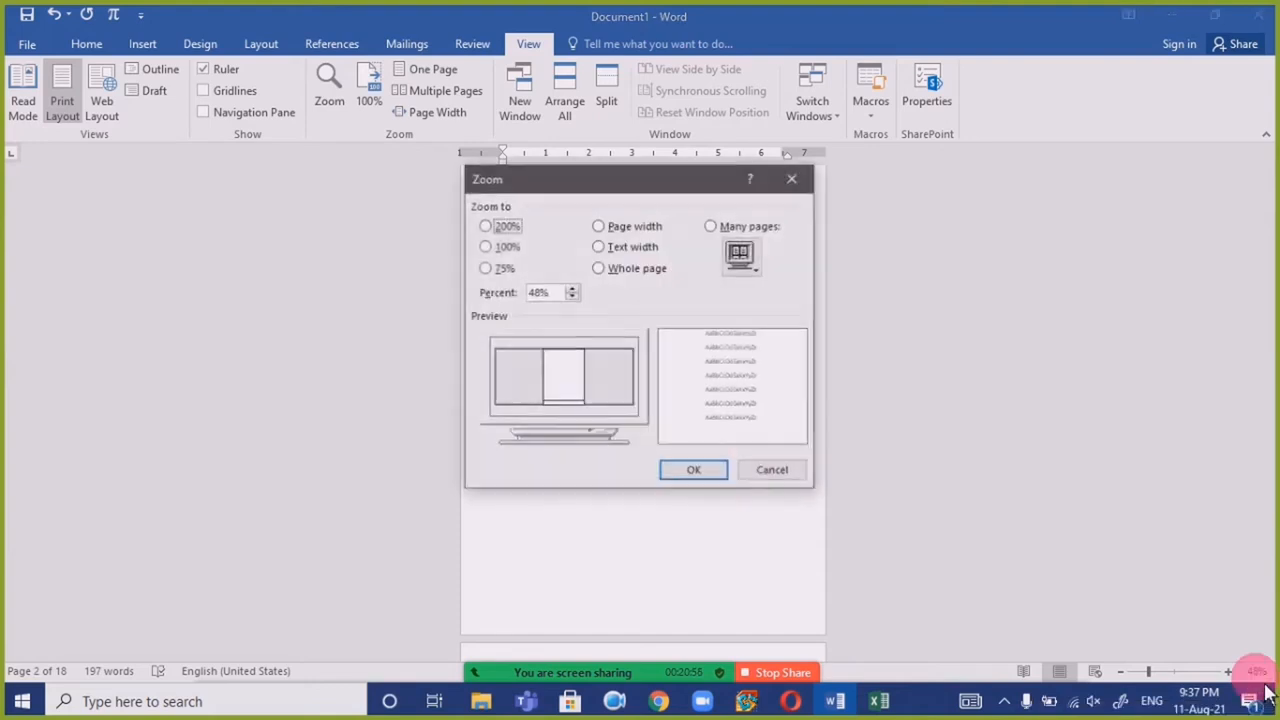
pyautogui.click(757, 468)
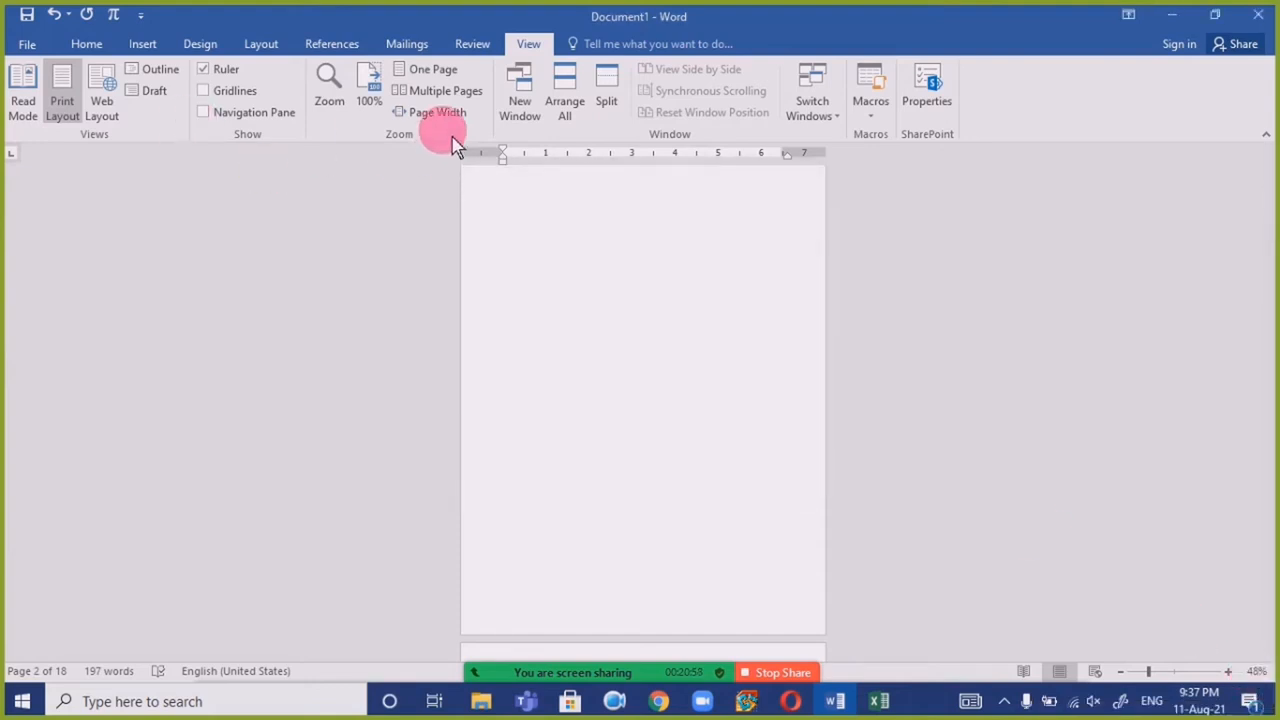
# Switch to the multiple-pages view and zoom out to 10% to fit all pages.
pyautogui.click(446, 92)
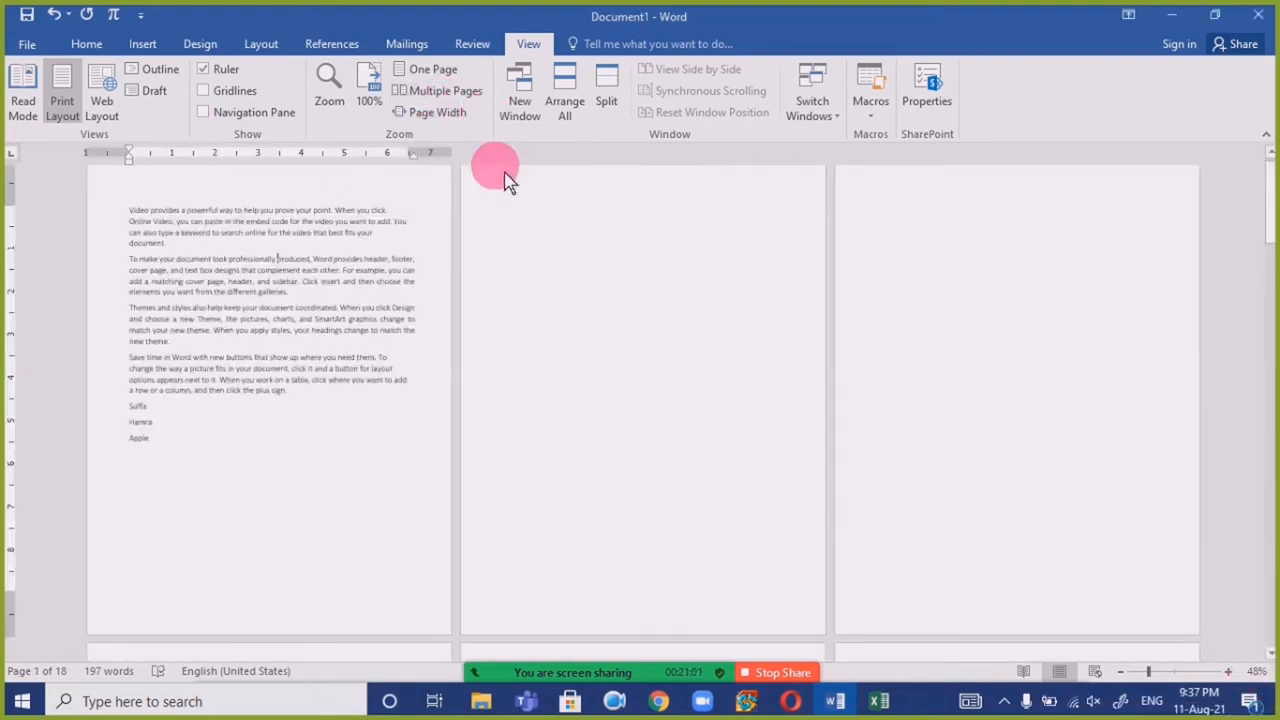
pyautogui.scroll(-4, 546, 325)
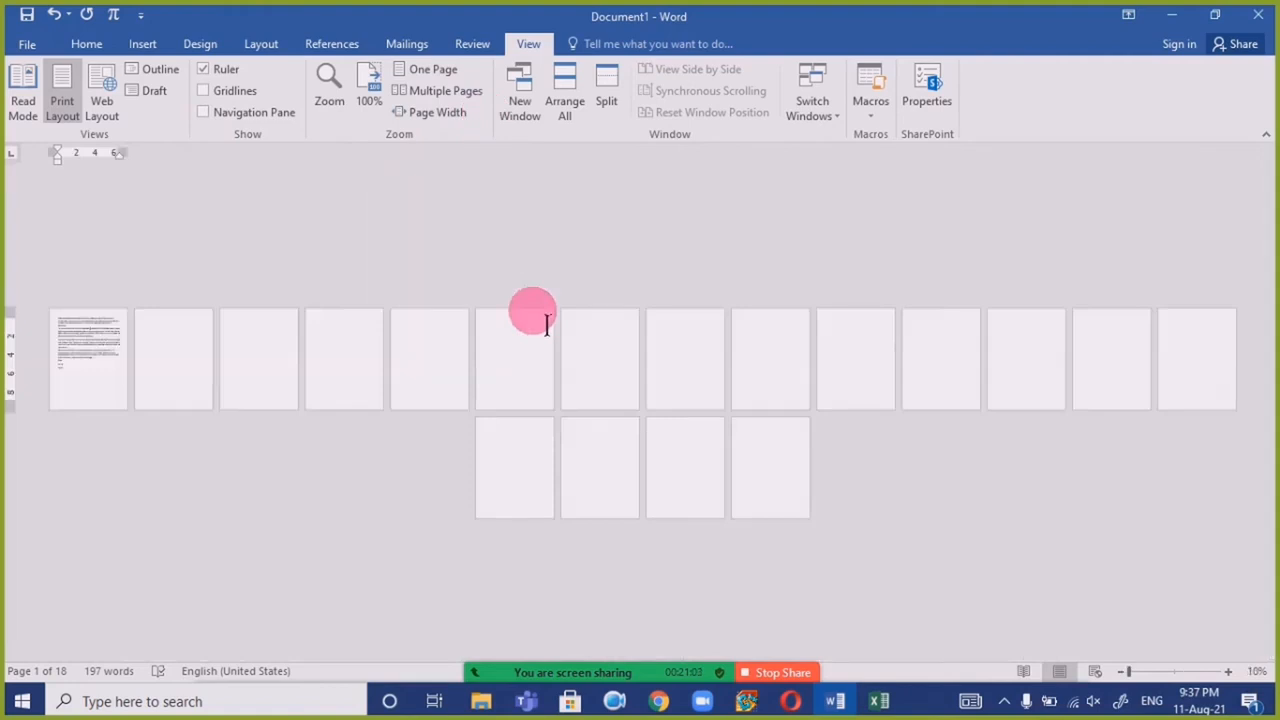
# Insert a long run of page breaks on the last page and look over the grid of blank pages.
pyautogui.click(772, 443)
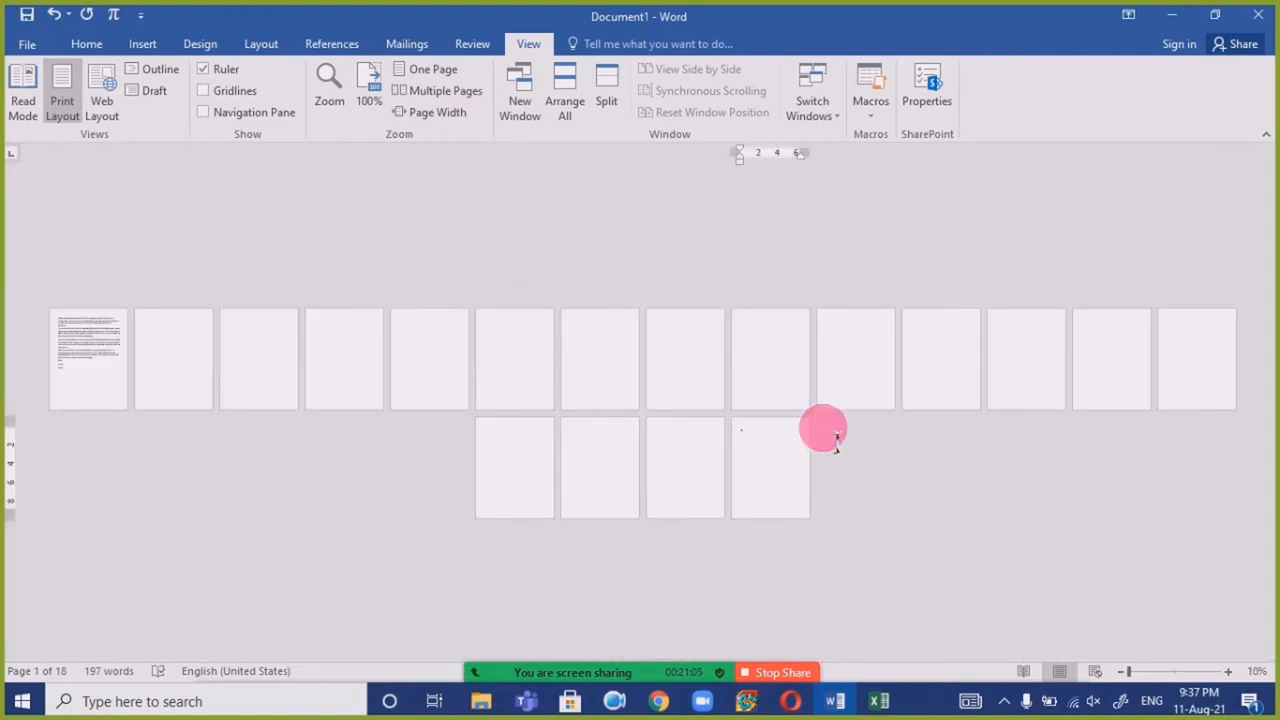
pyautogui.hotkey('ctrl', 'Return')
pyautogui.hotkey('ctrl', 'Return')
pyautogui.hotkey('ctrl', 'Return')
pyautogui.hotkey('ctrl', 'Return')
pyautogui.hotkey('ctrl', 'Return')
pyautogui.hotkey('ctrl', 'Return')
pyautogui.hotkey('ctrl', 'Return')
pyautogui.hotkey('ctrl', 'Return')
pyautogui.hotkey('ctrl', 'Return')
pyautogui.hotkey('ctrl', 'Return')
pyautogui.hotkey('ctrl', 'Return')
pyautogui.hotkey('ctrl', 'Return')
pyautogui.hotkey('ctrl', 'Return')
pyautogui.hotkey('ctrl', 'Return')
pyautogui.hotkey('ctrl', 'Return')
pyautogui.hotkey('ctrl', 'Return')
pyautogui.hotkey('ctrl', 'Return')
pyautogui.hotkey('ctrl', 'Return')
pyautogui.hotkey('ctrl', 'Return')
pyautogui.hotkey('ctrl', 'Return')
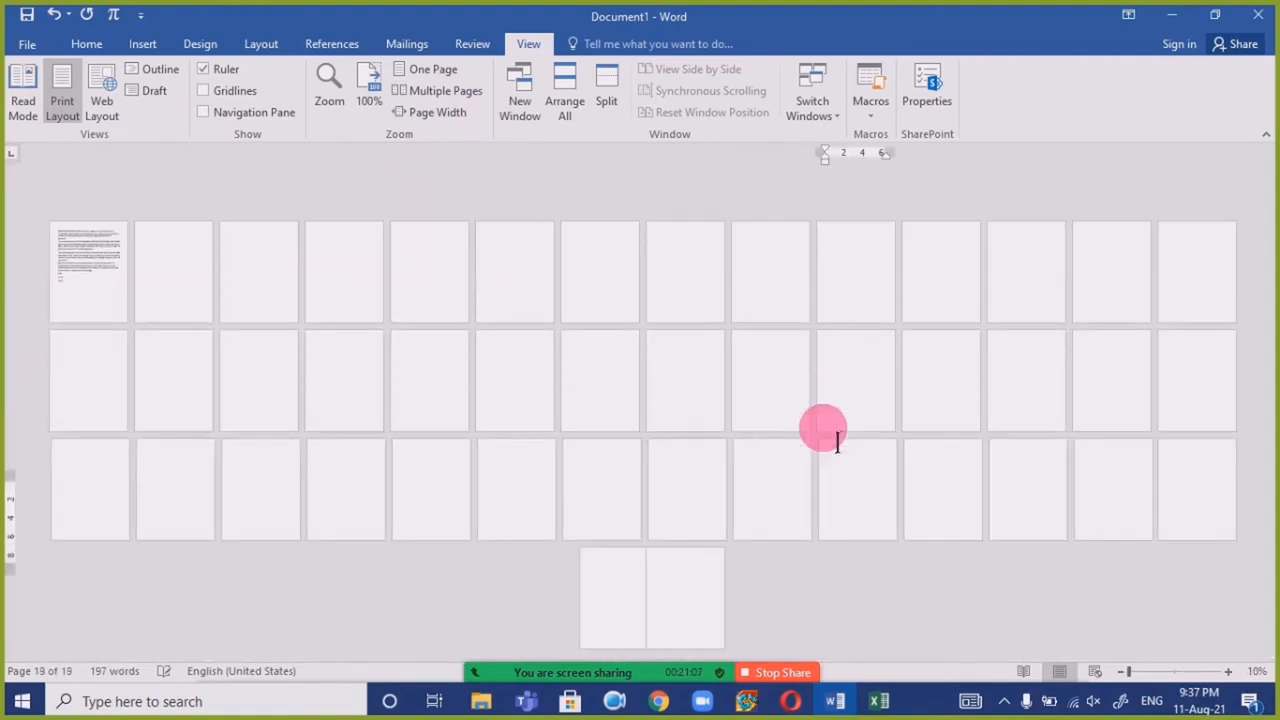
pyautogui.hotkey('ctrl', 'Return')
pyautogui.hotkey('ctrl', 'Return')
pyautogui.hotkey('ctrl', 'Return')
pyautogui.hotkey('ctrl', 'Return')
pyautogui.hotkey('ctrl', 'Return')
pyautogui.hotkey('ctrl', 'Return')
pyautogui.hotkey('ctrl', 'Return')
pyautogui.hotkey('ctrl', 'Return')
pyautogui.hotkey('ctrl', 'Return')
pyautogui.hotkey('ctrl', 'Return')
pyautogui.hotkey('ctrl', 'Return')
pyautogui.hotkey('ctrl', 'Return')
pyautogui.hotkey('ctrl', 'Return')
pyautogui.hotkey('ctrl', 'Return')
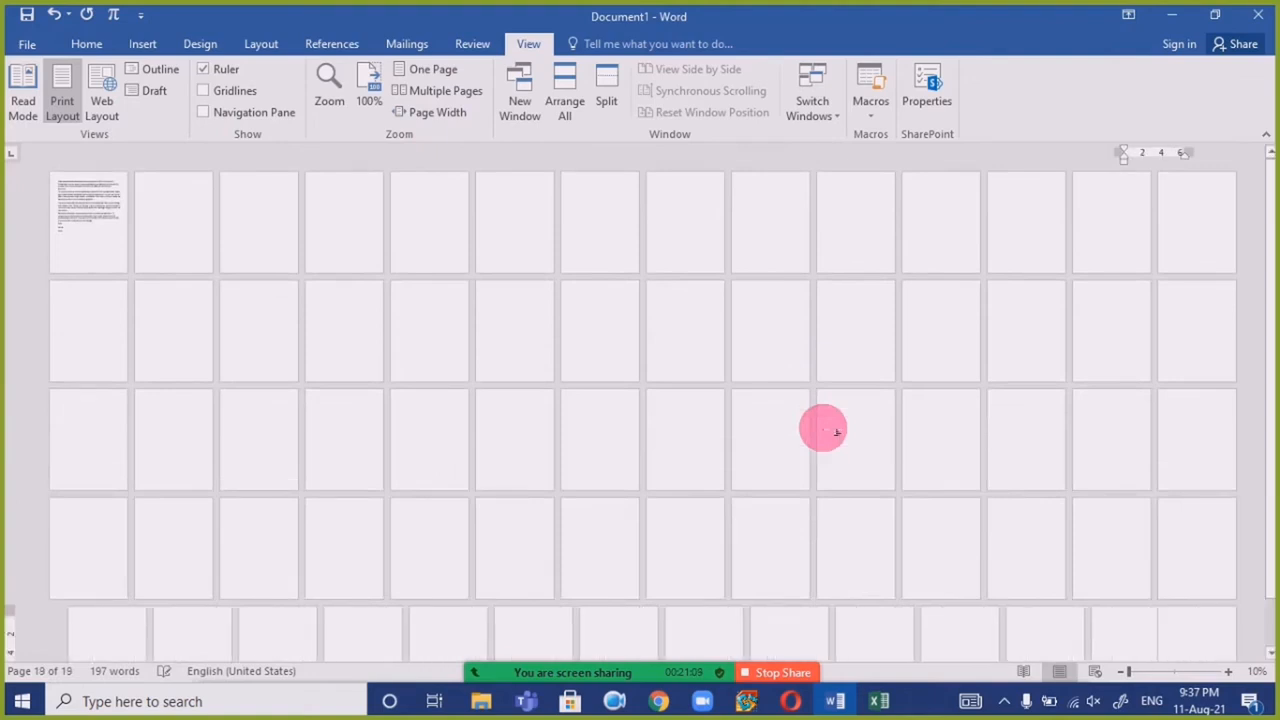
pyautogui.scroll(-1, 810, 340)
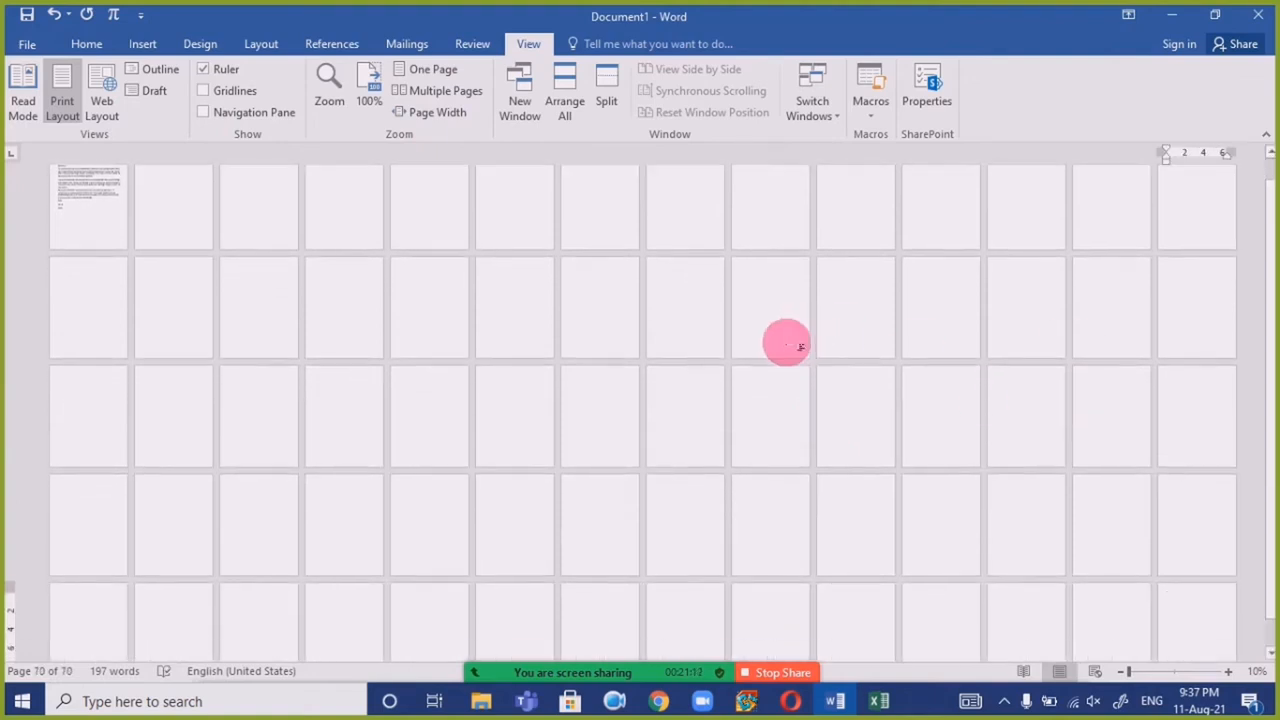
pyautogui.scroll(1, 810, 370)
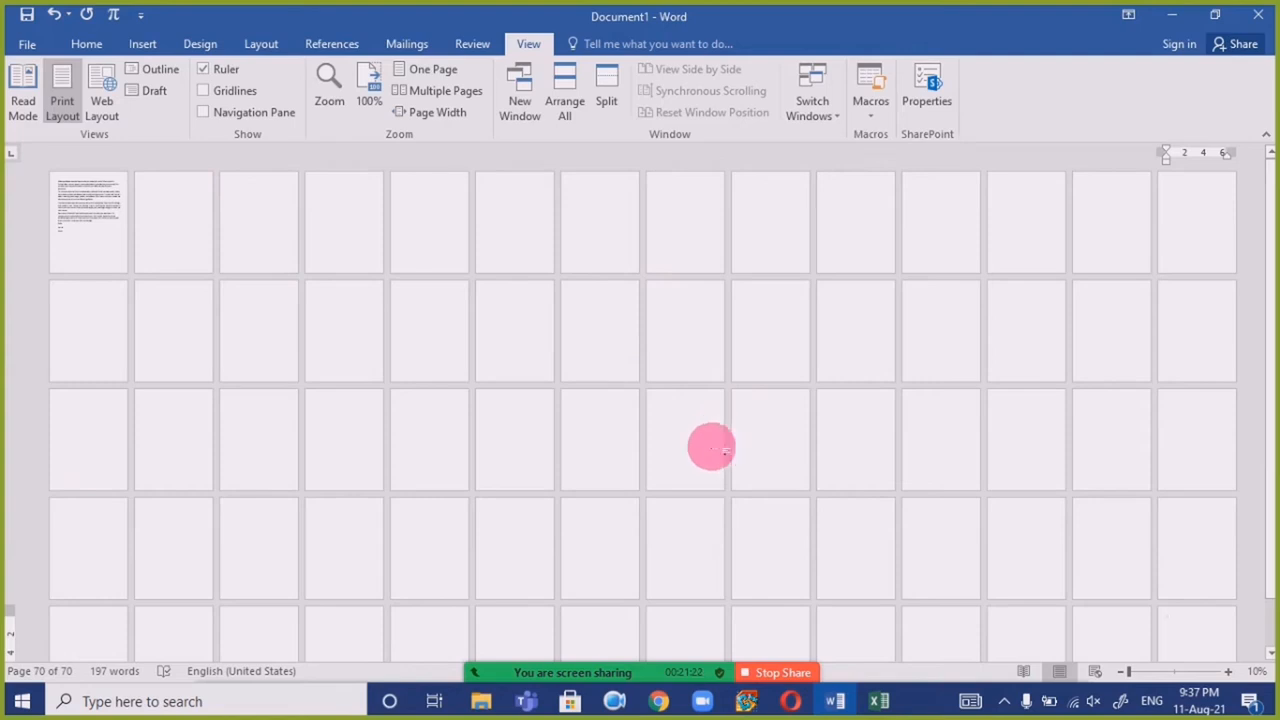
pyautogui.scroll(-1, 246, 463)
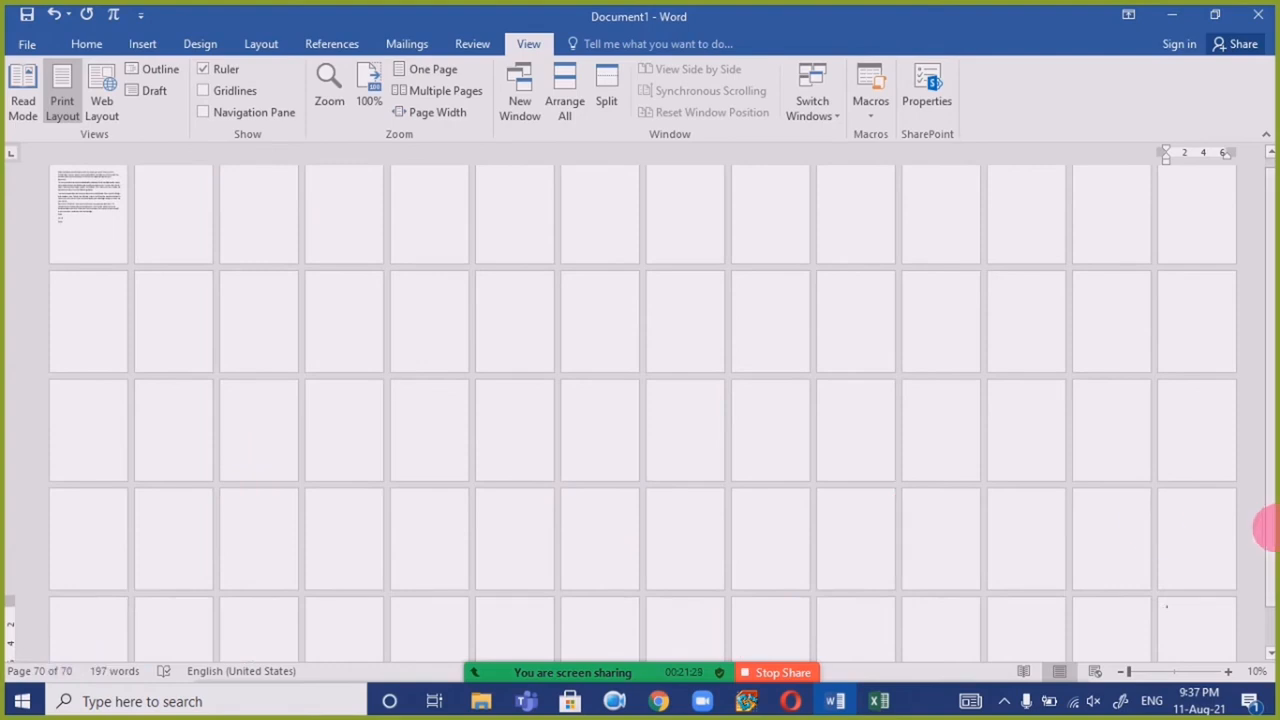
pyautogui.moveTo(1266, 528); pyautogui.dragTo(1266, 518)
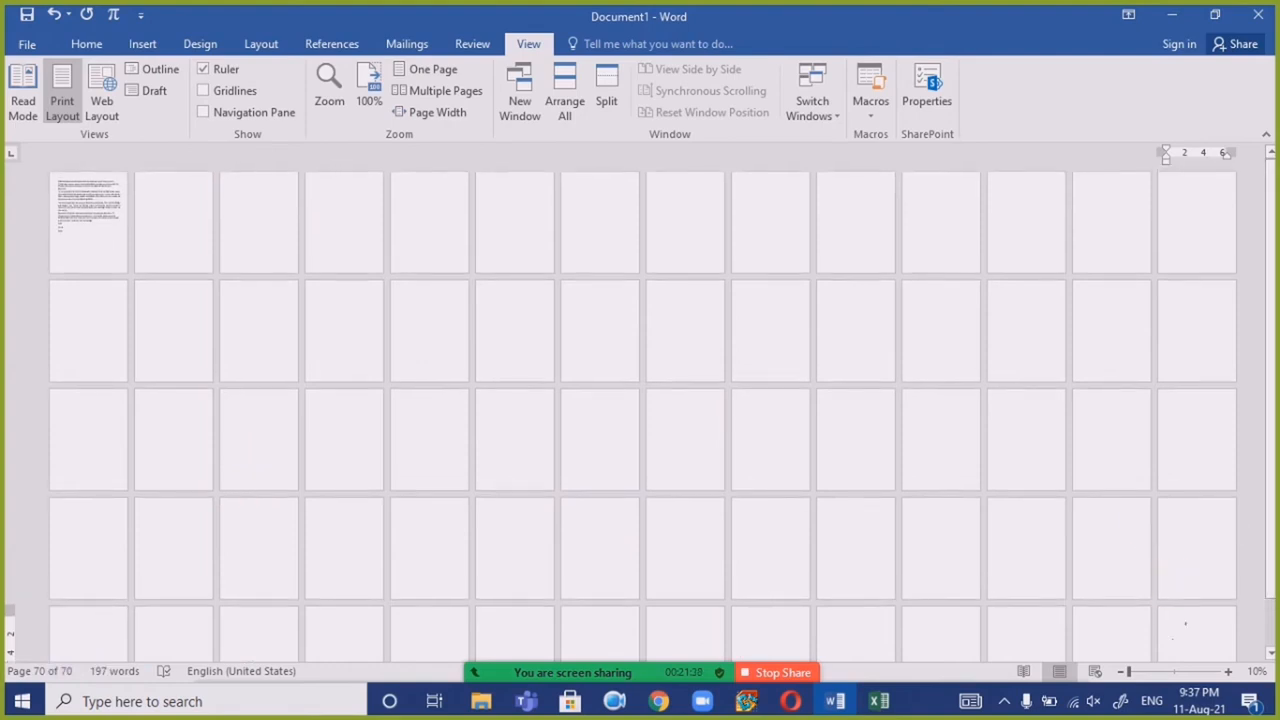
# Delete the blank pages that follow the text page, keeping only one blank page after it.
pyautogui.rightClick(229, 211)
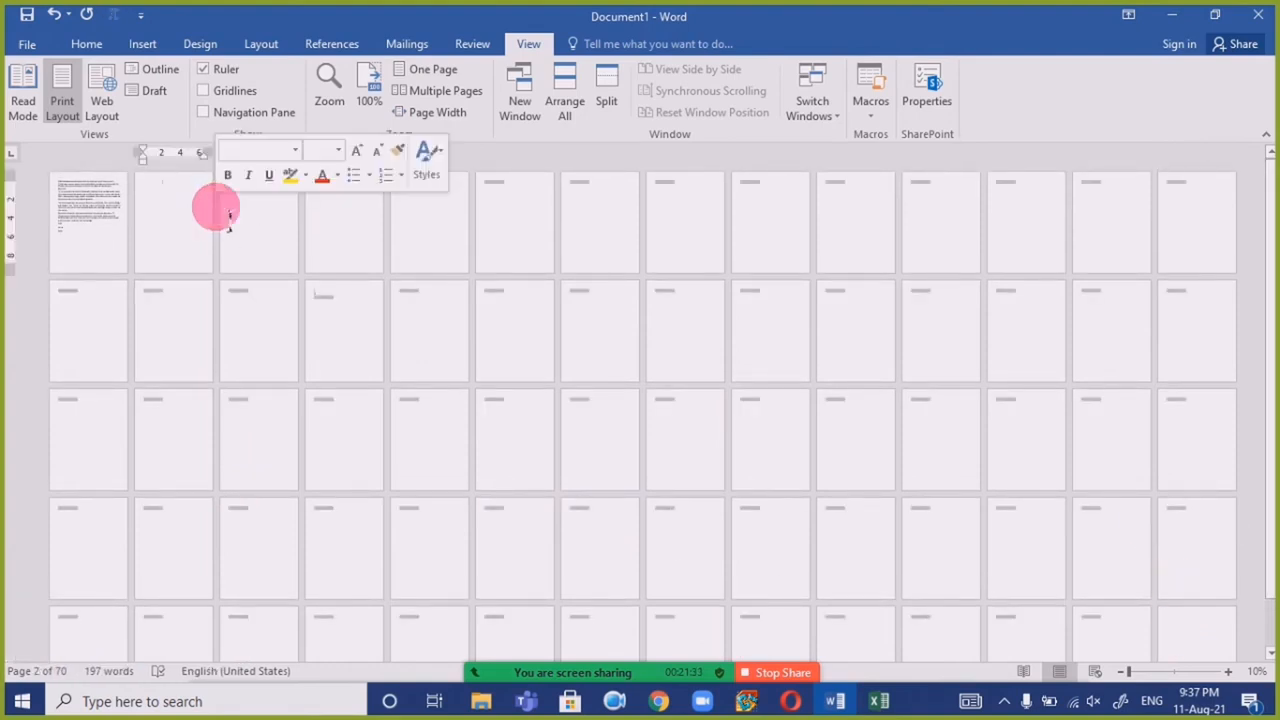
pyautogui.press('Delete')
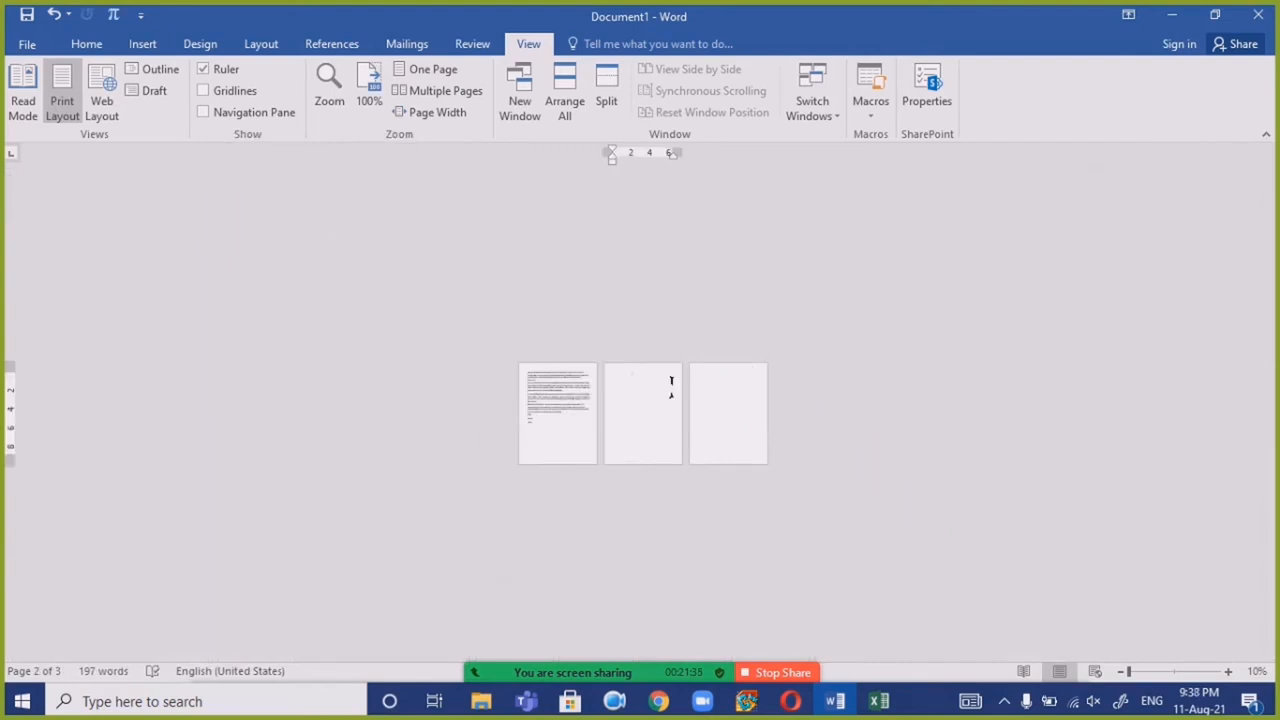
pyautogui.rightClick(671, 385)
pyautogui.press('Delete')
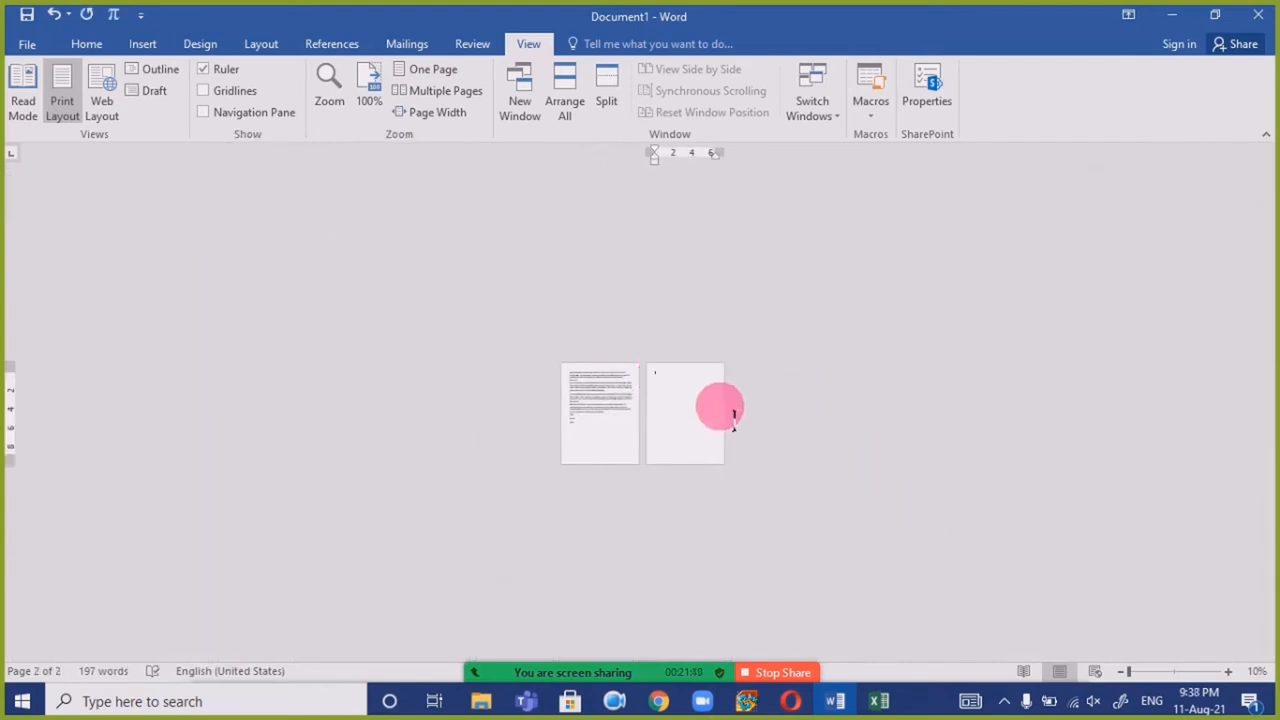
# Zoom in to 110%, return to the first page and fit it to the page width.
pyautogui.keyDown('ctrl'); pyautogui.scroll(10, 733, 413); pyautogui.keyUp('ctrl')
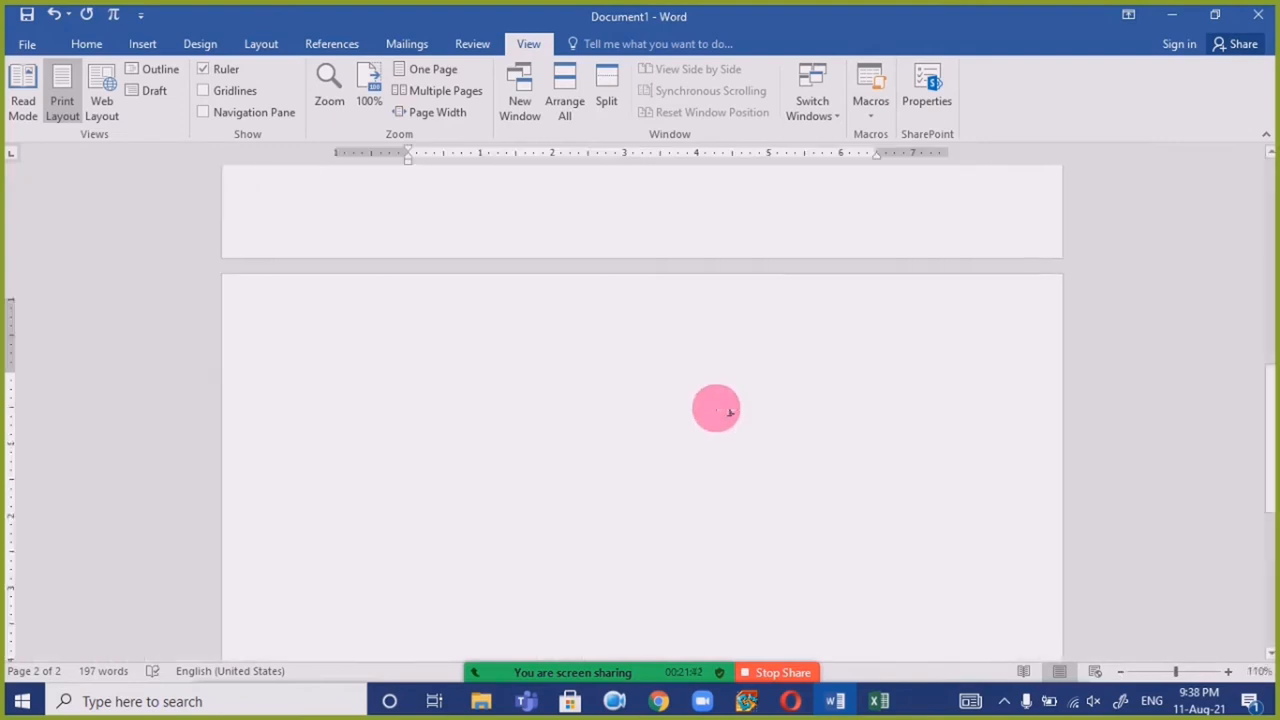
pyautogui.scroll(15, 730, 412)
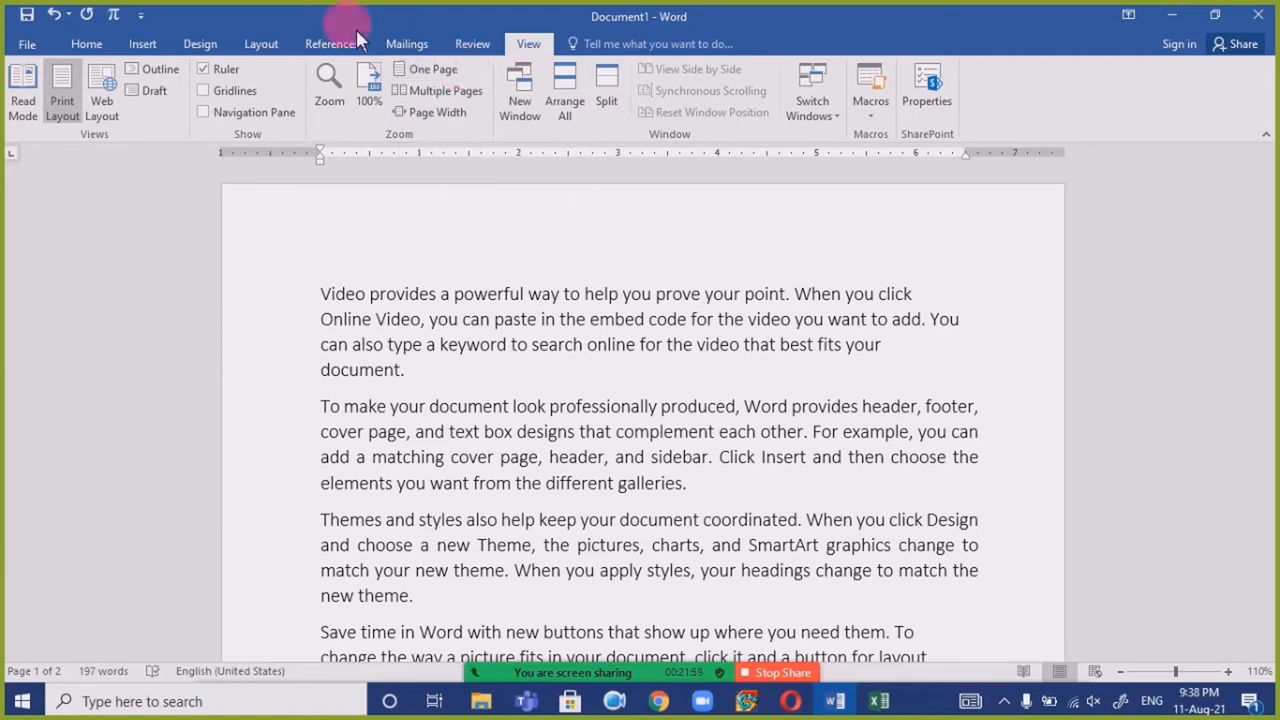
pyautogui.click(432, 112)
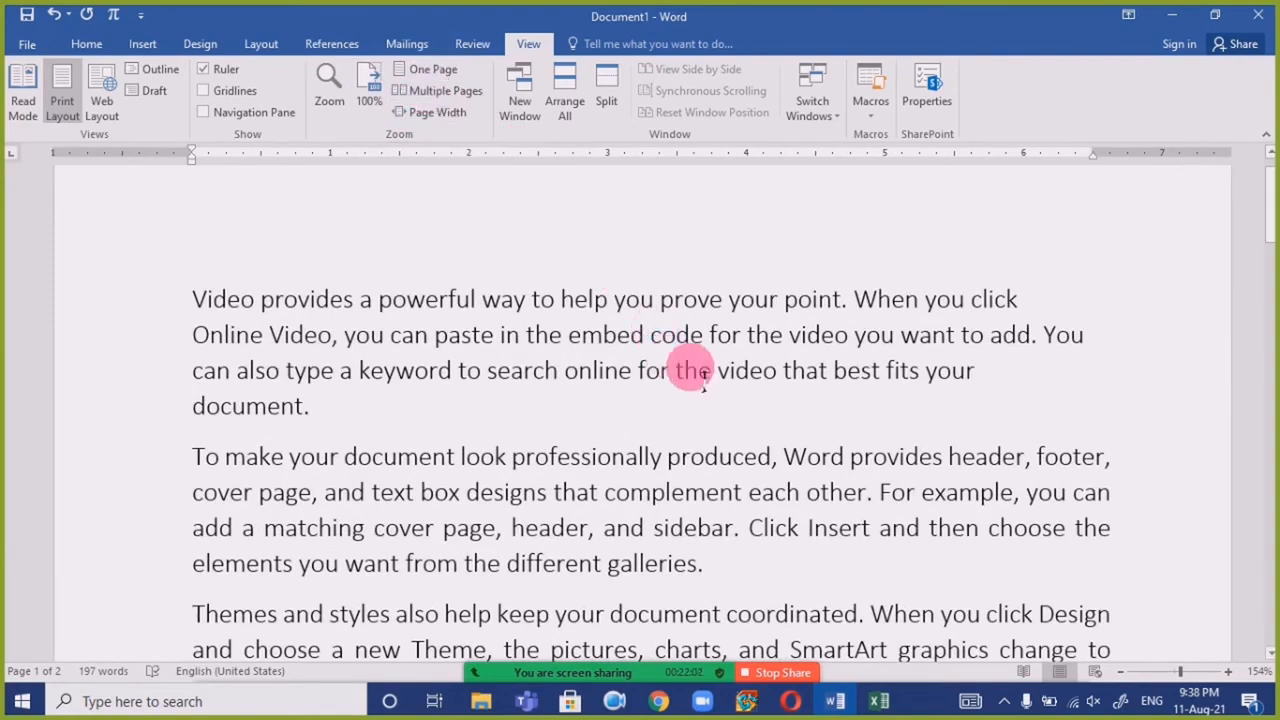
pyautogui.scroll(1, 229, 343)
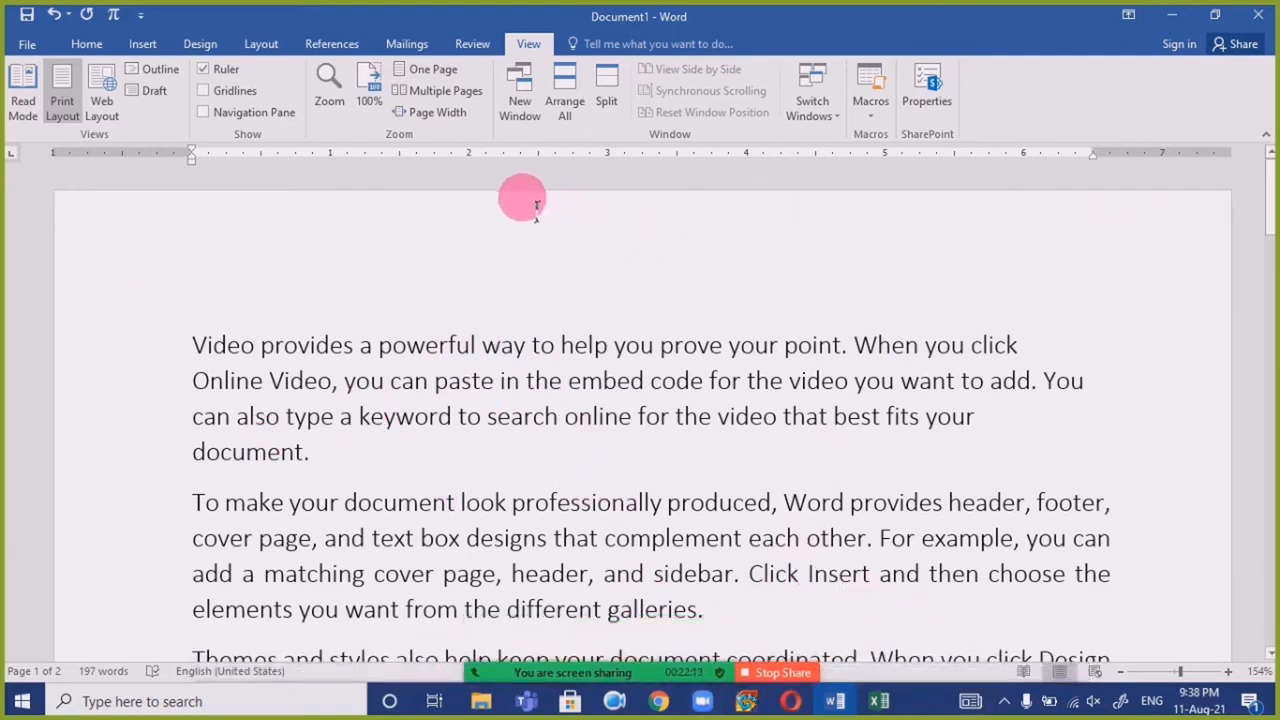
# Set the document zoom to Text width in the Zoom dialog.
pyautogui.click(323, 110)
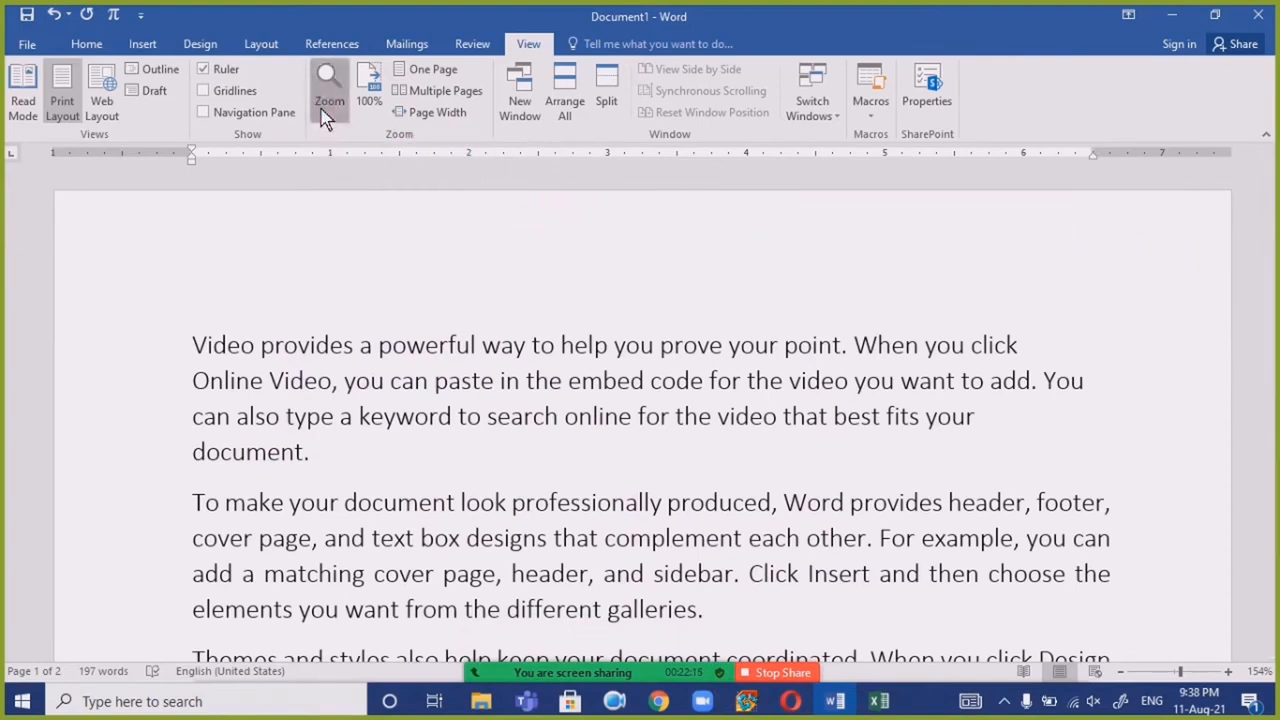
pyautogui.press('Escape')
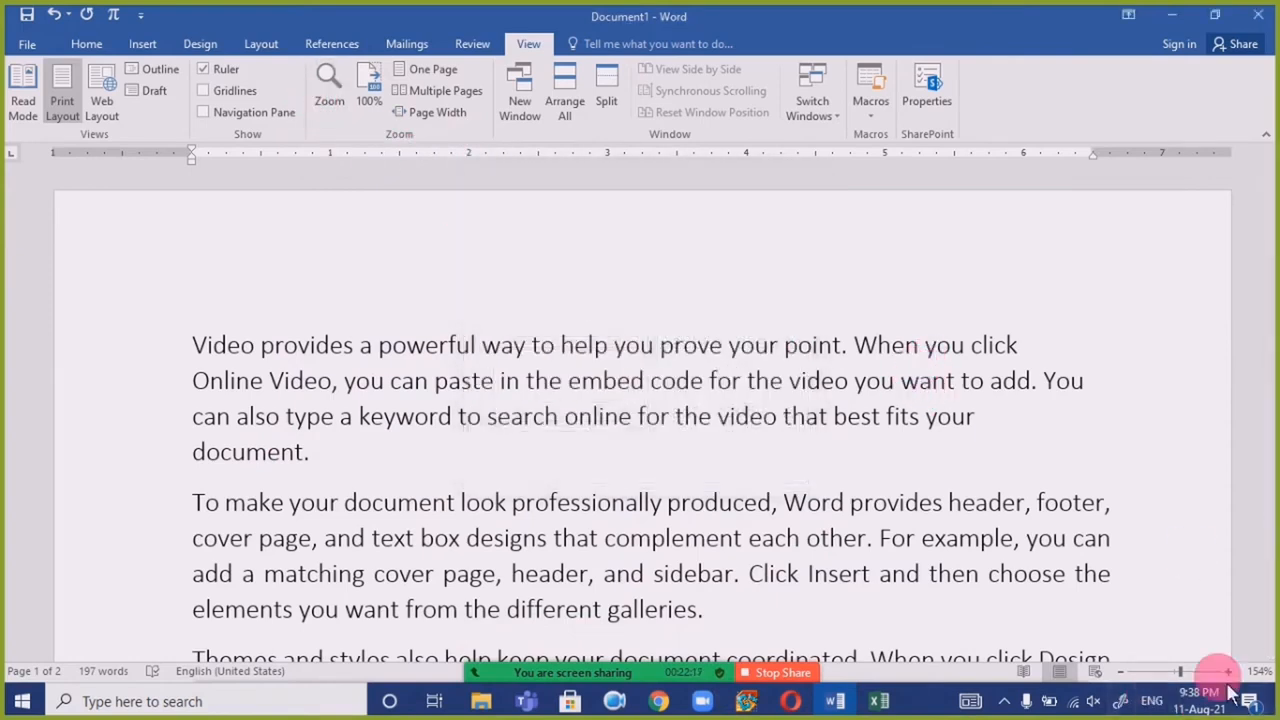
pyautogui.click(1262, 670)
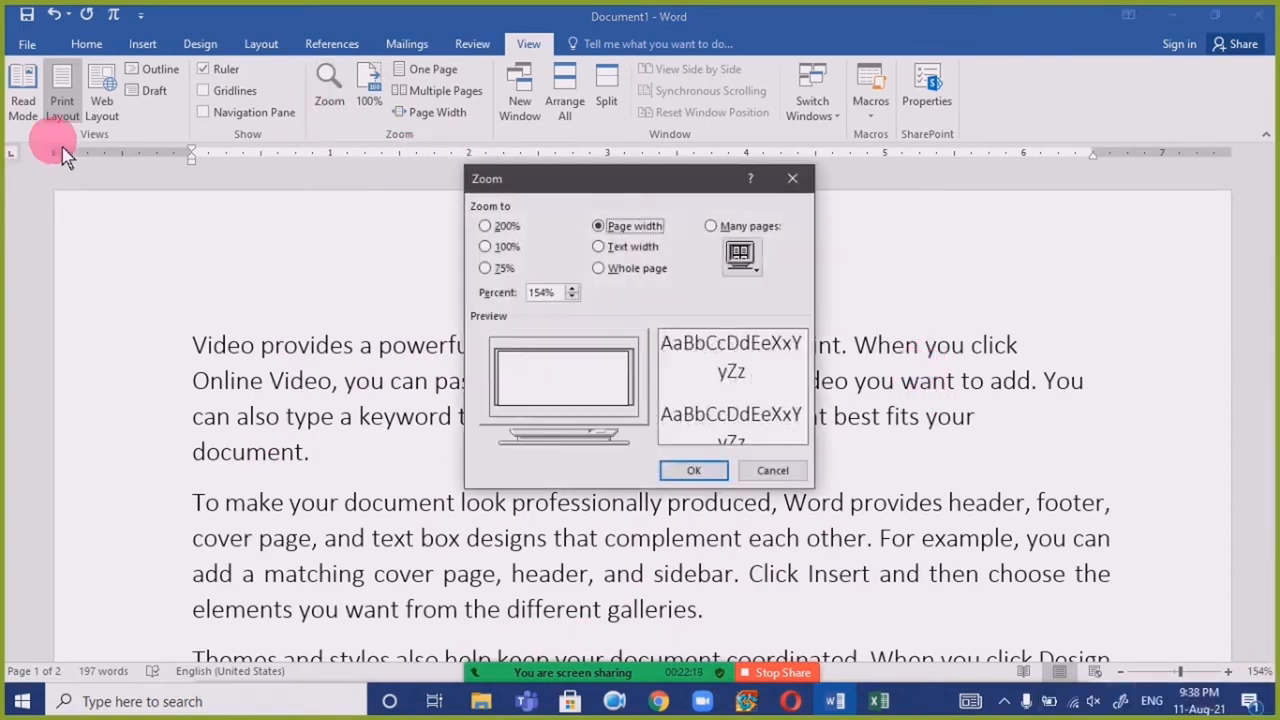
pyautogui.moveTo(597, 181); pyautogui.dragTo(537, 50)
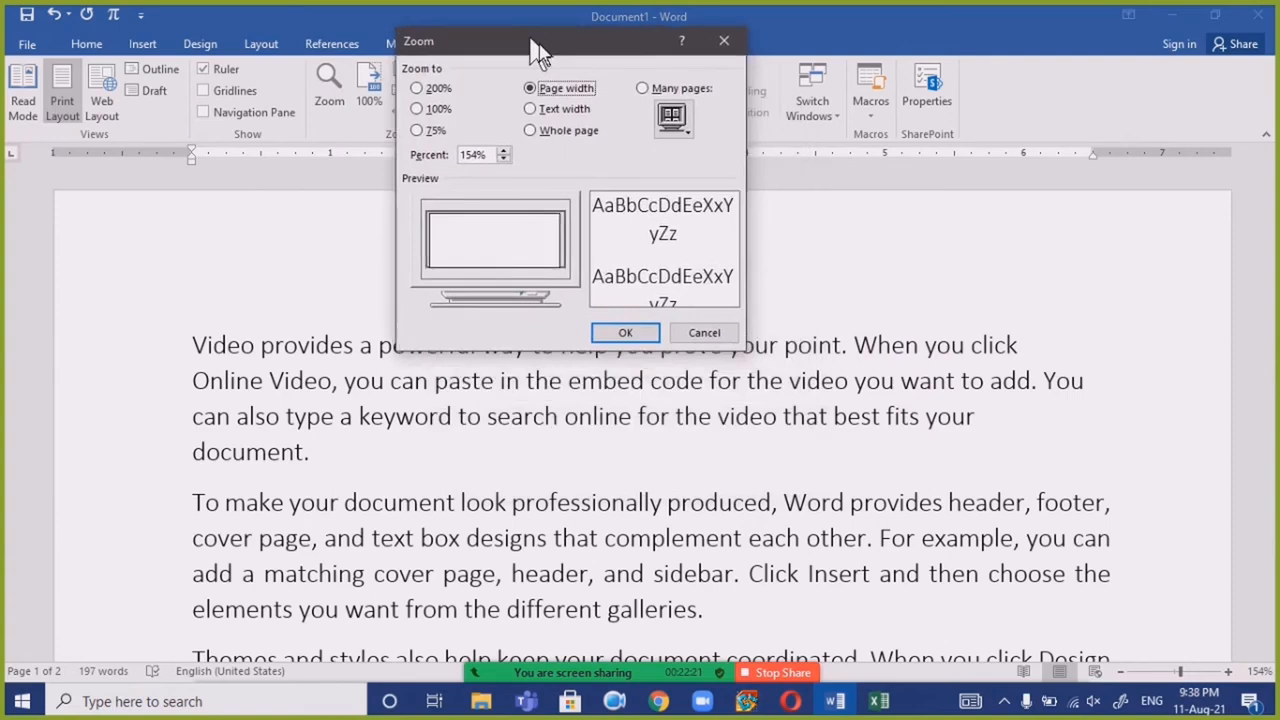
pyautogui.click(558, 109)
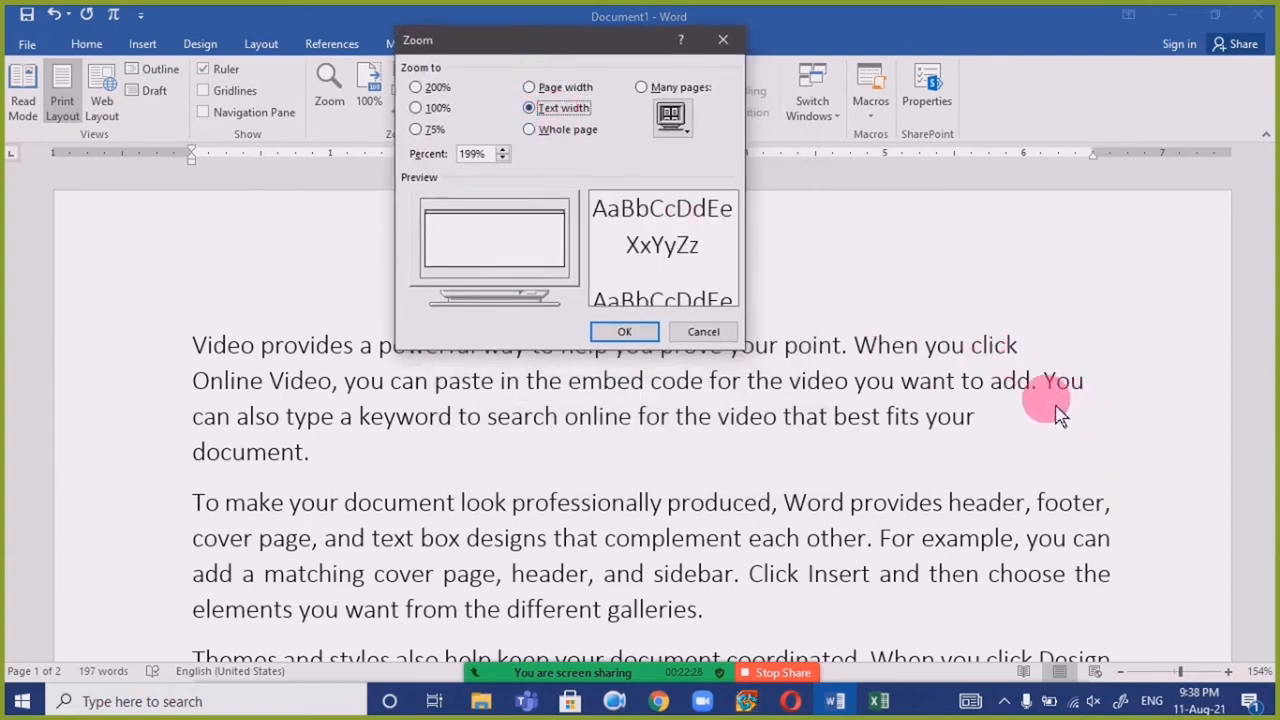
pyautogui.click(624, 332)
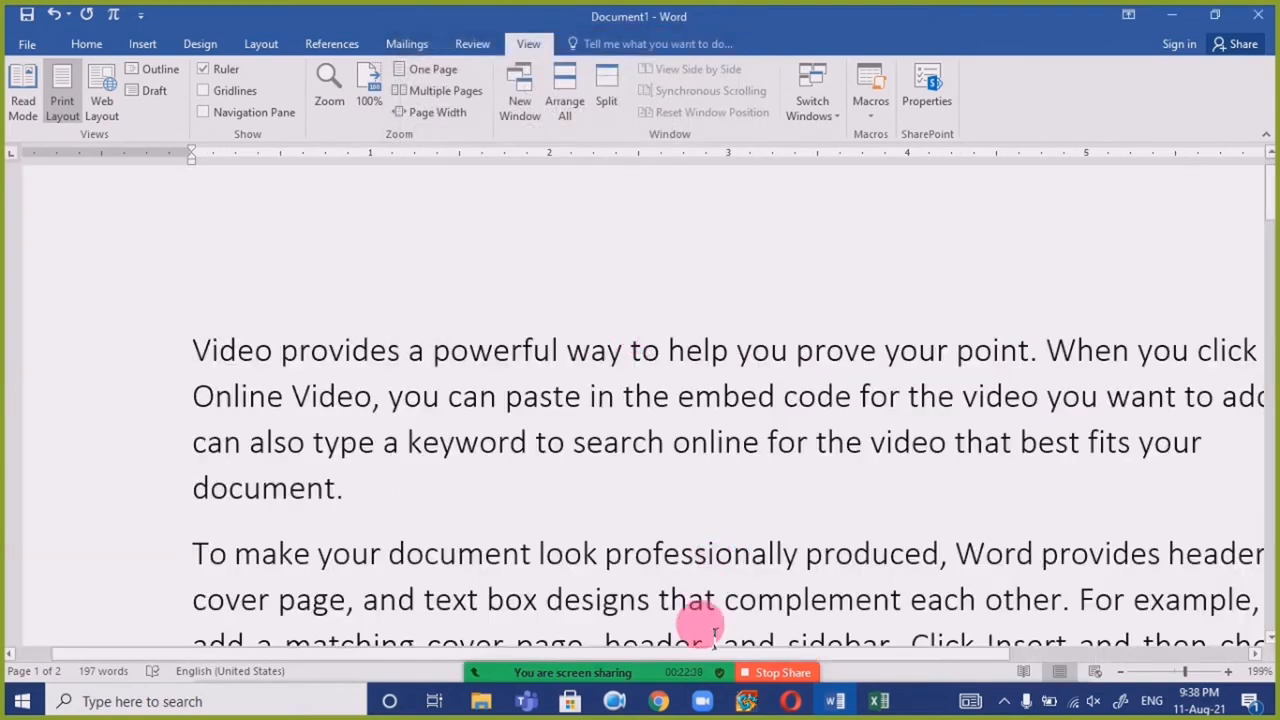
# Examine how the full lines of text fit the window at the text-width zoom.
pyautogui.moveTo(717, 651); pyautogui.dragTo(820, 660)
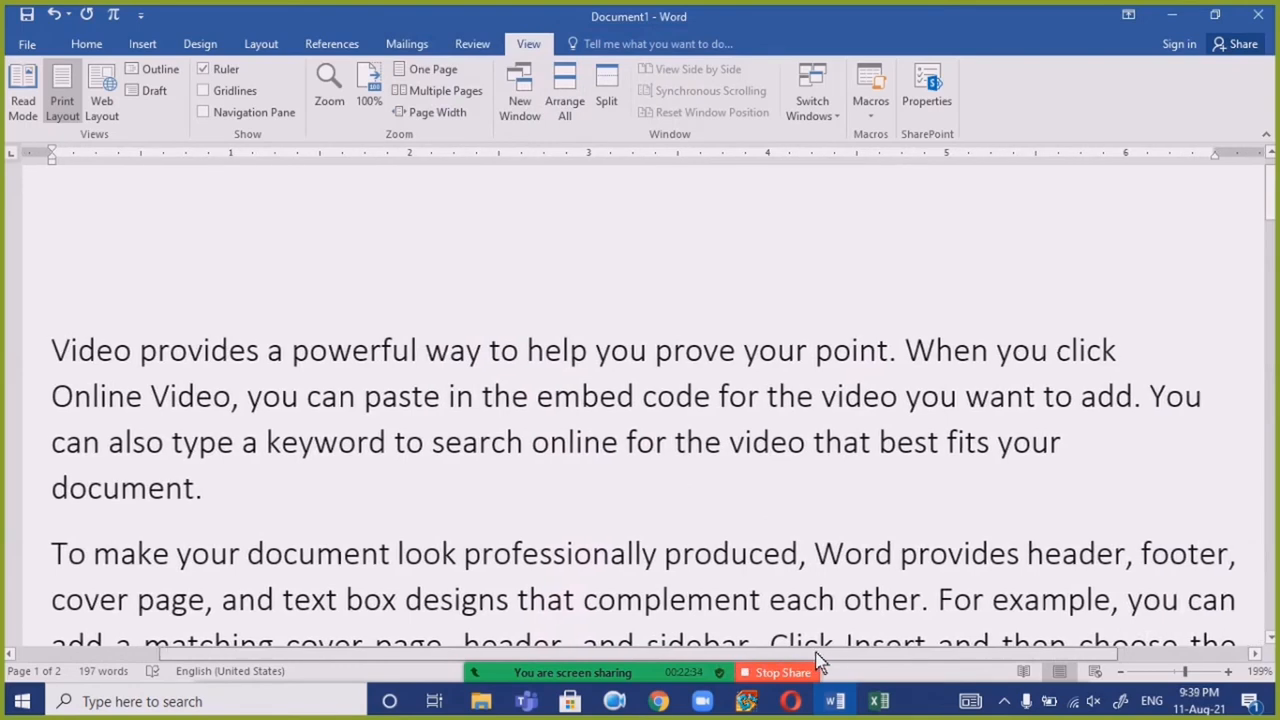
pyautogui.click(591, 382)
pyautogui.scroll(-10, 600, 395)
pyautogui.scroll(10, 600, 395)
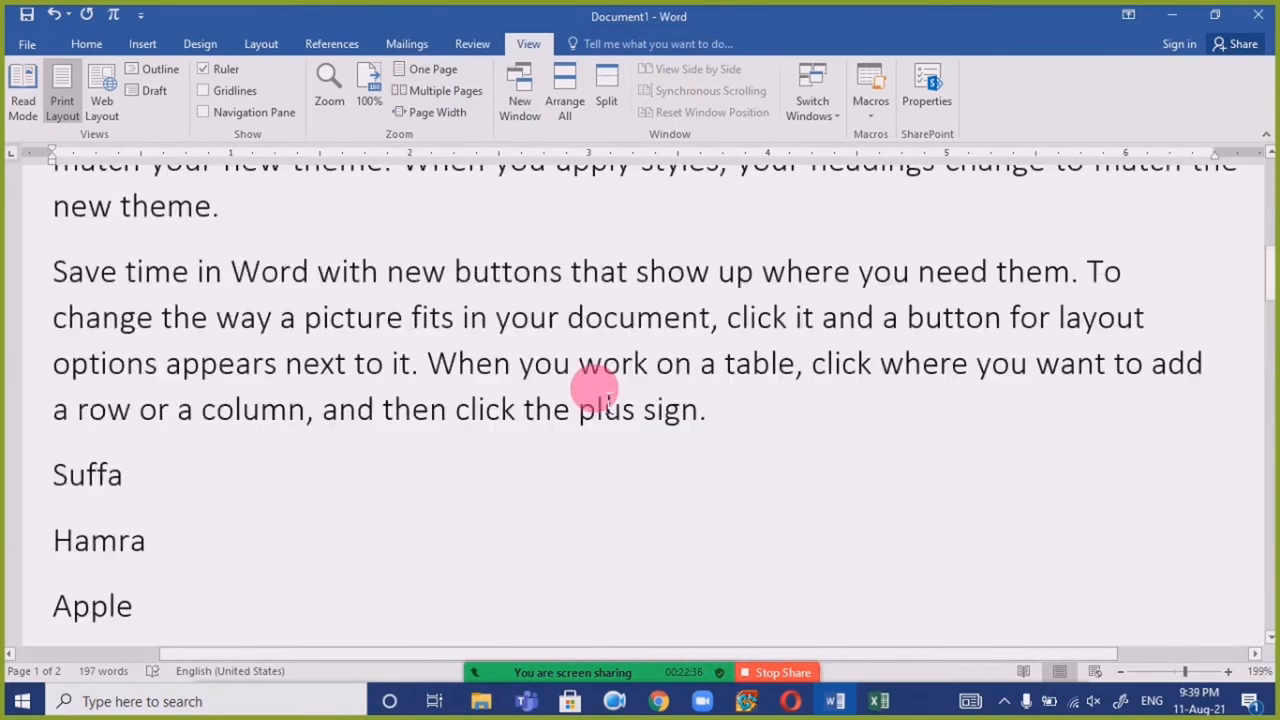
pyautogui.scroll(2, 243, 329)
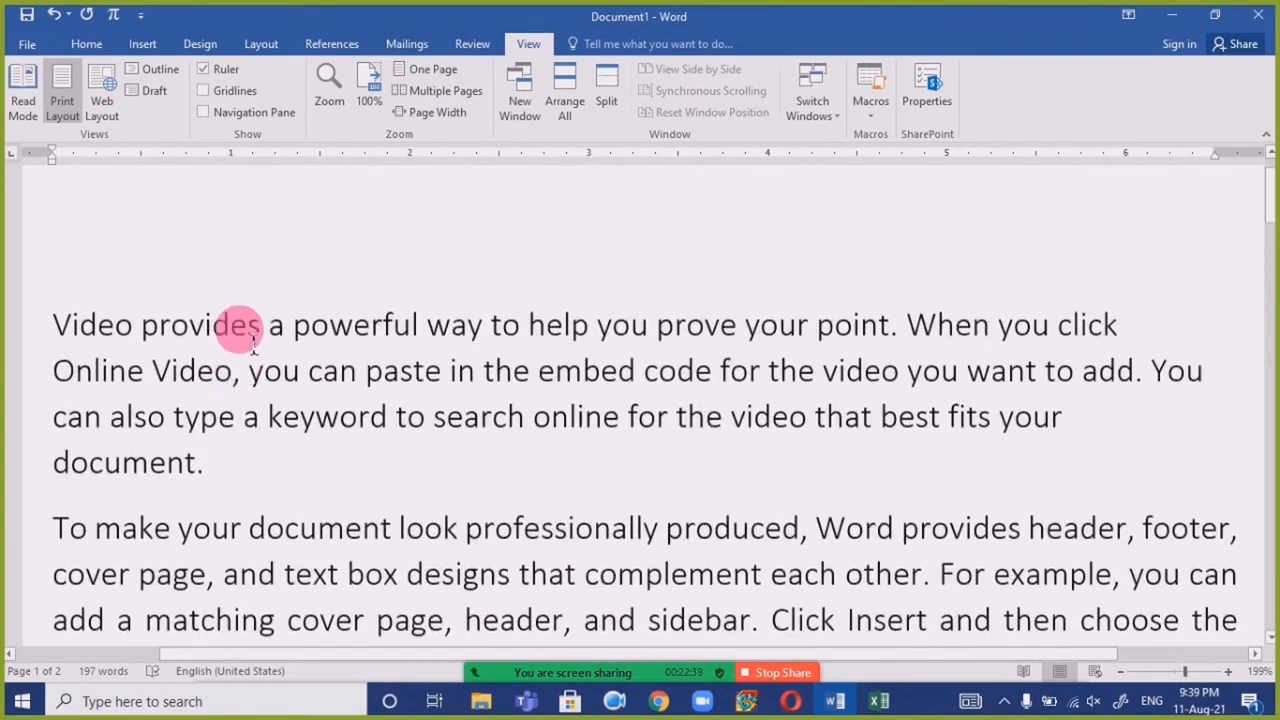
pyautogui.scroll(-3, 306, 374)
pyautogui.scroll(2, 318, 390)
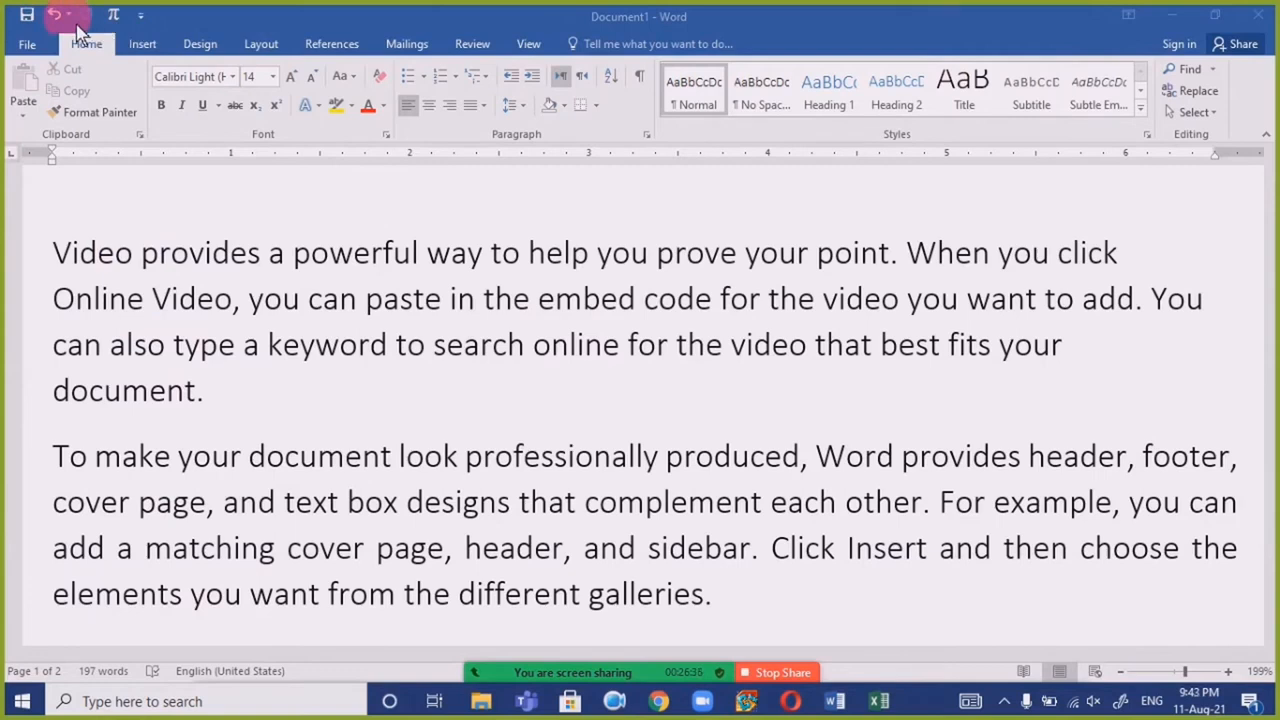
# Add the New command to the Quick Access Toolbar, create a blank document with it and zoom out to 129%.
pyautogui.click(142, 16)
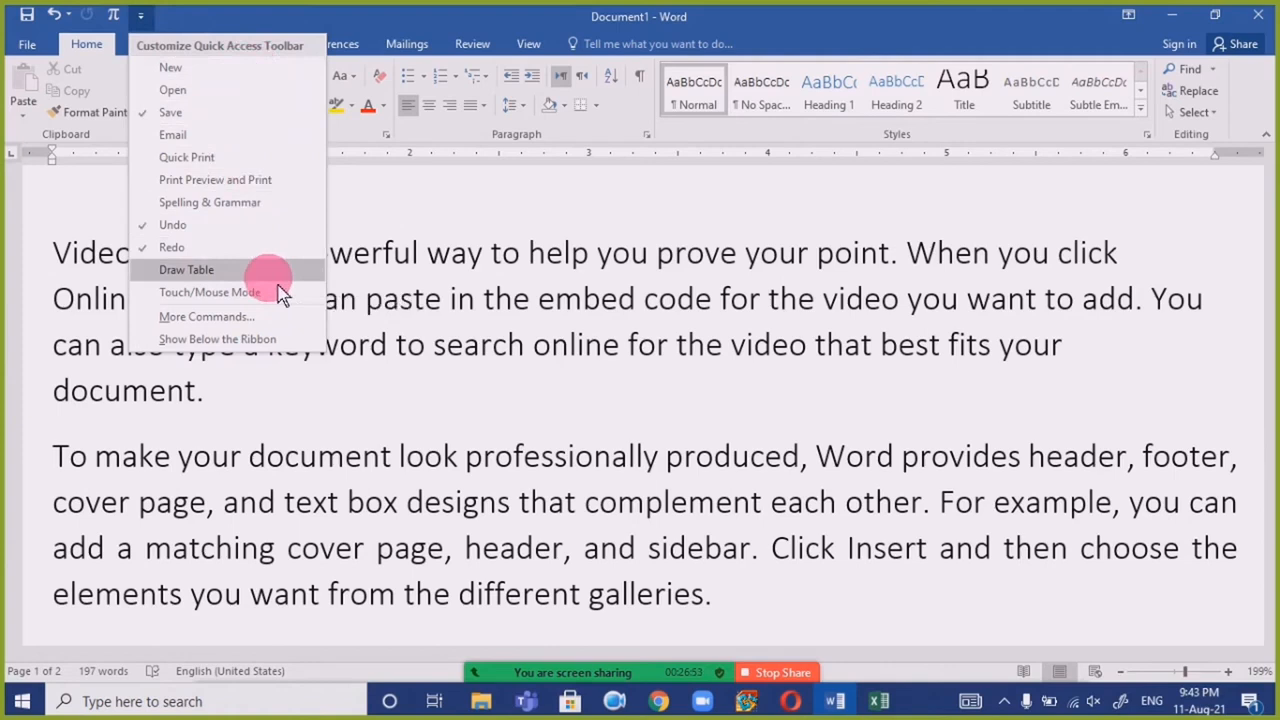
pyautogui.click(297, 86)
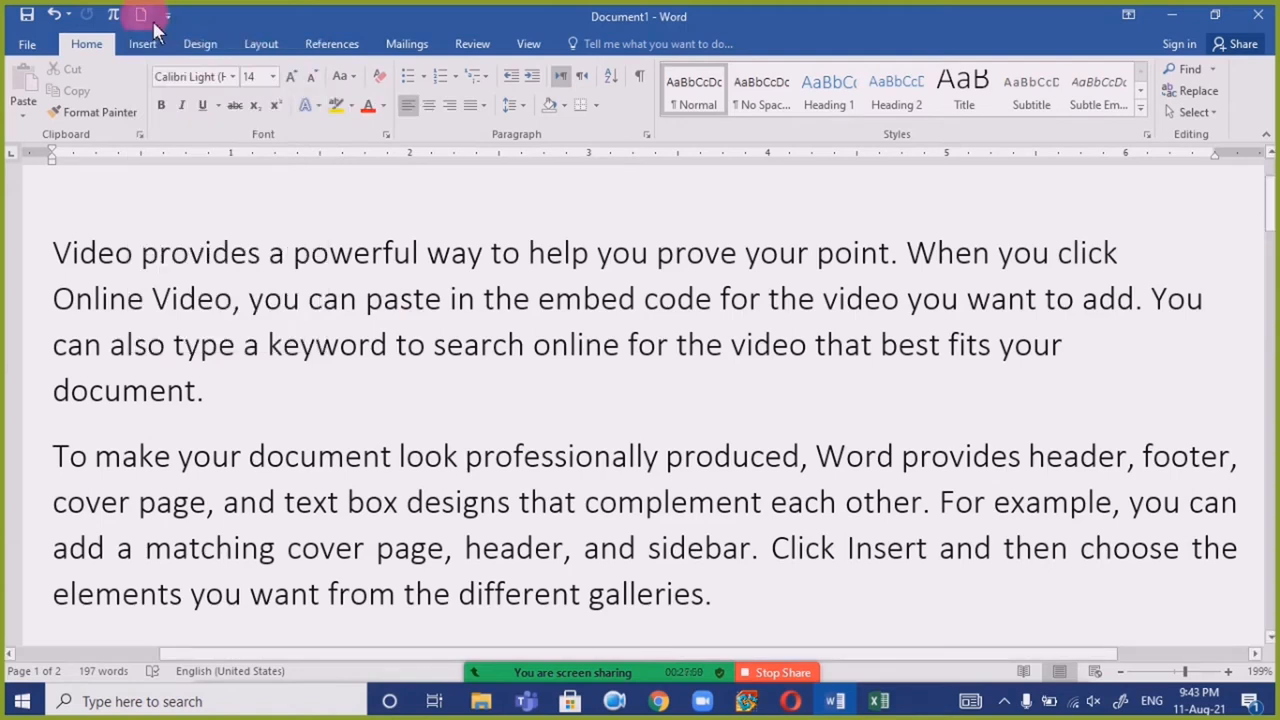
pyautogui.click(141, 14)
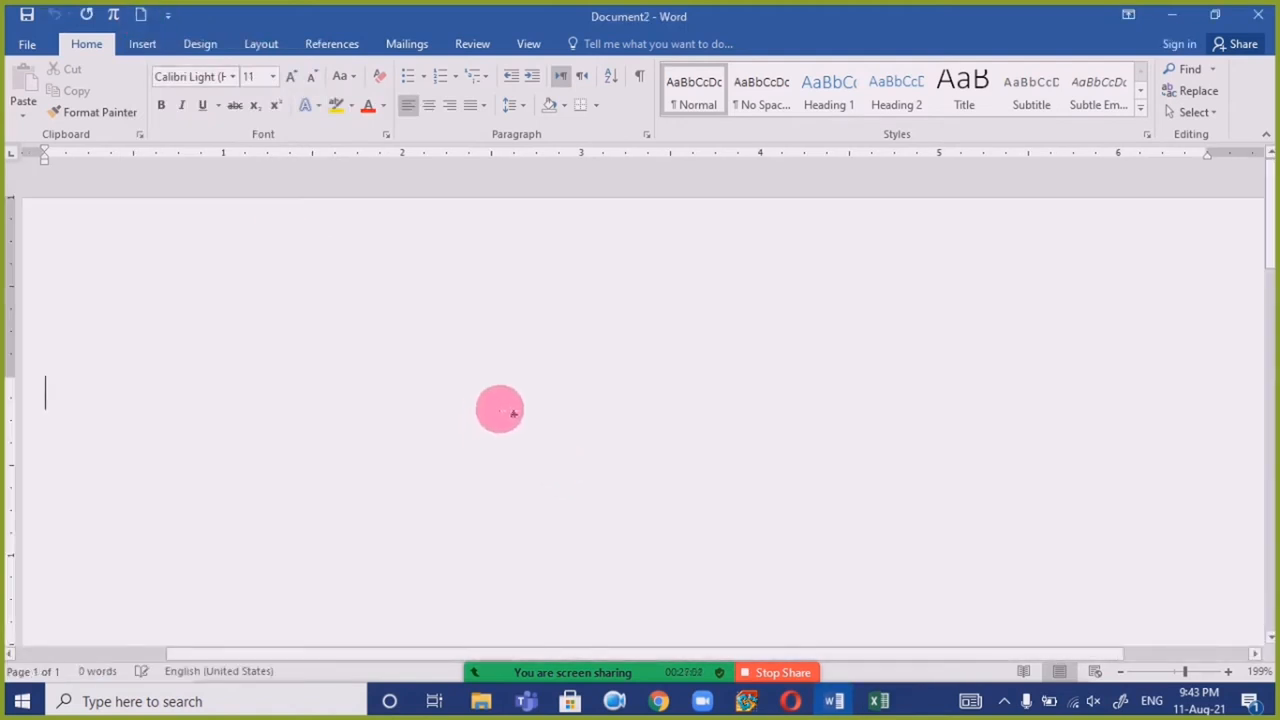
pyautogui.scroll(-7, 500, 410)
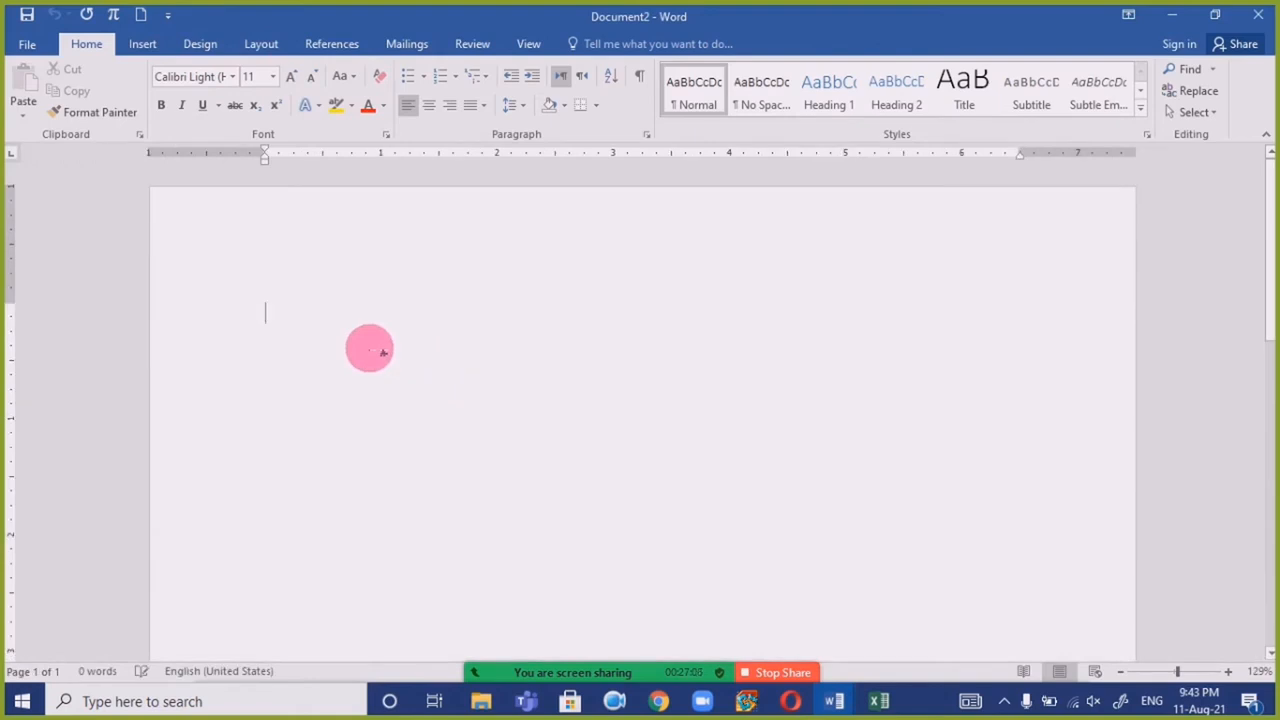
# Open the recent file Test A ECAT (CS) (2).docx and look through its physics questions.
pyautogui.hotkey('ctrl', 'o')
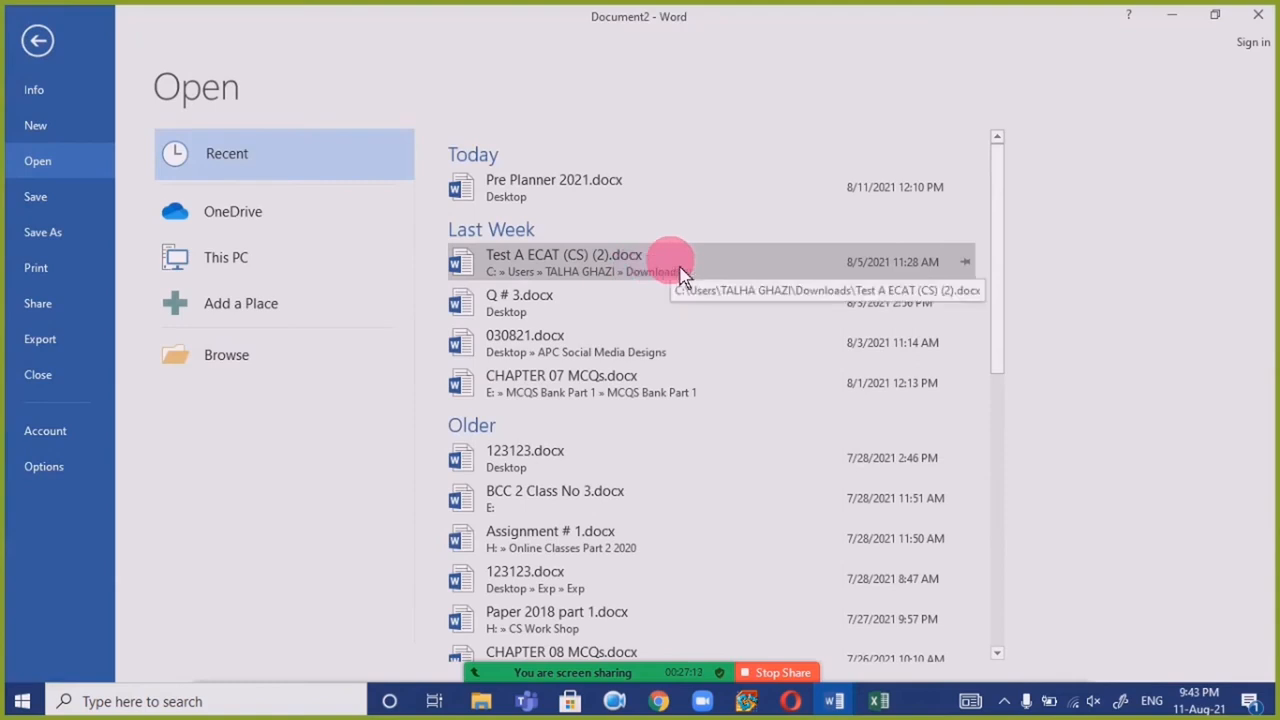
pyautogui.click(676, 265)
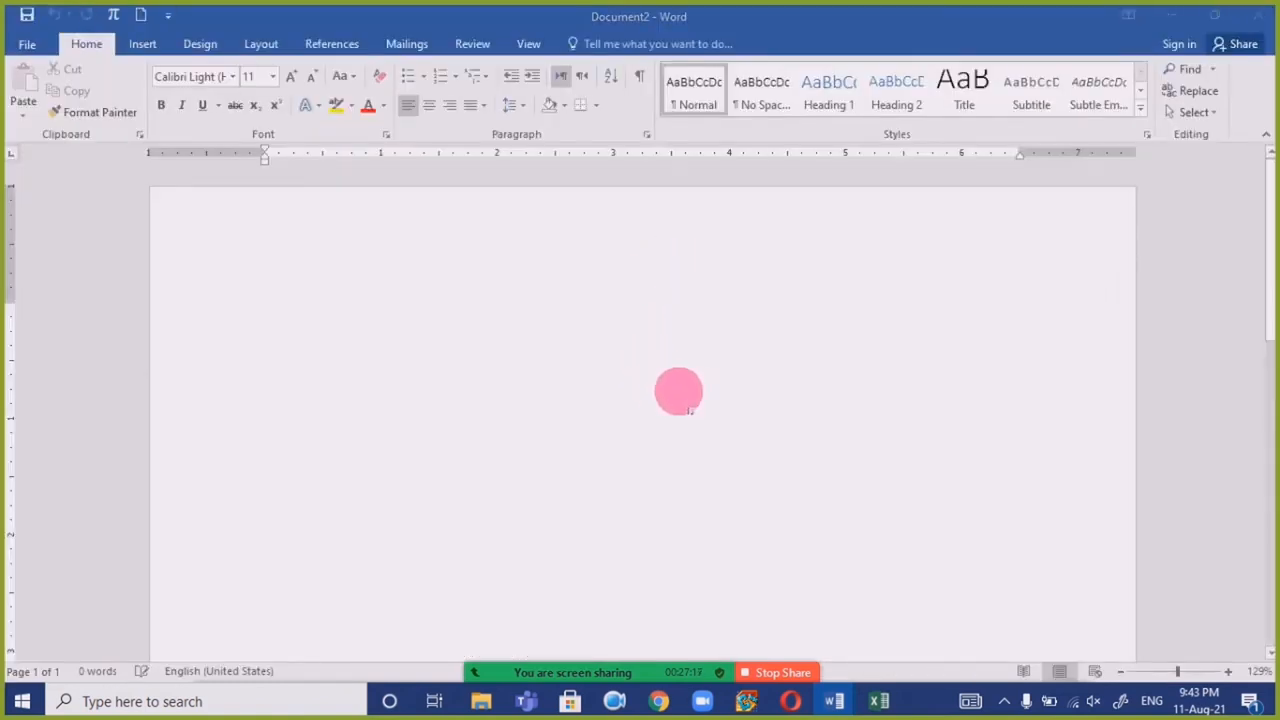
pyautogui.scroll(-15, 680, 392)
pyautogui.scroll(-10, 686, 400)
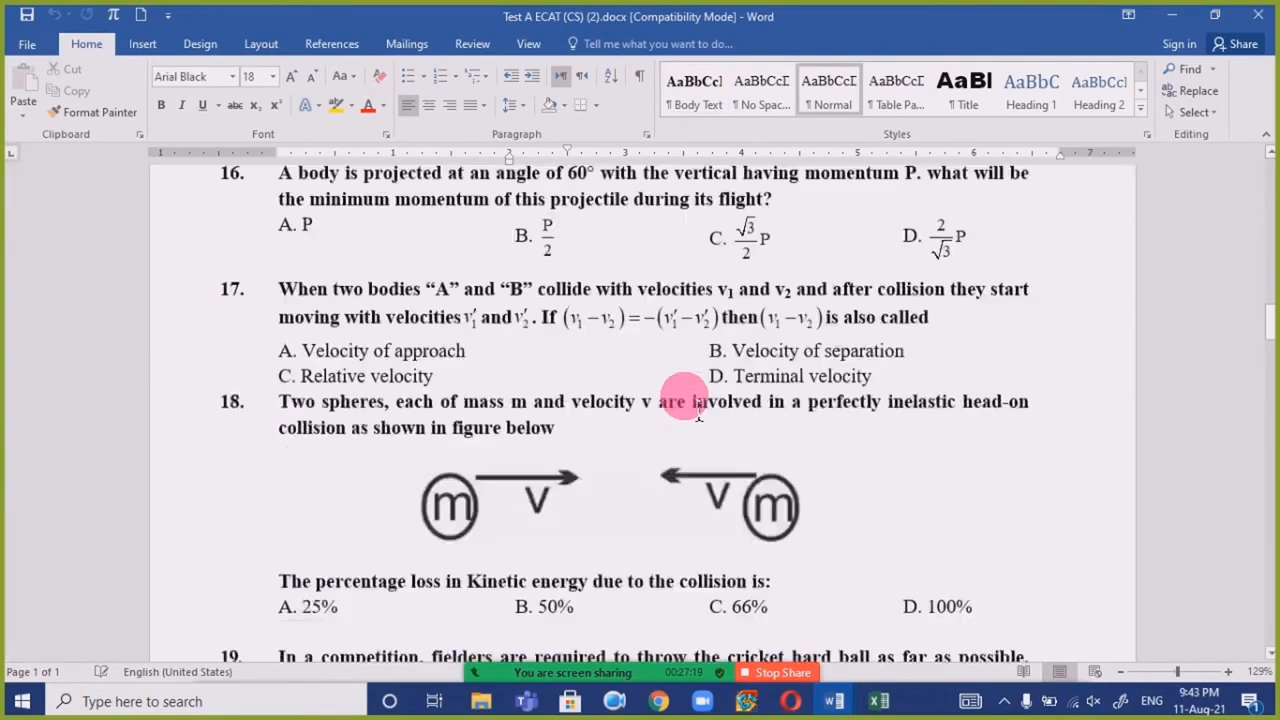
pyautogui.scroll(15, 686, 394)
pyautogui.scroll(3, 686, 384)
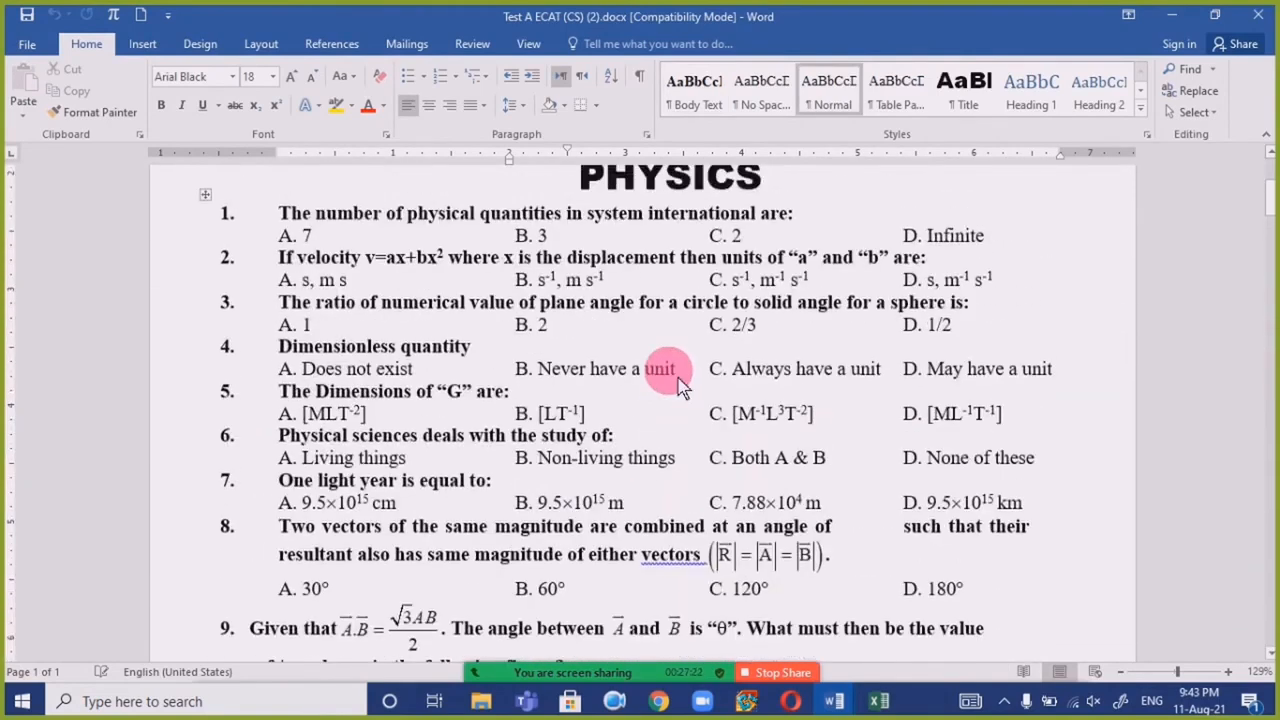
# Close the test file, the sample text document and the blank documents, discarding unsaved changes.
pyautogui.hotkey('ctrl', 'w')
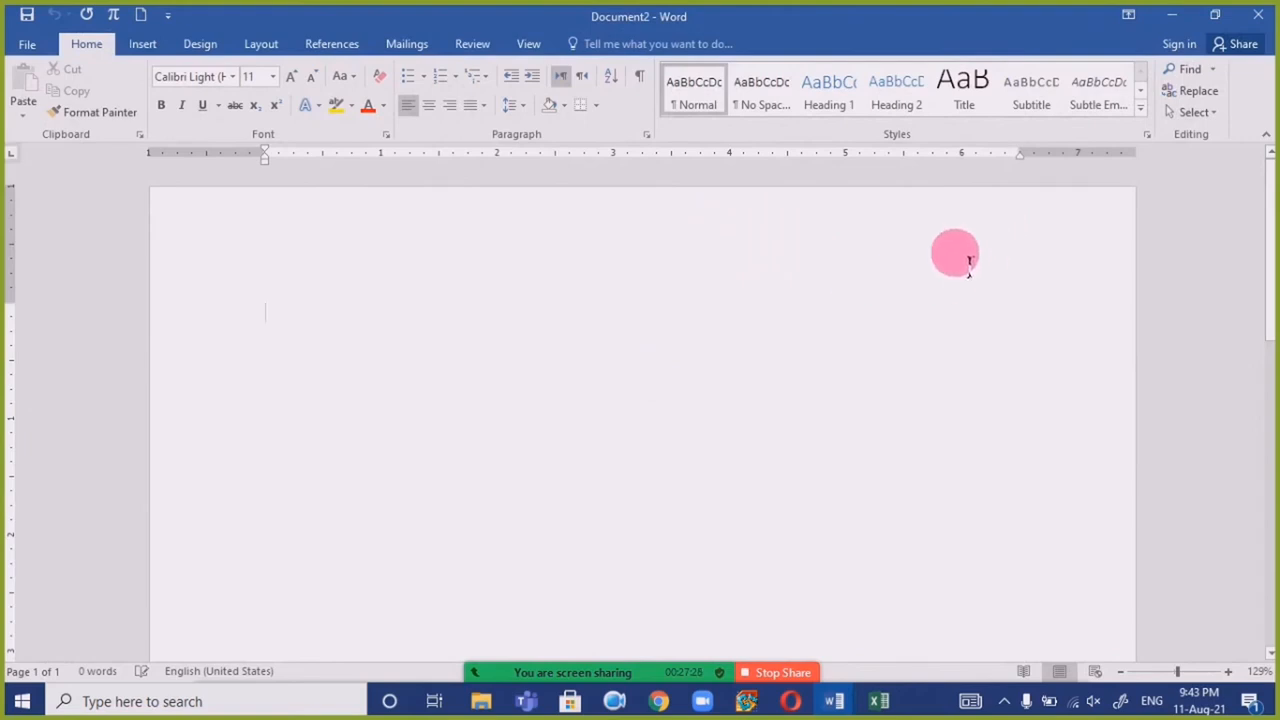
pyautogui.hotkey('ctrl', 'w')
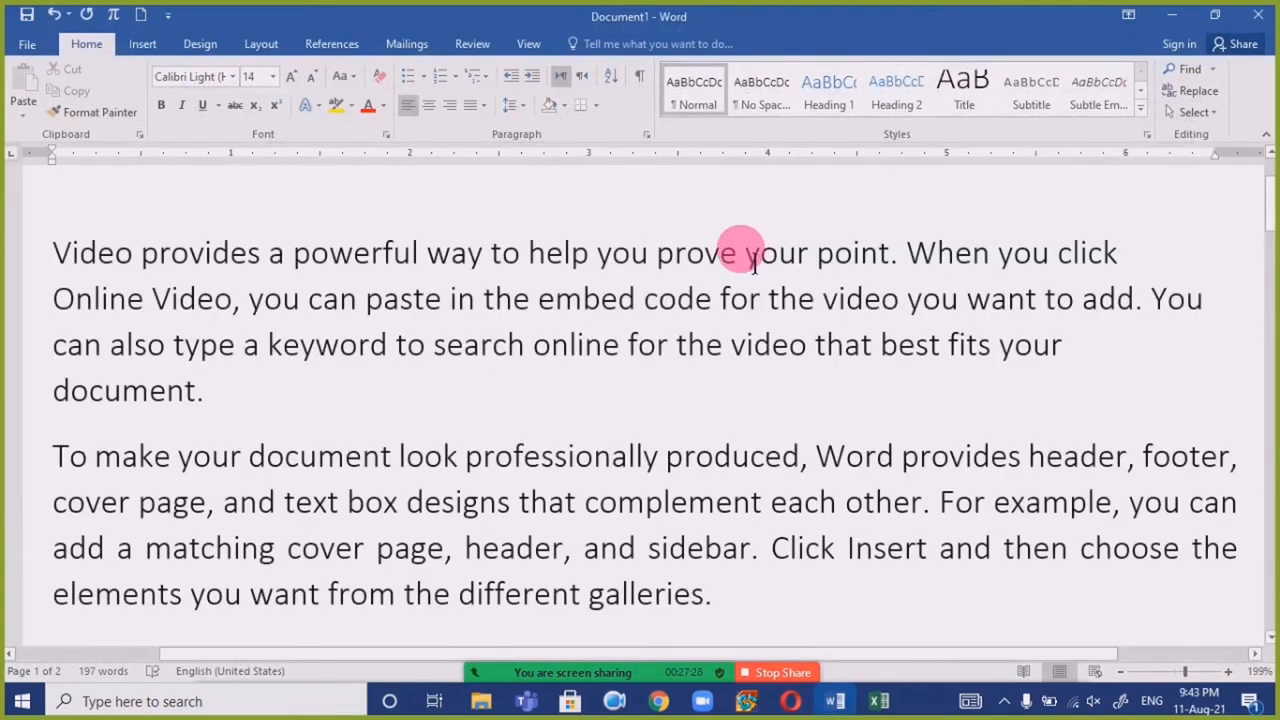
pyautogui.hotkey('ctrl', 'w')
pyautogui.click(645, 384)
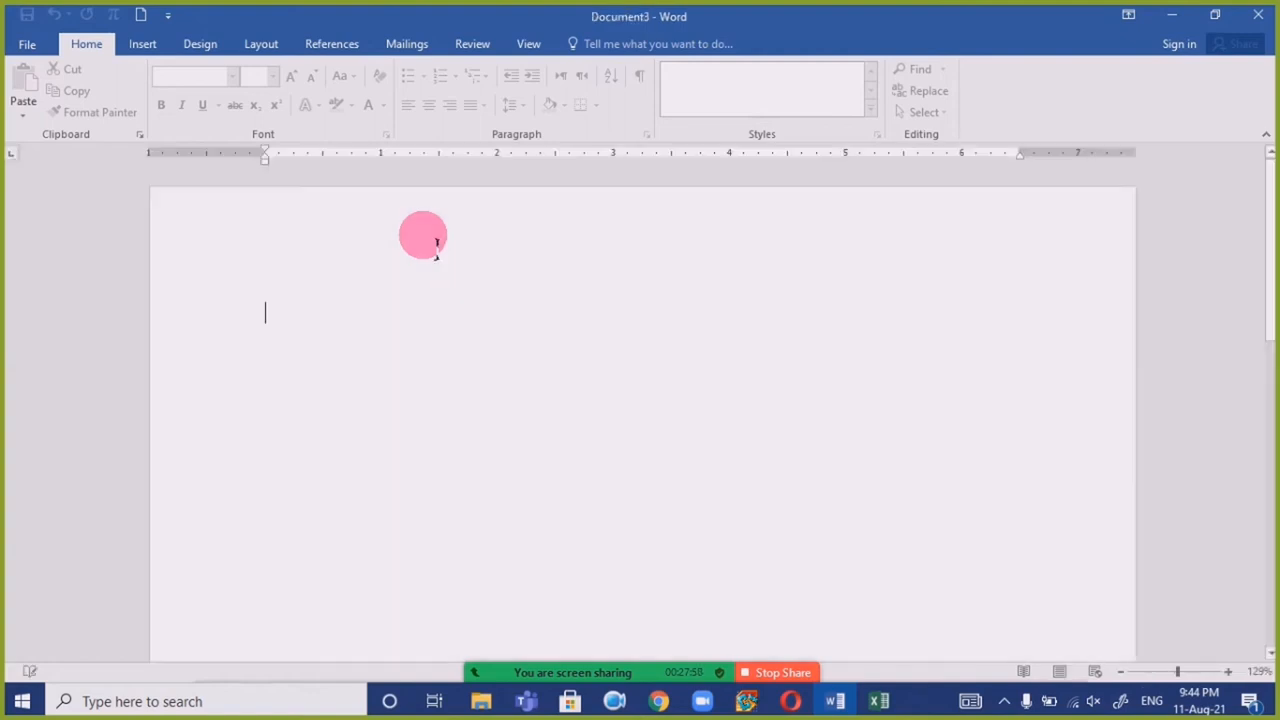
pyautogui.hotkey('ctrl', 'w')
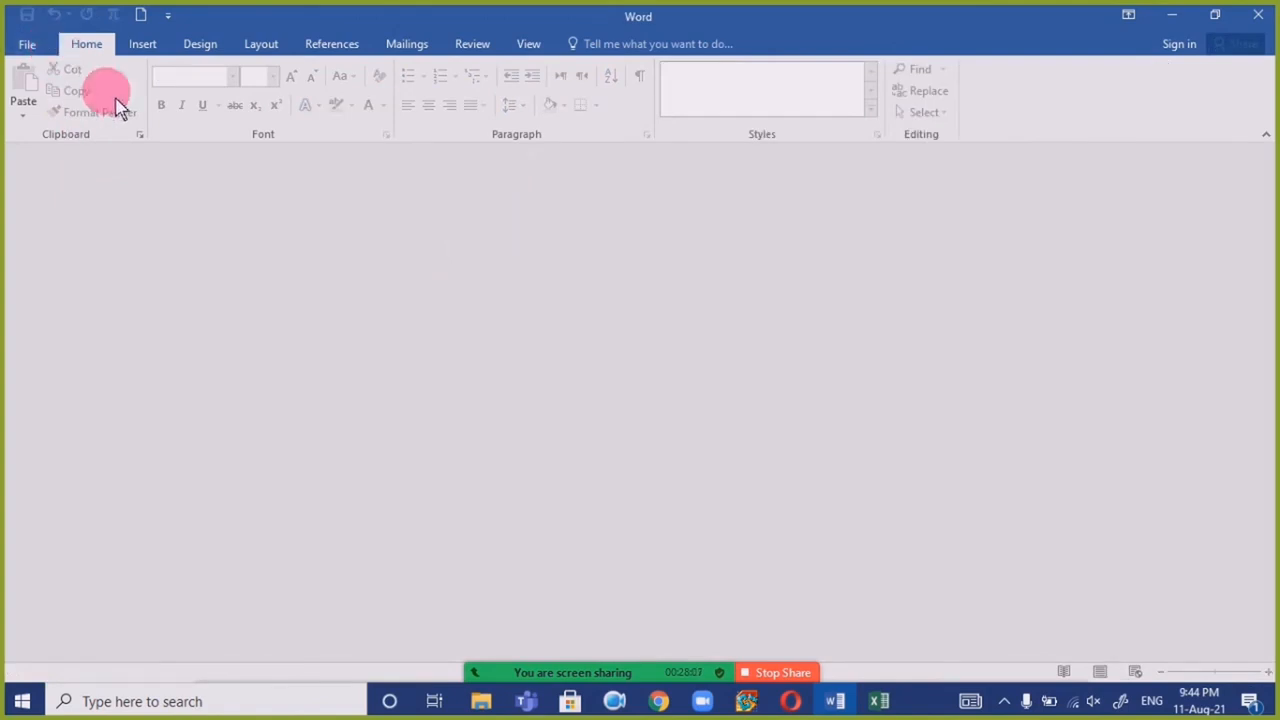
# Open the recent file Pre Planner 2021.docx and look through its weekly course outline table to the last row.
pyautogui.hotkey('ctrl', 'o')
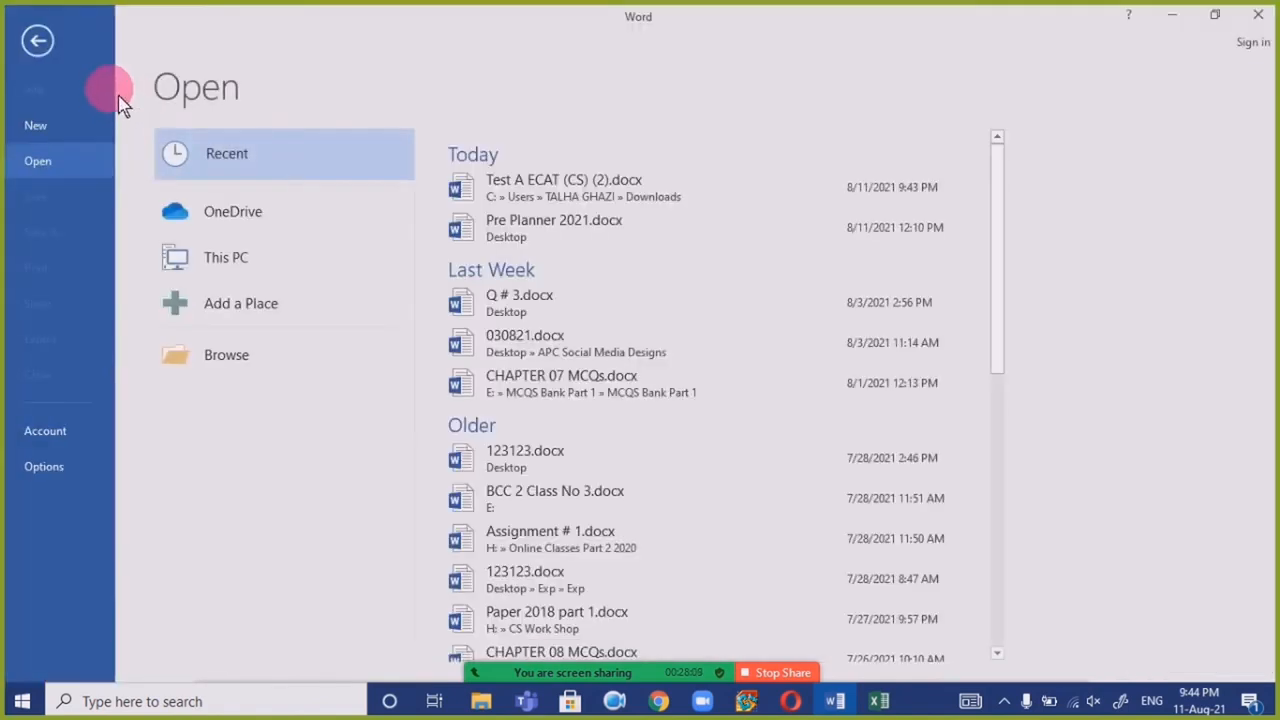
pyautogui.click(672, 240)
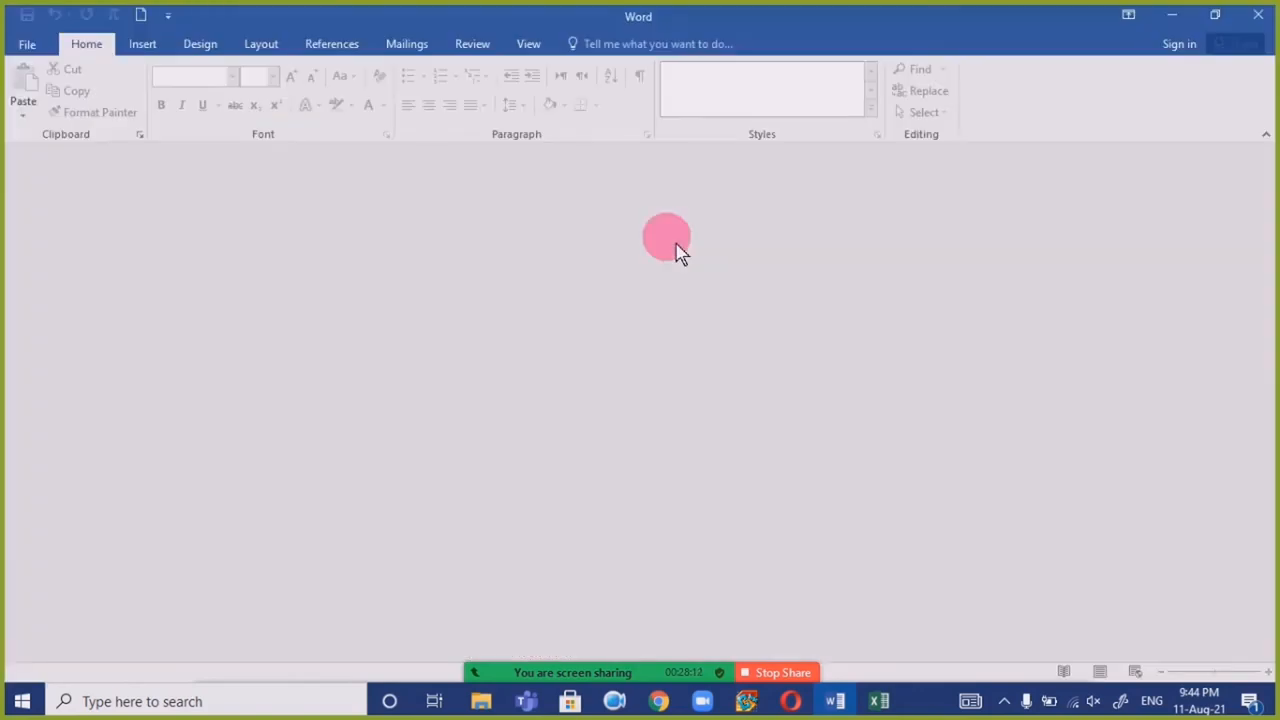
pyautogui.scroll(-15, 657, 394)
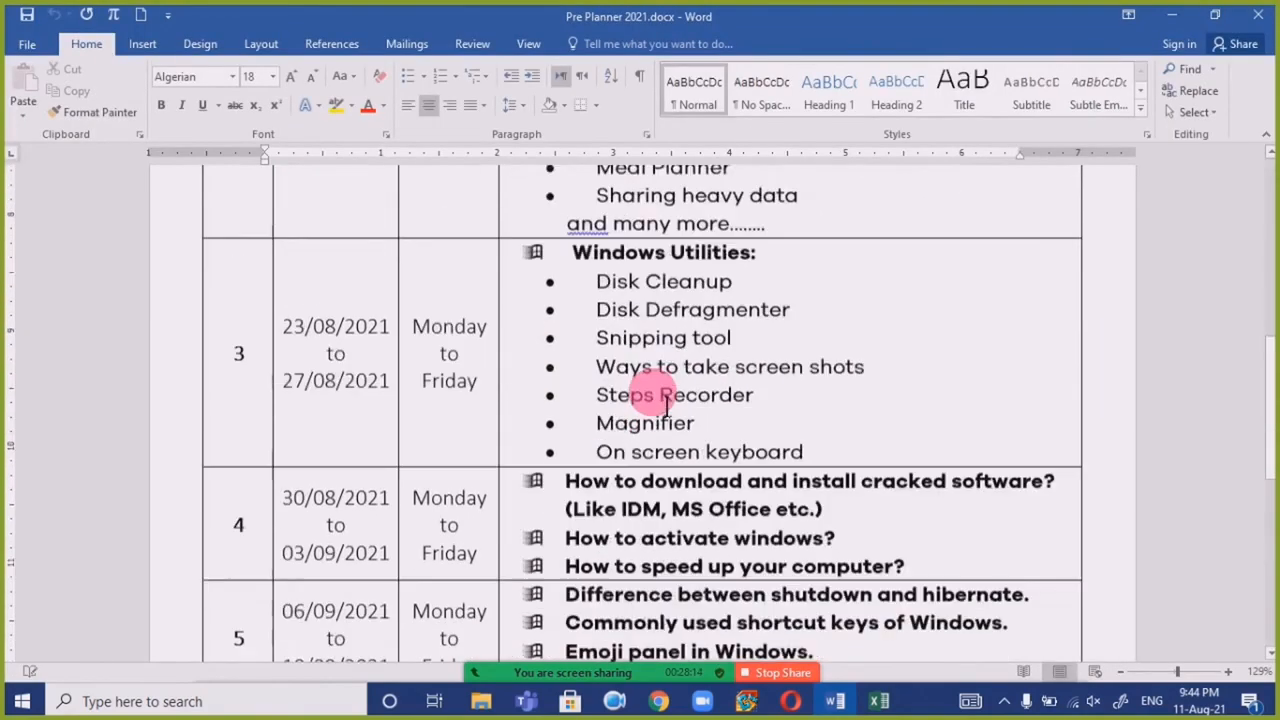
pyautogui.scroll(15, 667, 410)
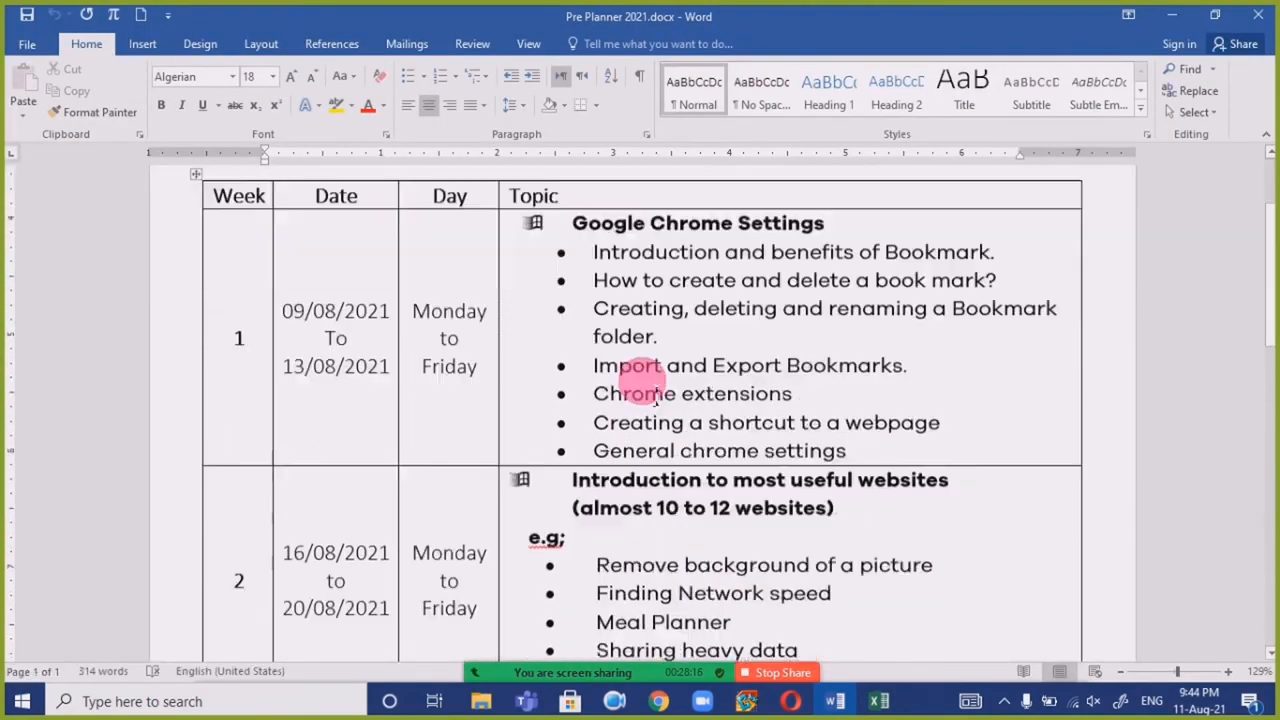
pyautogui.scroll(-3, 651, 393)
pyautogui.scroll(3, 645, 388)
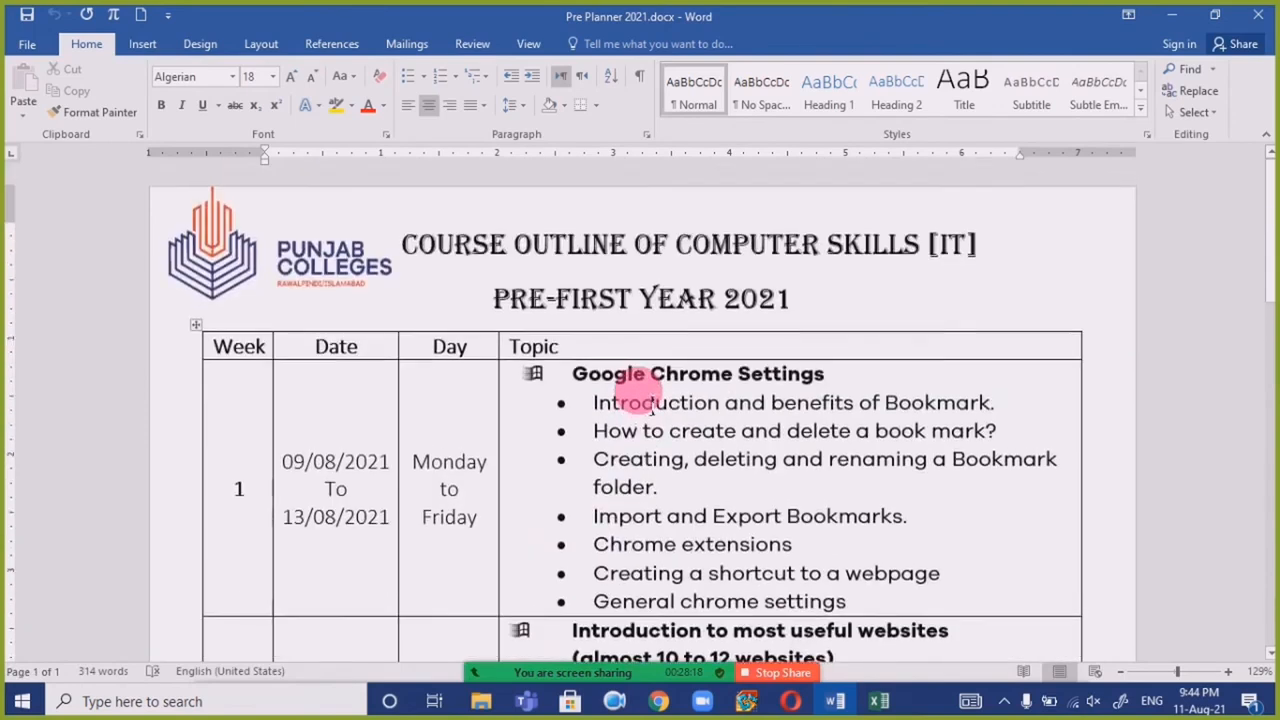
pyautogui.scroll(-3, 651, 400)
pyautogui.scroll(-15, 651, 400)
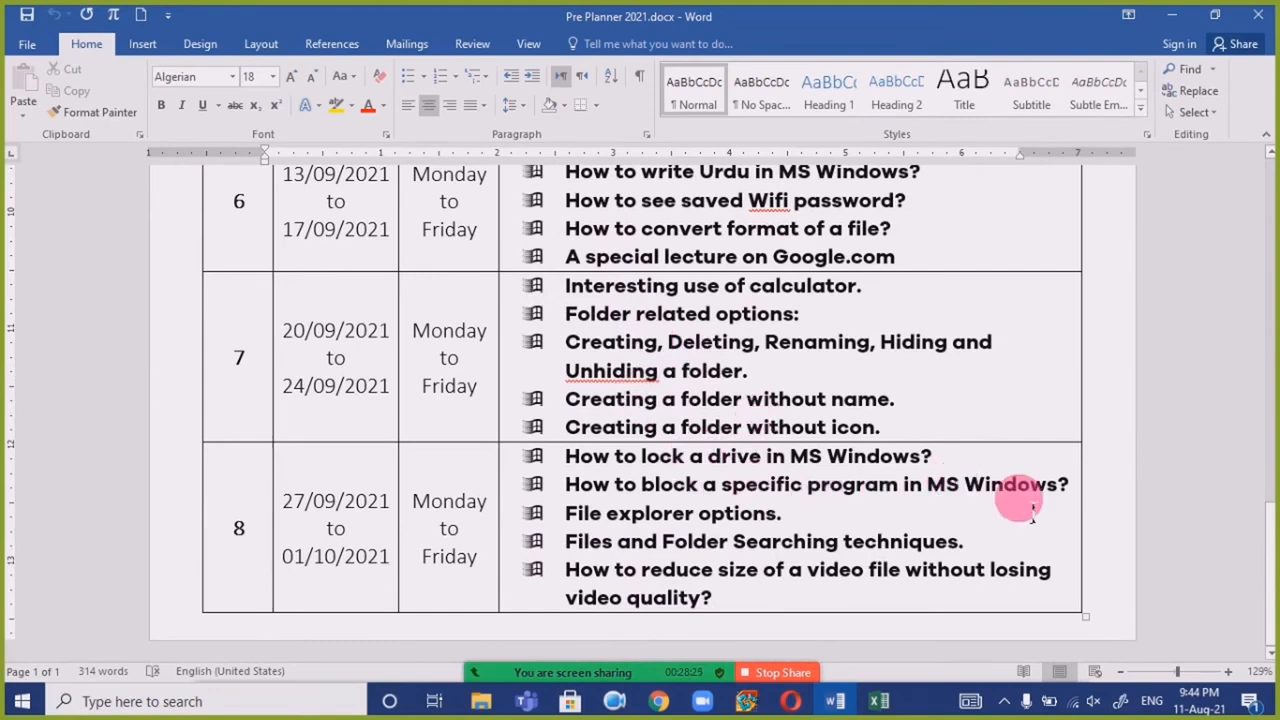
# Highlight the week 8 topic "How to block a specific program in MS Windows?" and review the outline back up to its title.
pyautogui.moveTo(1072, 478); pyautogui.dragTo(568, 492)
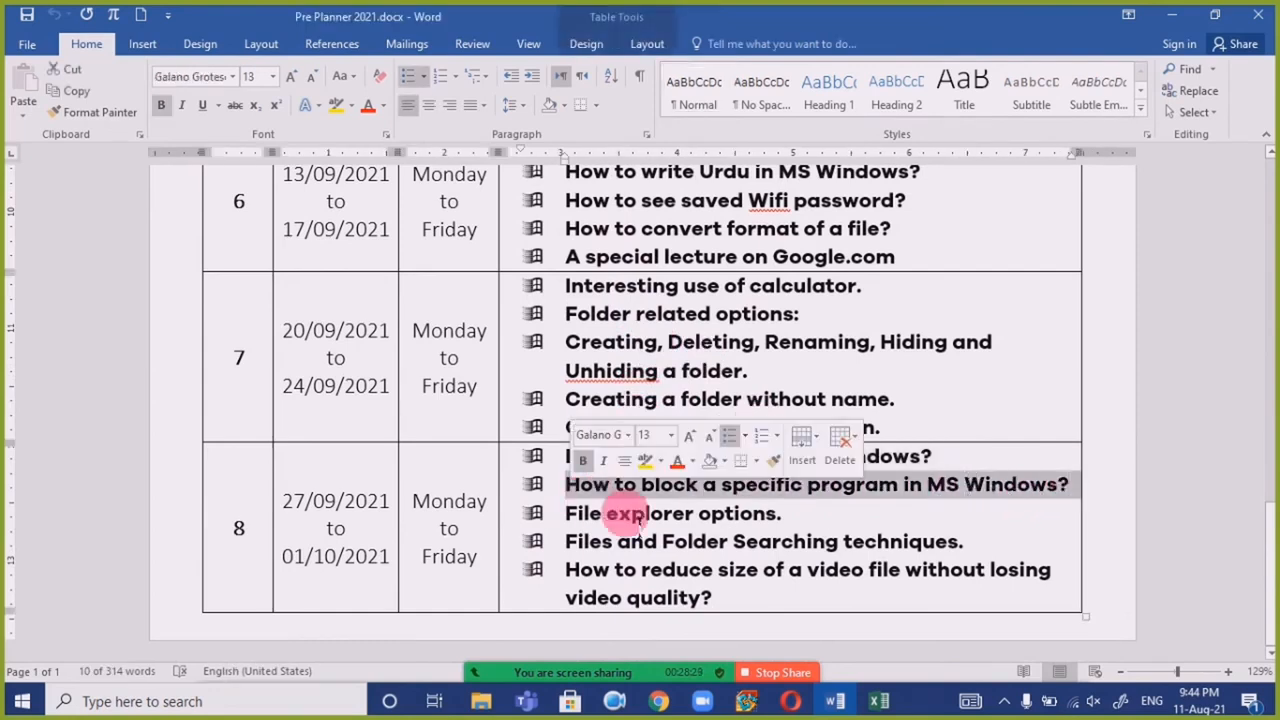
pyautogui.click(748, 541)
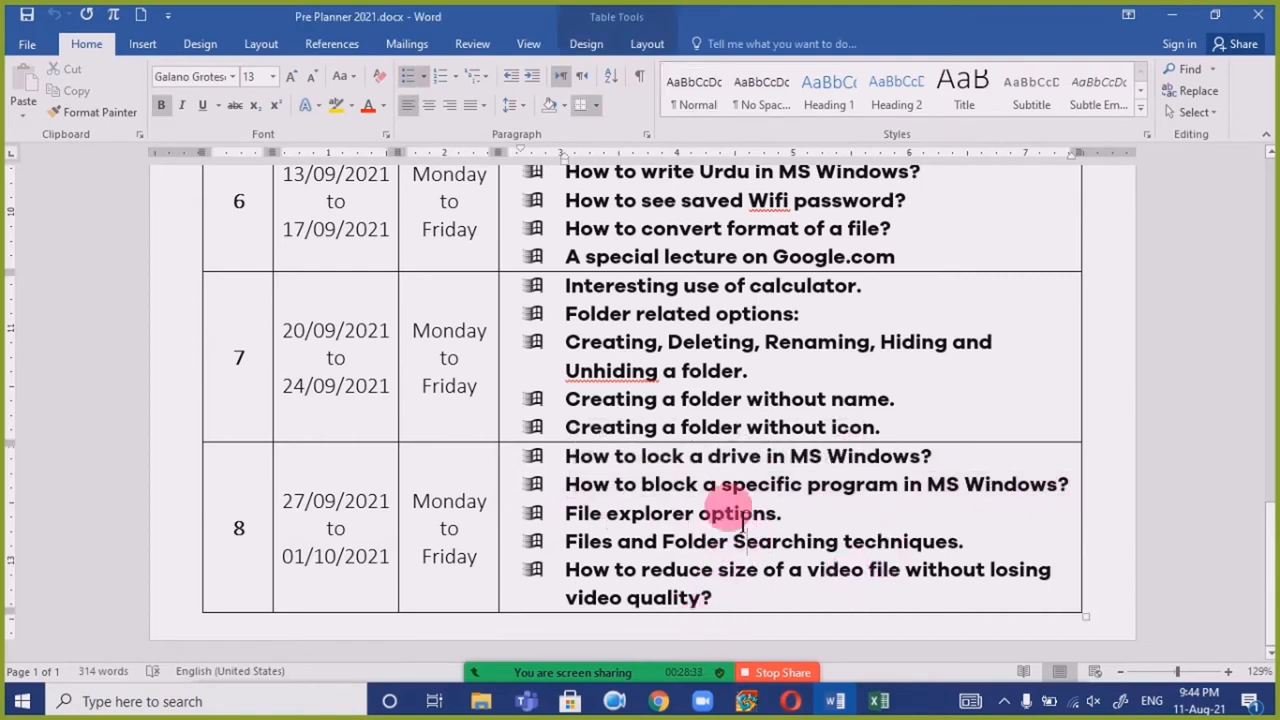
pyautogui.scroll(2, 565, 370)
pyautogui.scroll(-2, 571, 409)
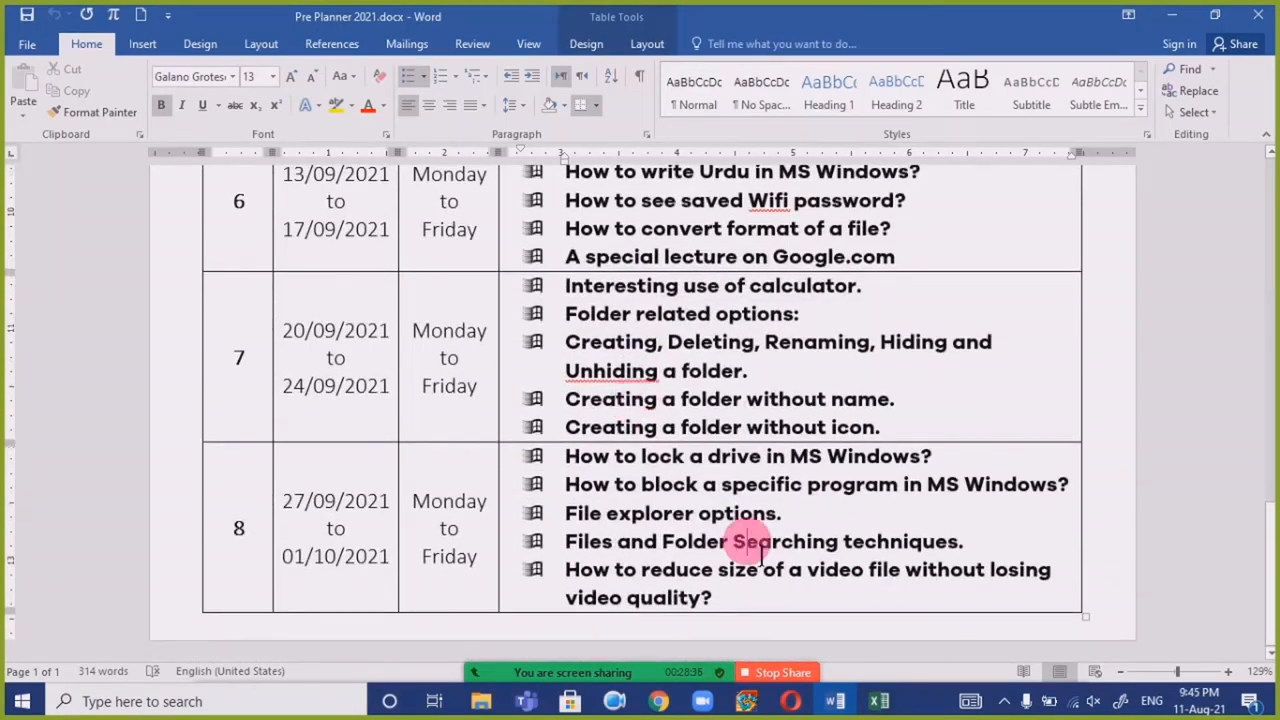
pyautogui.scroll(15, 815, 510)
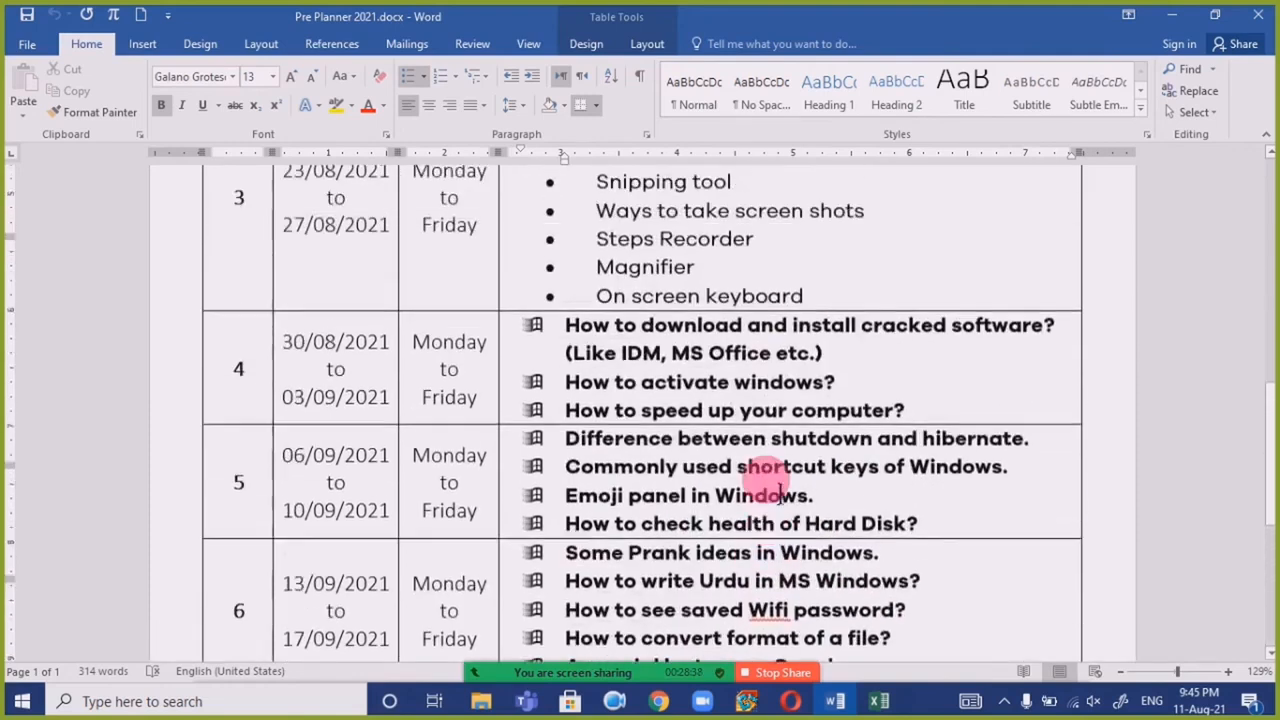
pyautogui.scroll(1, 779, 495)
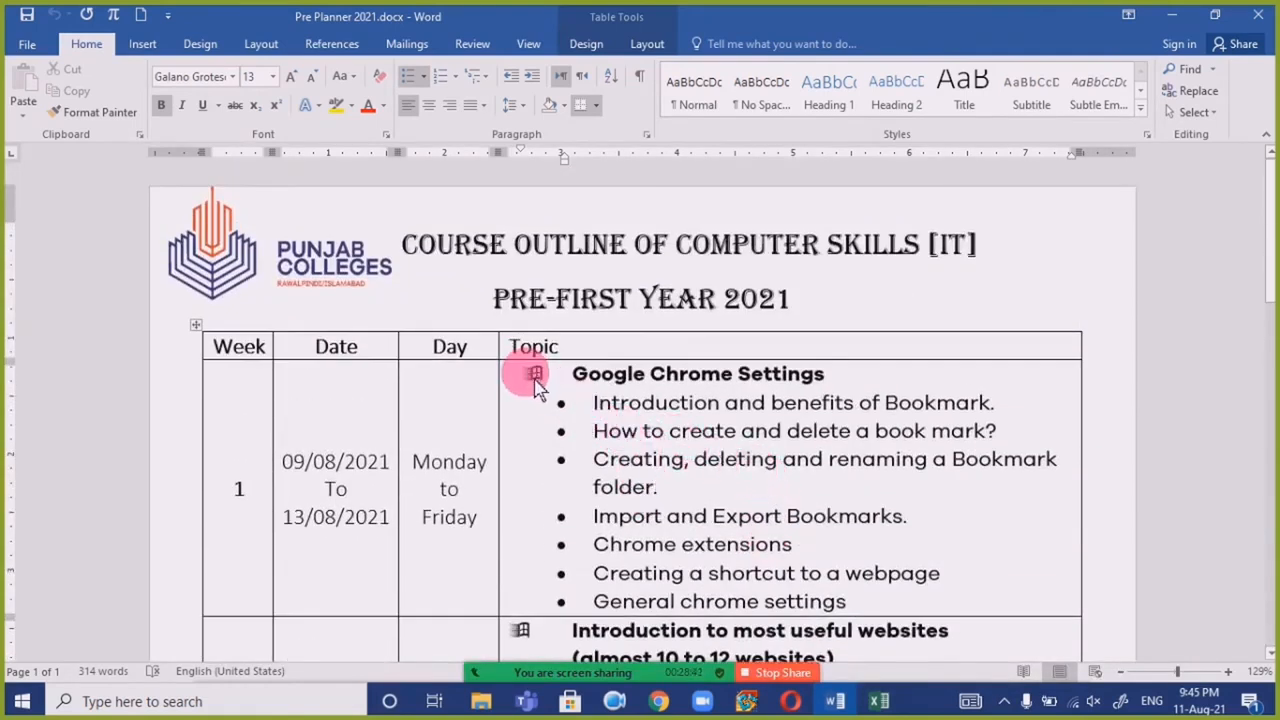
# Select the bullet items under Google Chrome Settings in week 1 and increase their hanging indent slightly with the ruler.
pyautogui.click(571, 374)
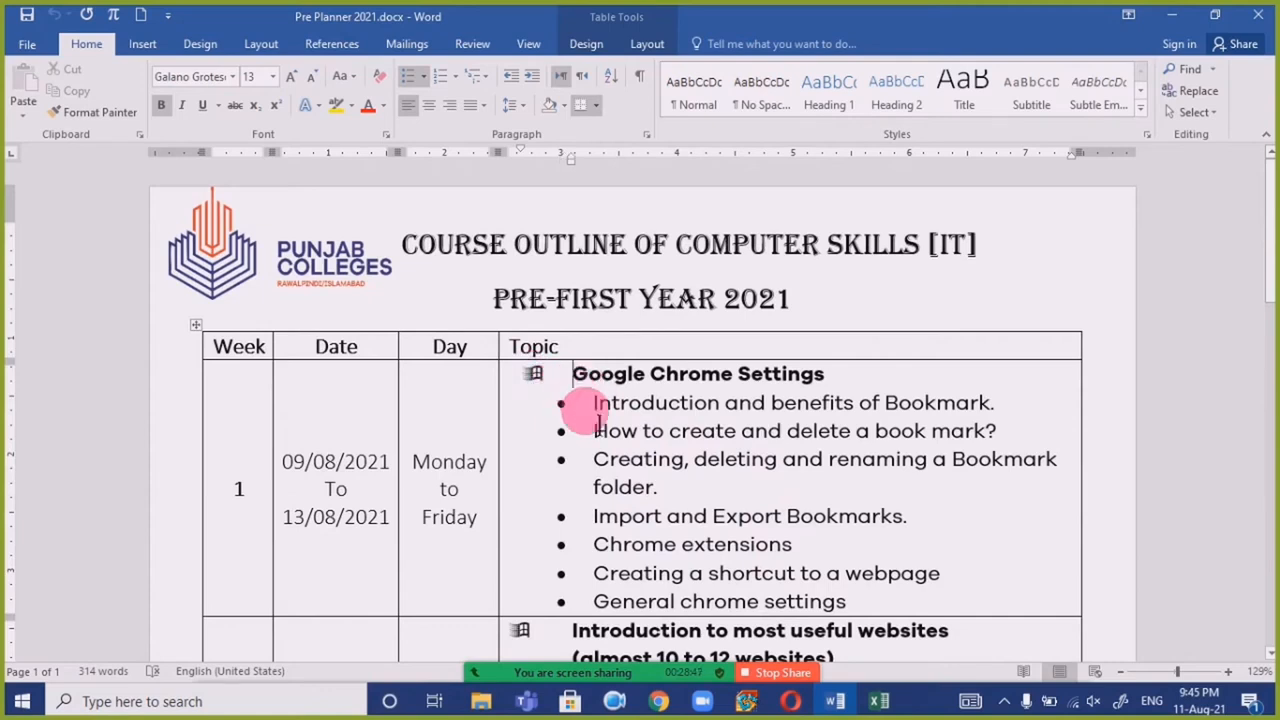
pyautogui.moveTo(606, 417); pyautogui.dragTo(1021, 607)
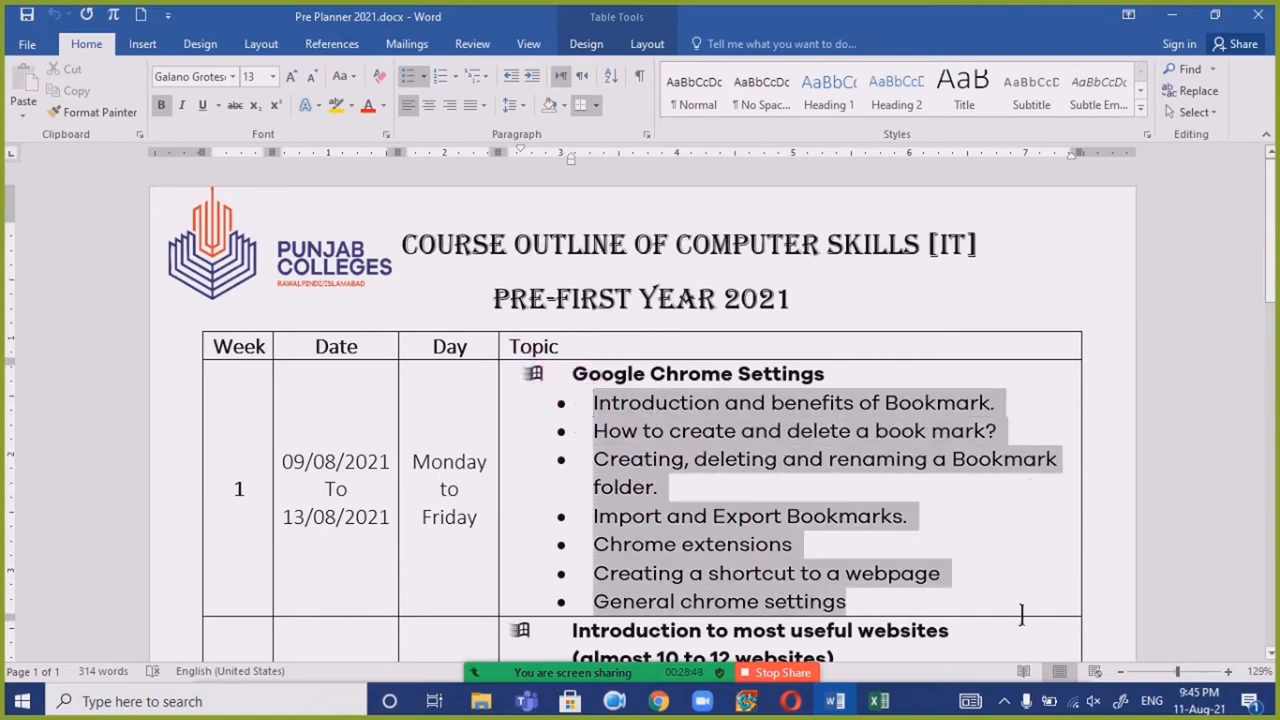
pyautogui.click(578, 408)
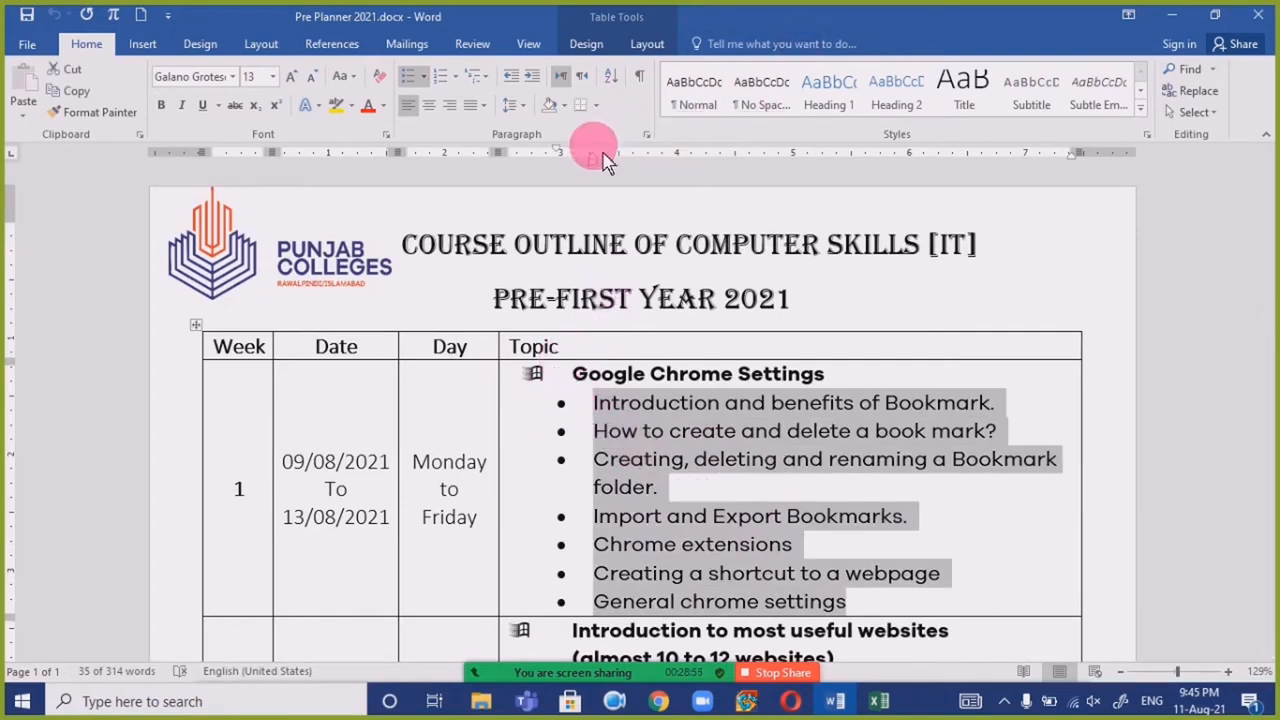
pyautogui.moveTo(604, 170)
pyautogui.mouseDown()
pyautogui.moveTo(593, 174)
pyautogui.moveTo(634, 177)
pyautogui.moveTo(609, 172)
pyautogui.mouseUp()
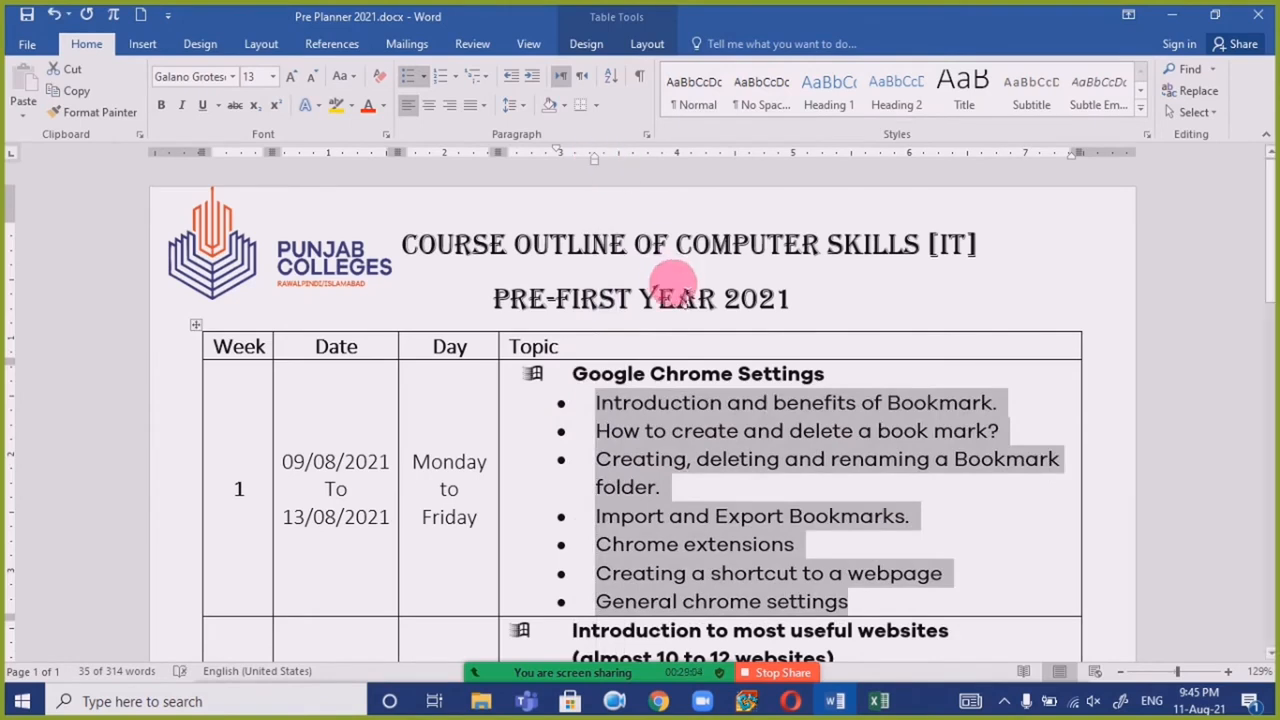
pyautogui.click(768, 474)
# Review the remaining weeks of the outline and close Pre Planner 2021.docx without saving the changes.
pyautogui.scroll(-15, 750, 405)
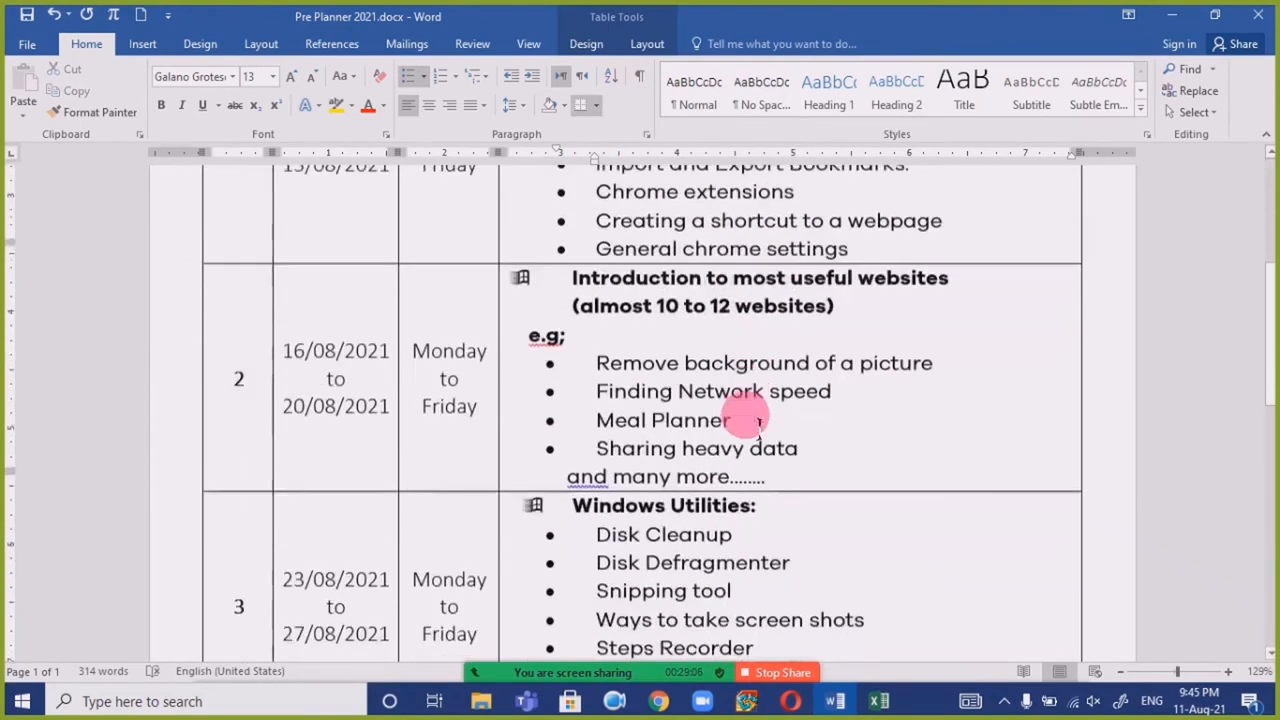
pyautogui.scroll(15, 714, 457)
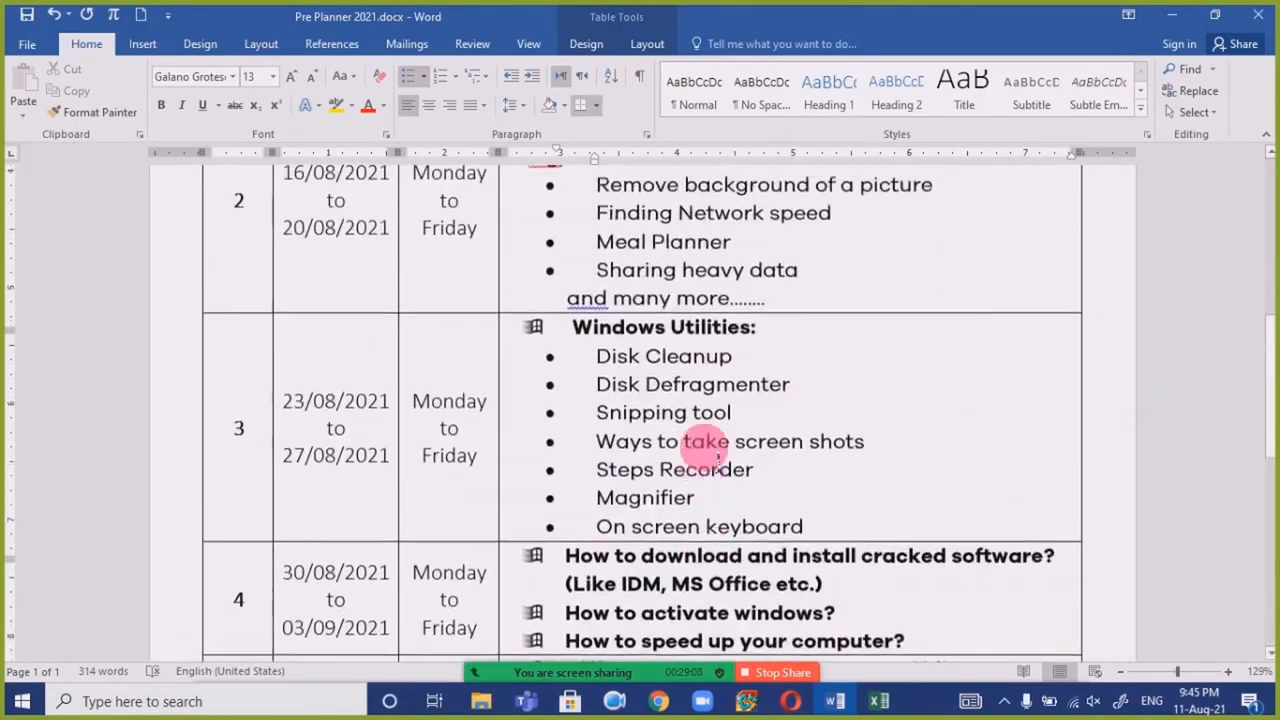
pyautogui.hotkey('alt', 'F4')
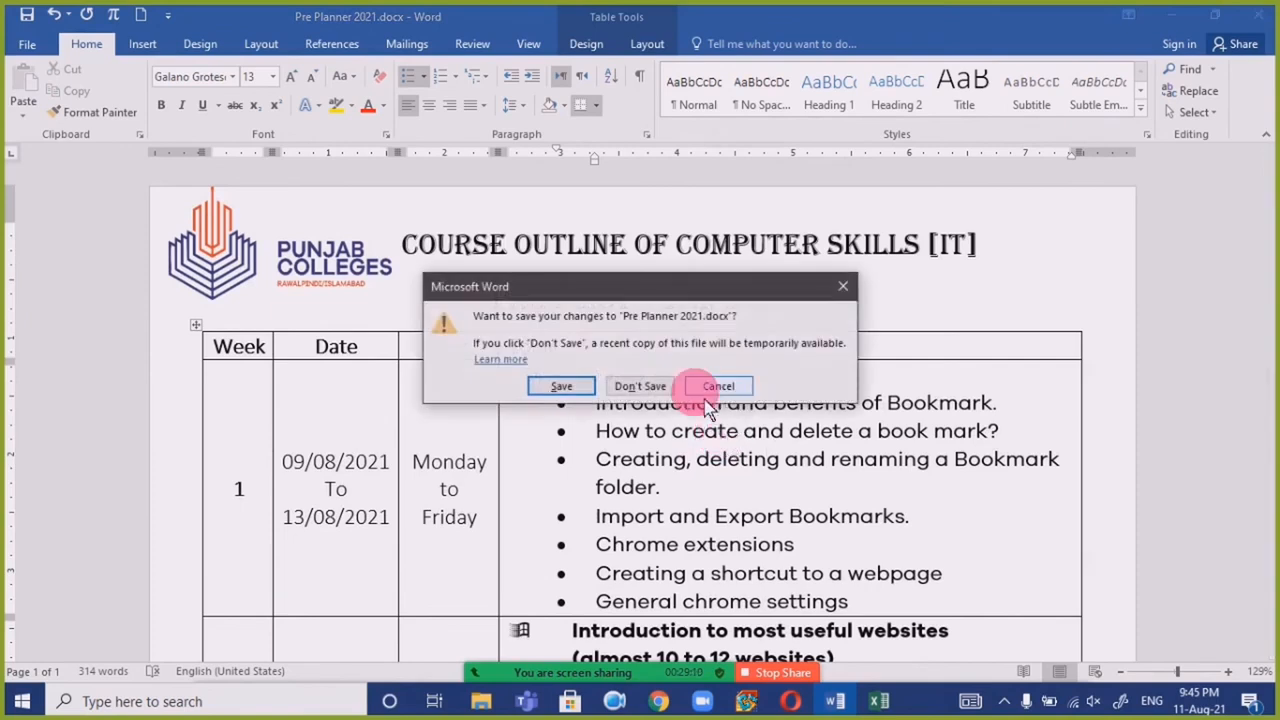
pyautogui.click(640, 386)
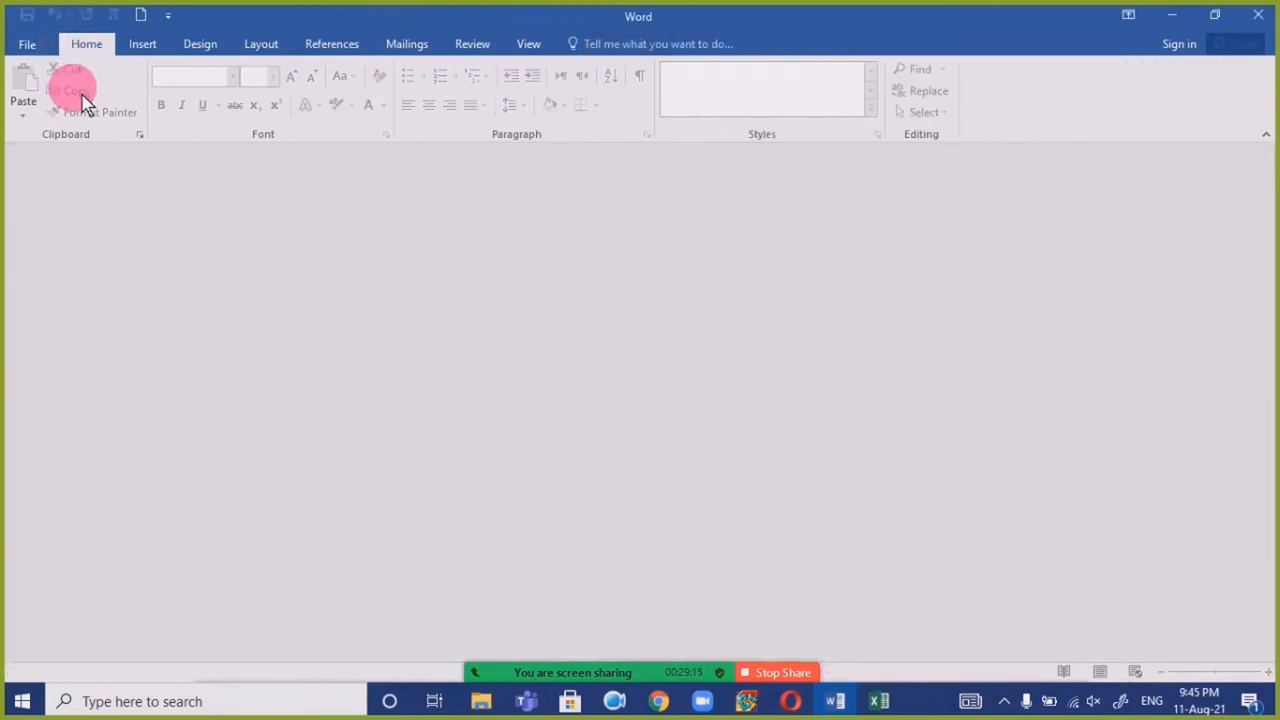
# Create a blank document, close it and create another blank document.
pyautogui.hotkey('ctrl', 'n')
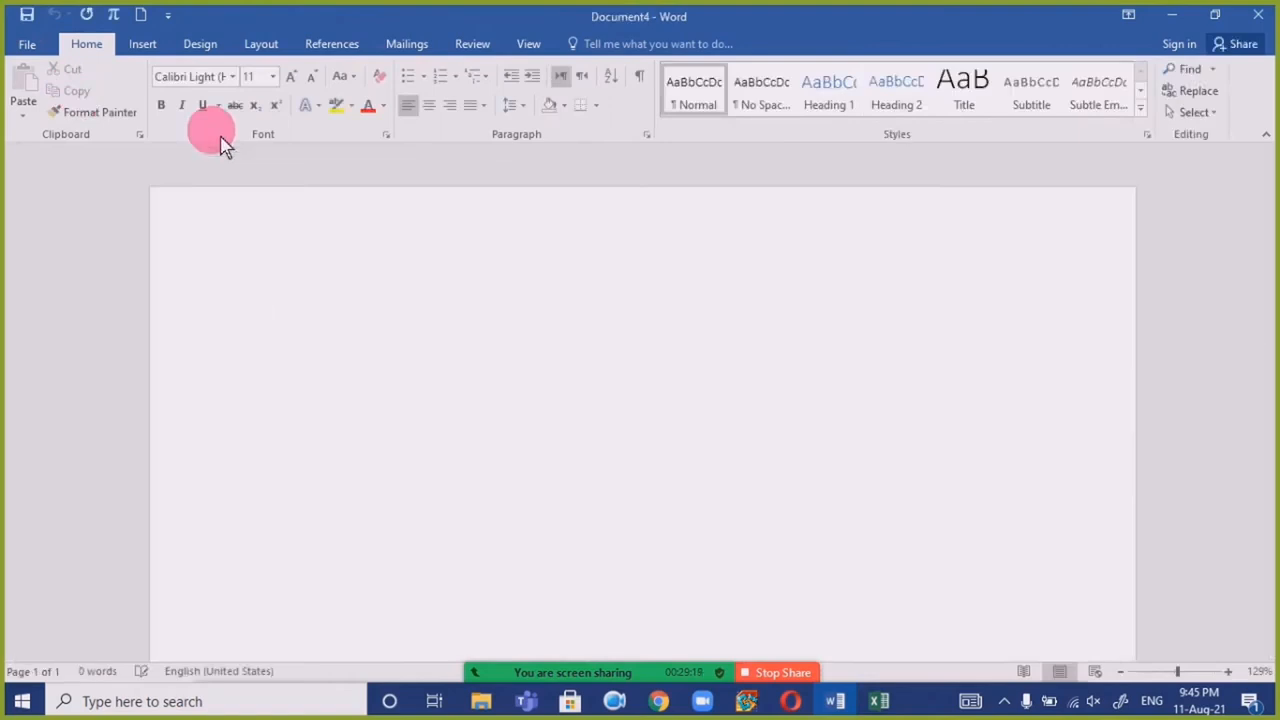
pyautogui.hotkey('ctrl', 'w')
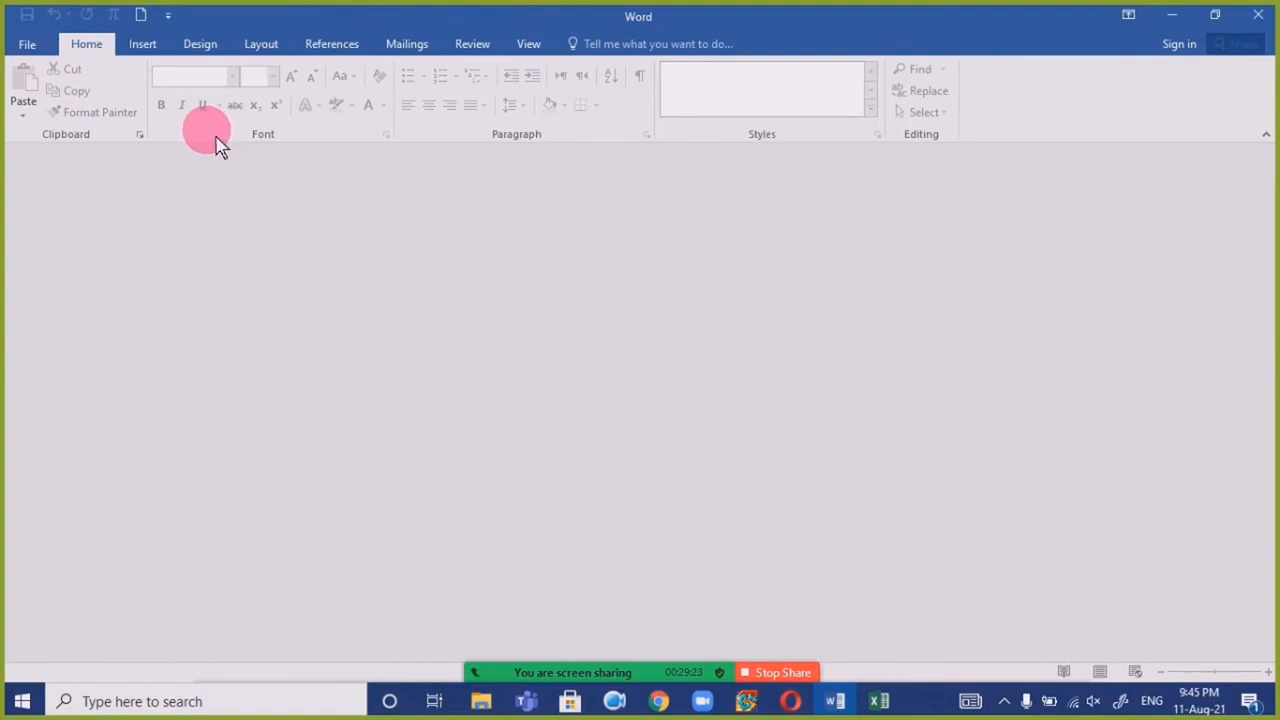
pyautogui.hotkey('ctrl', 'n')
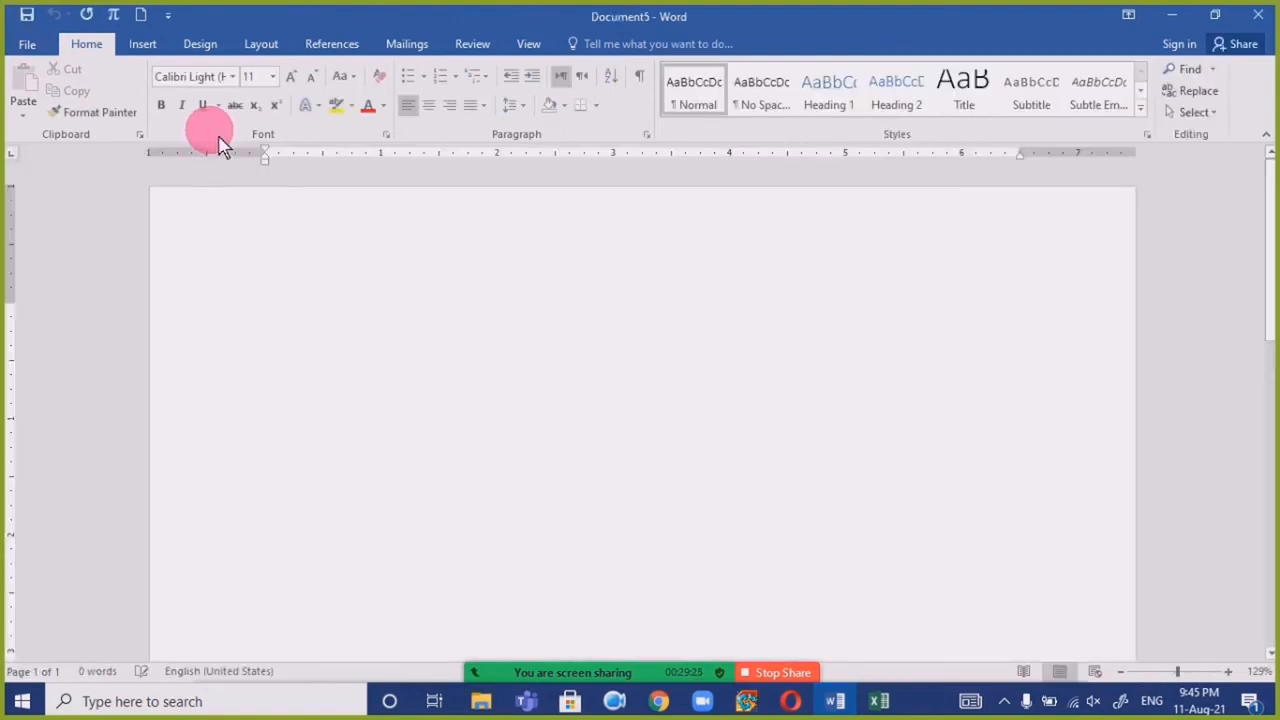
# Show the page for opening files twice, returning to the blank document each time.
pyautogui.hotkey('ctrl', 'o')
pyautogui.press('Escape')
pyautogui.hotkey('ctrl', 'o')
pyautogui.press('Escape')
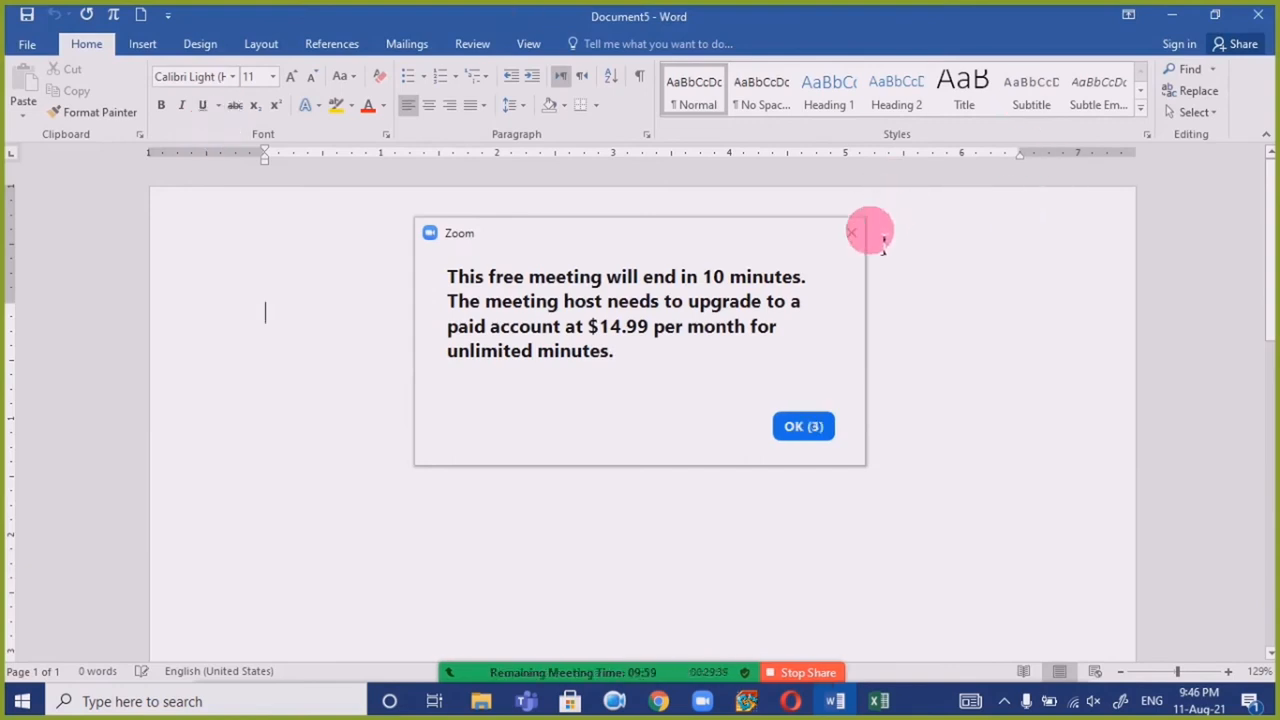
# Dismiss the meeting notice, start Word from the desktop with a blank document, and reduce the page's top margin using the vertical ruler.
pyautogui.click(849, 236)
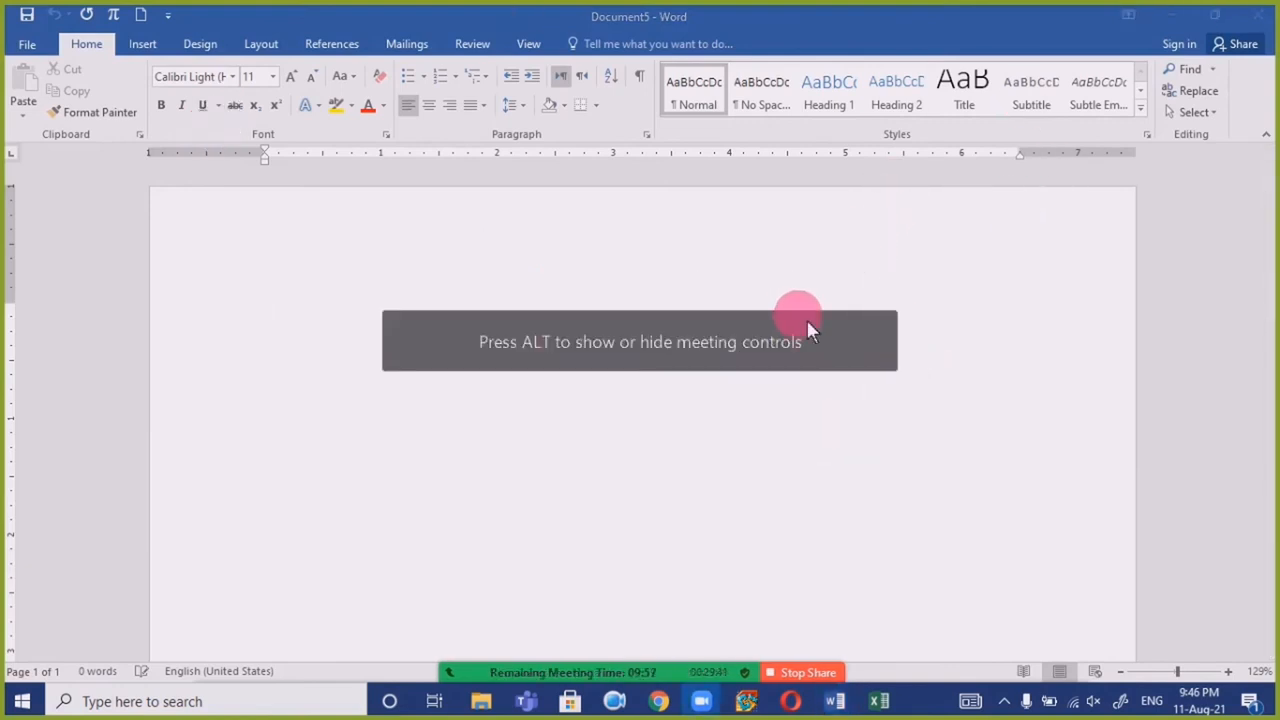
pyautogui.press('super+d')
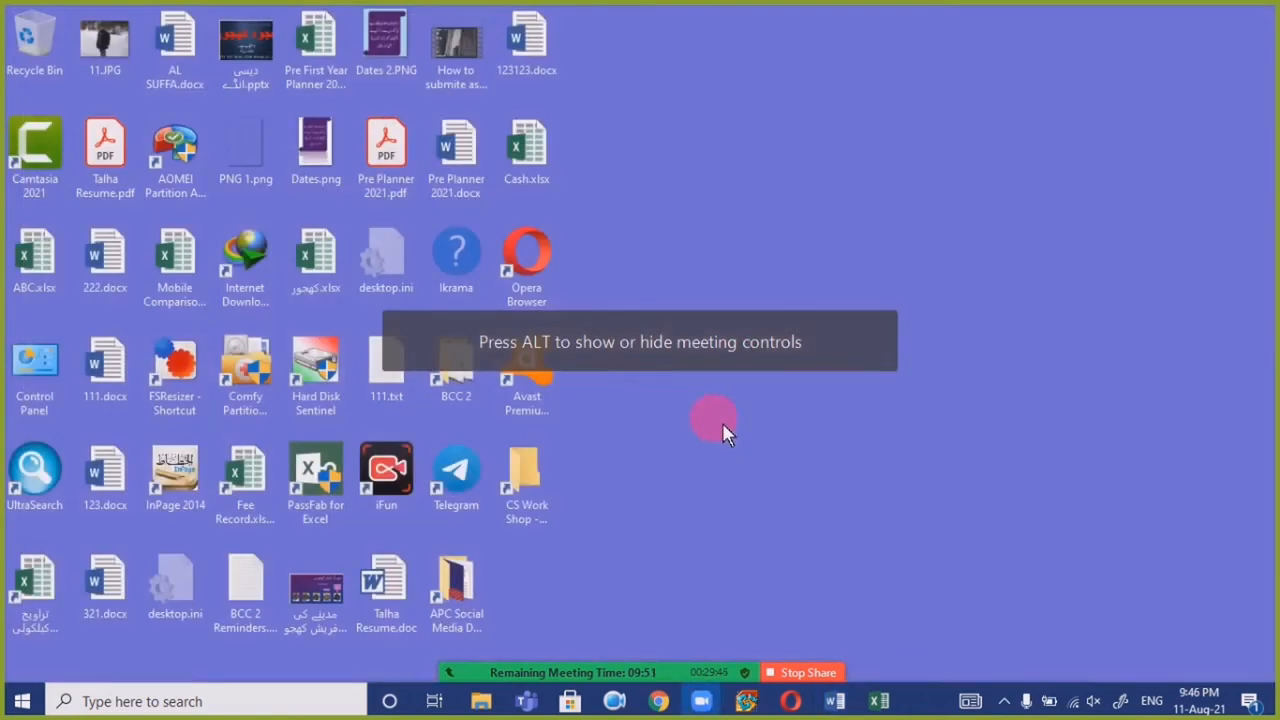
pyautogui.click(832, 703)
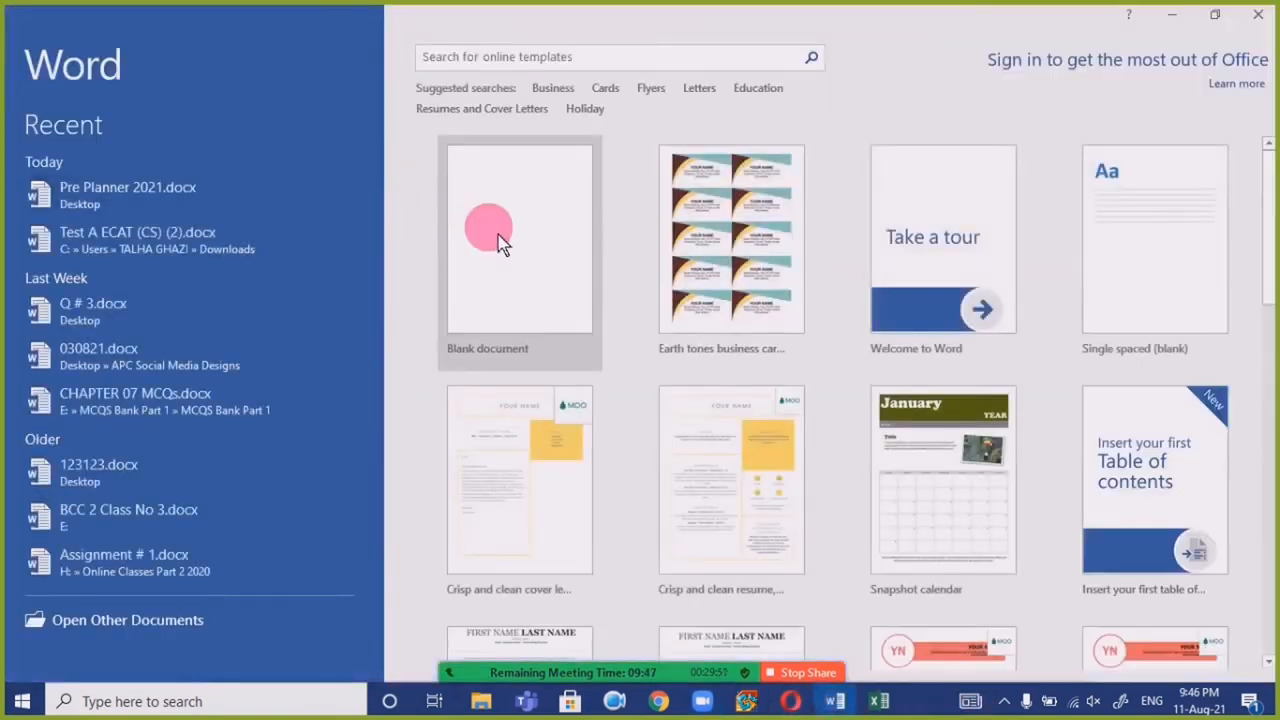
pyautogui.click(512, 244)
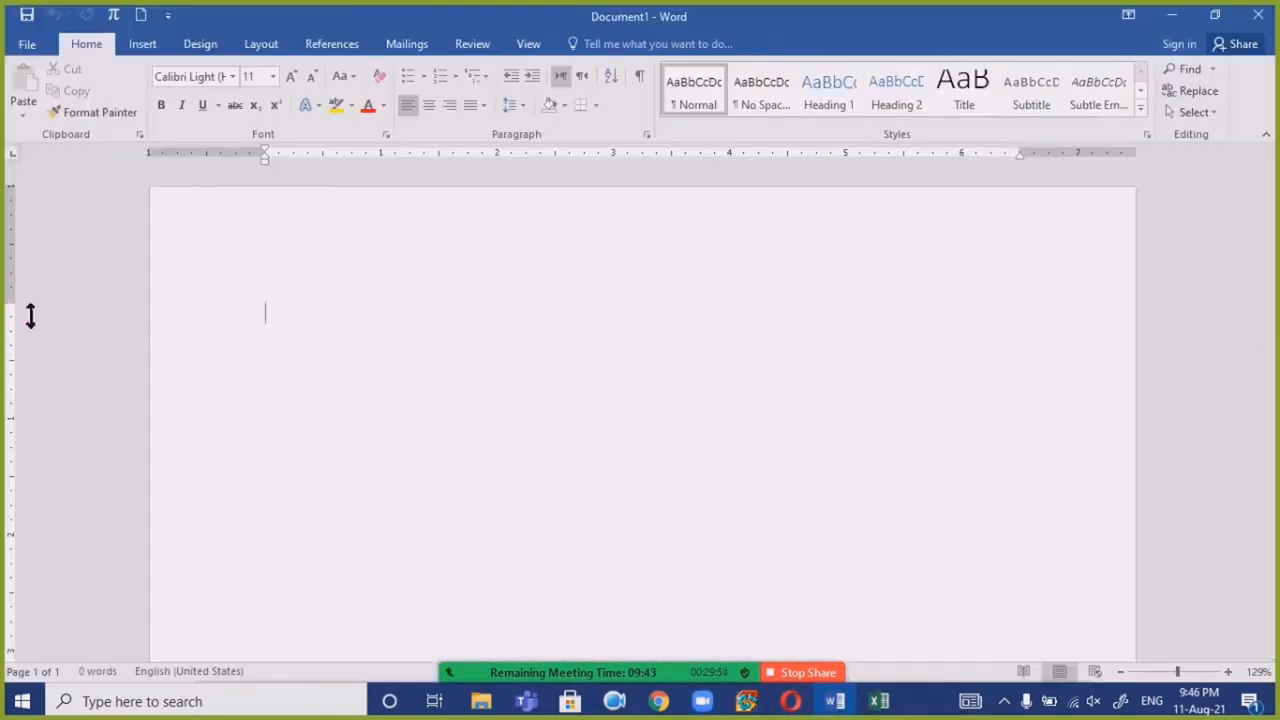
pyautogui.moveTo(30, 315); pyautogui.dragTo(28, 256)
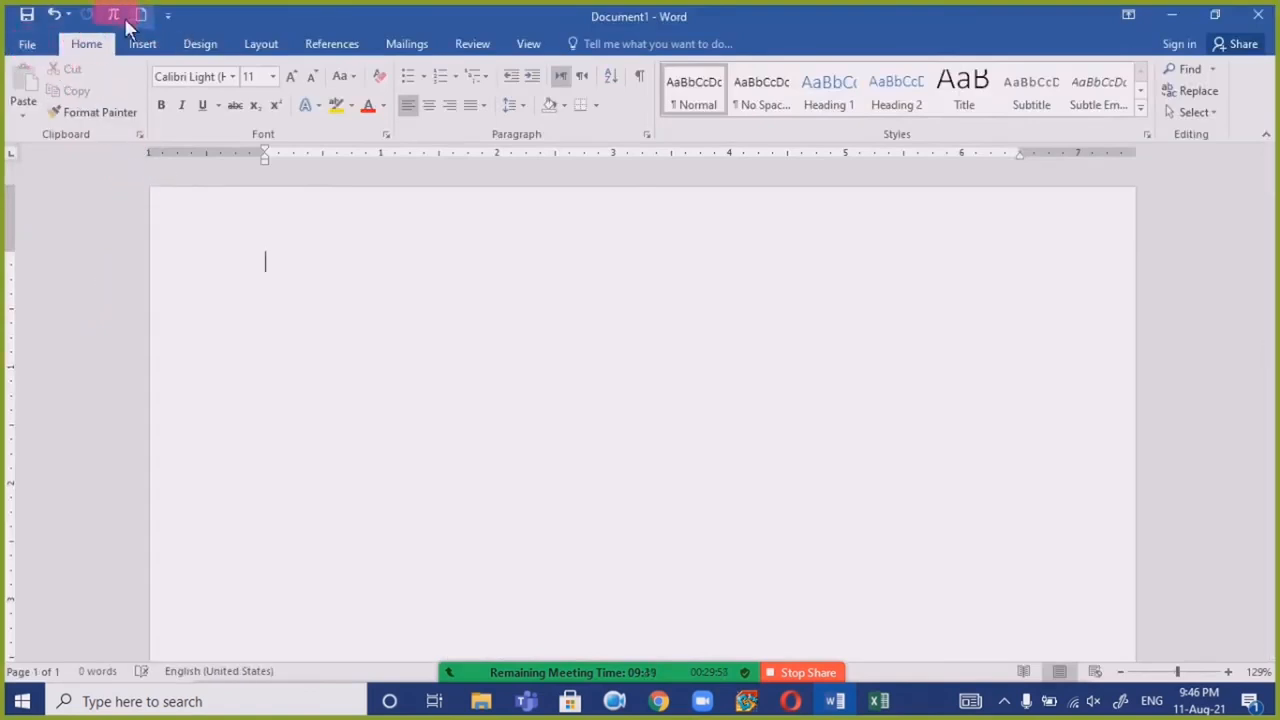
# Review the Quick Access Toolbar's command choices and remove Save from the toolbar.
pyautogui.click(168, 15)
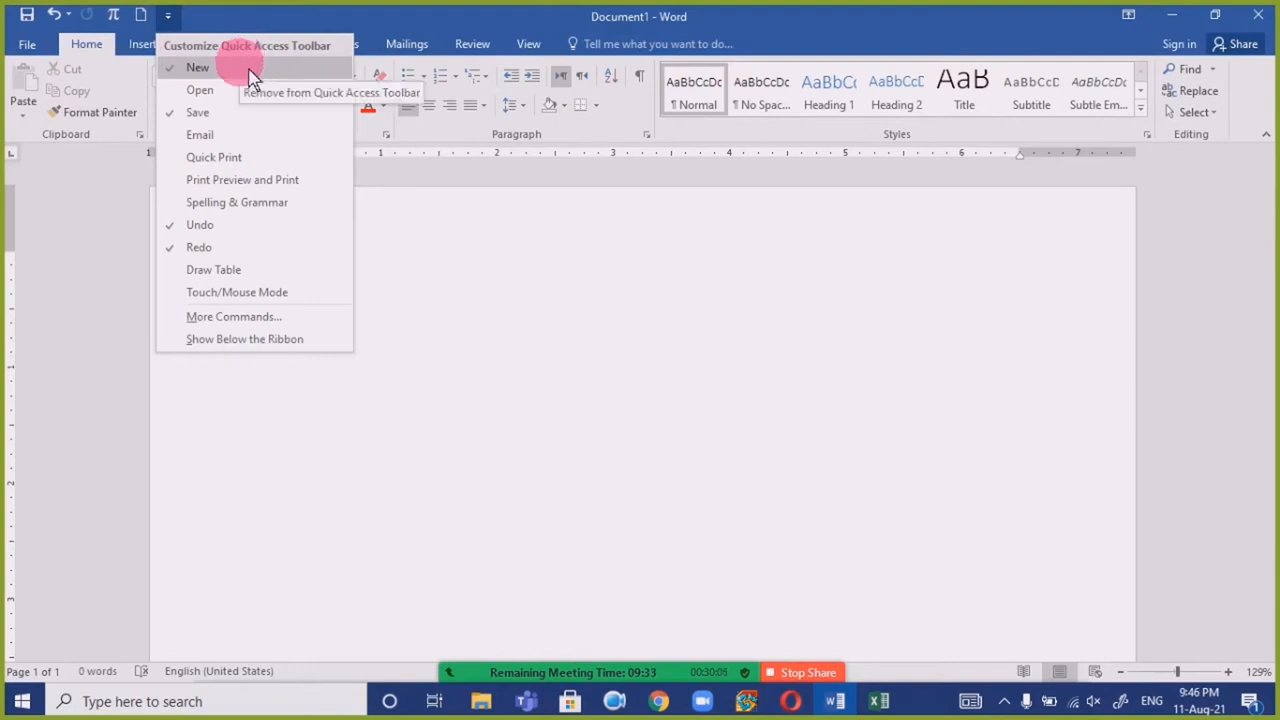
pyautogui.click(651, 466)
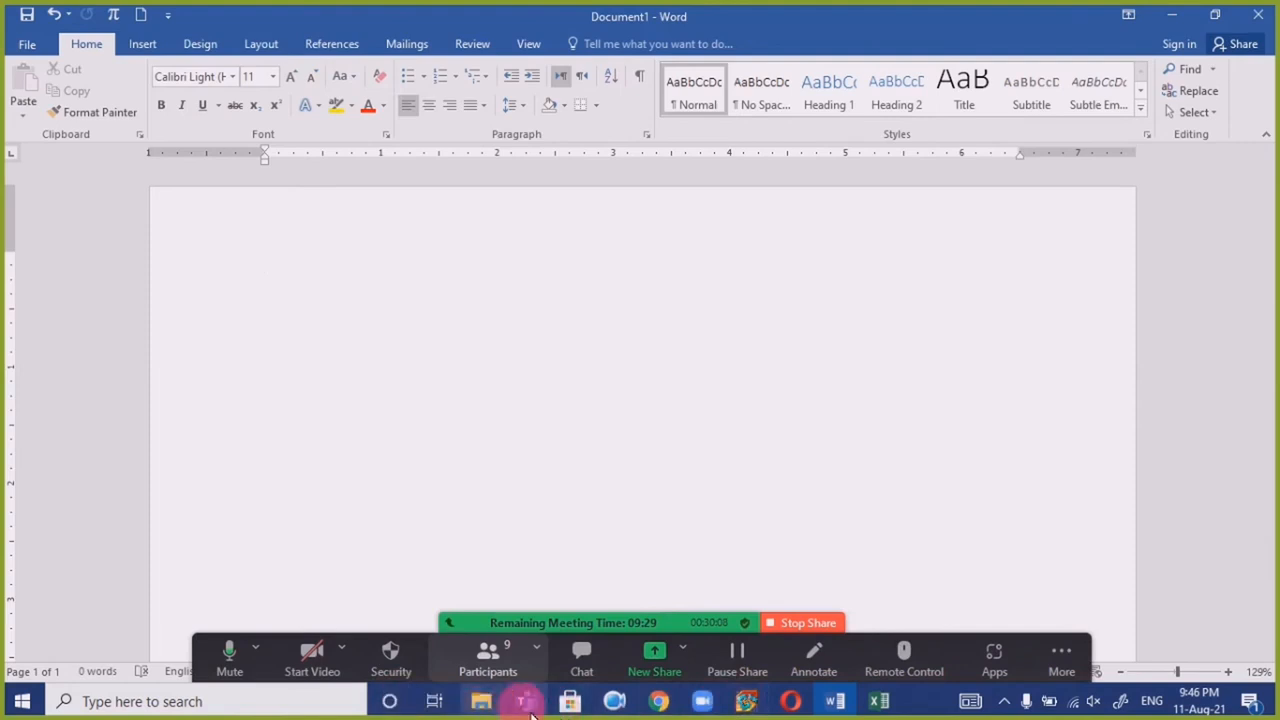
pyautogui.click(167, 15)
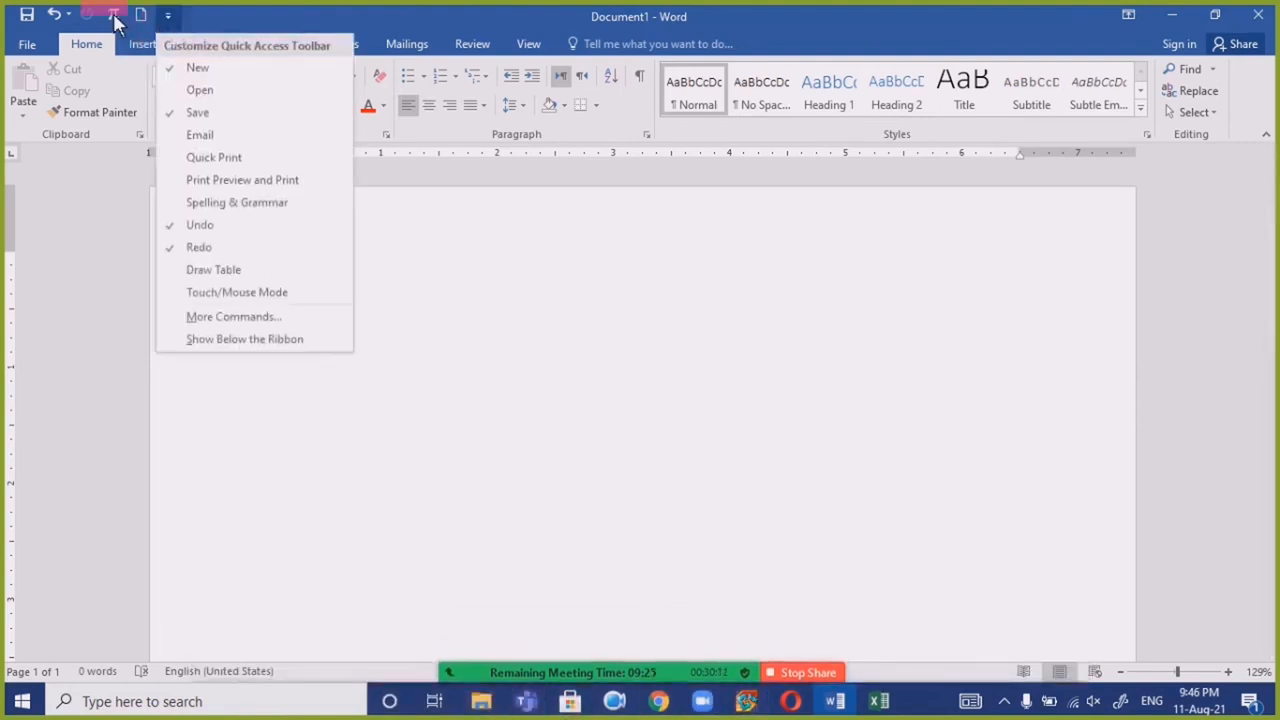
pyautogui.click(301, 40)
pyautogui.click(167, 15)
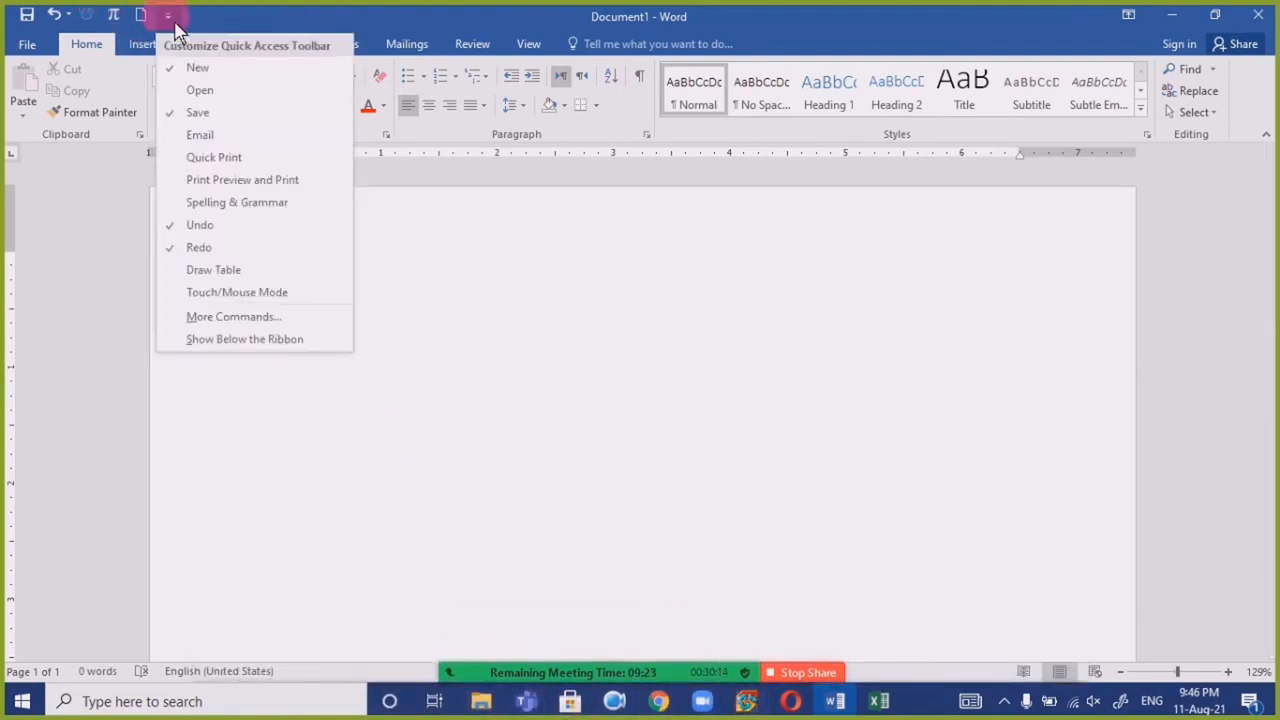
pyautogui.click(232, 116)
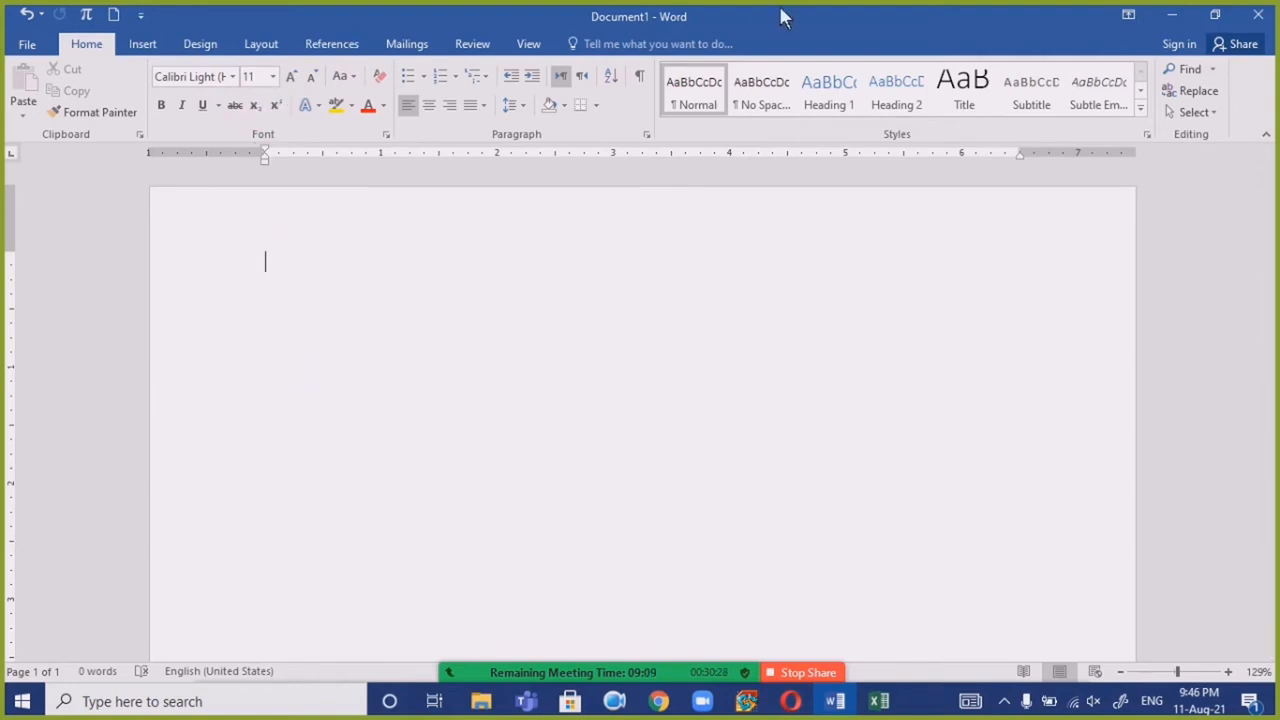
# Show the document's Info page with the file commands and return to the blank document.
pyautogui.click(28, 46)
pyautogui.click(72, 152)
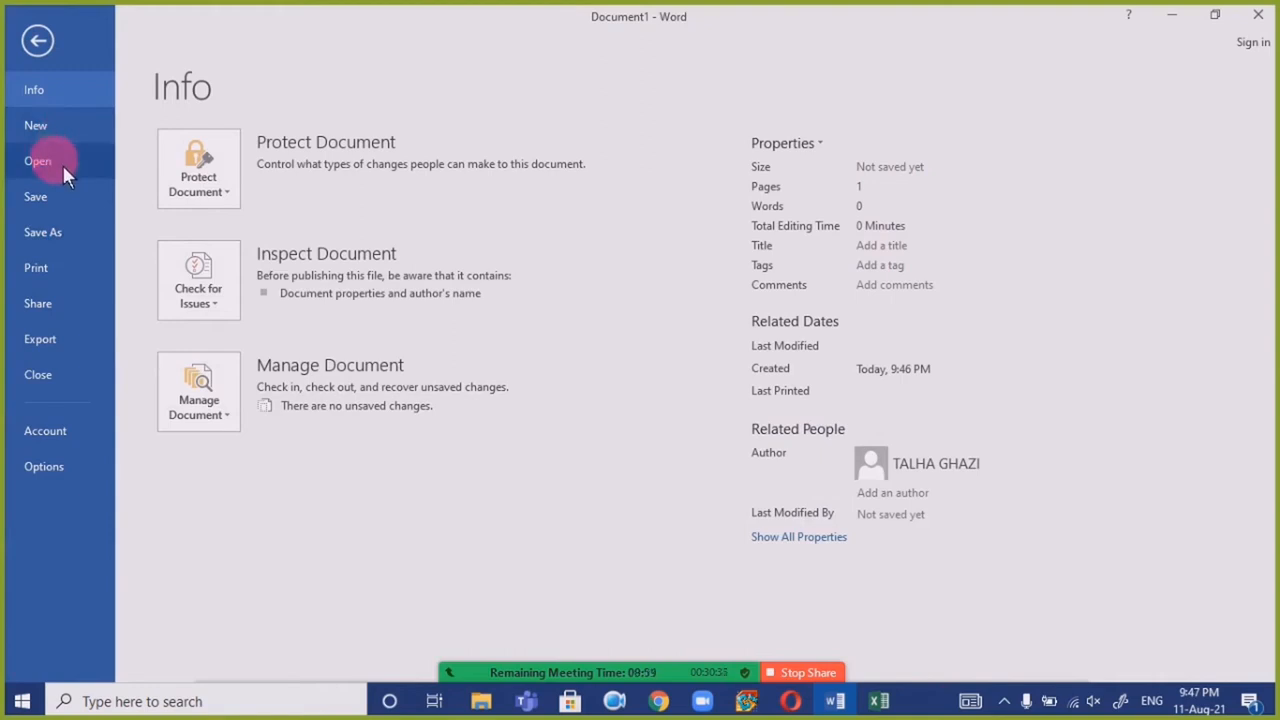
pyautogui.press('Escape')
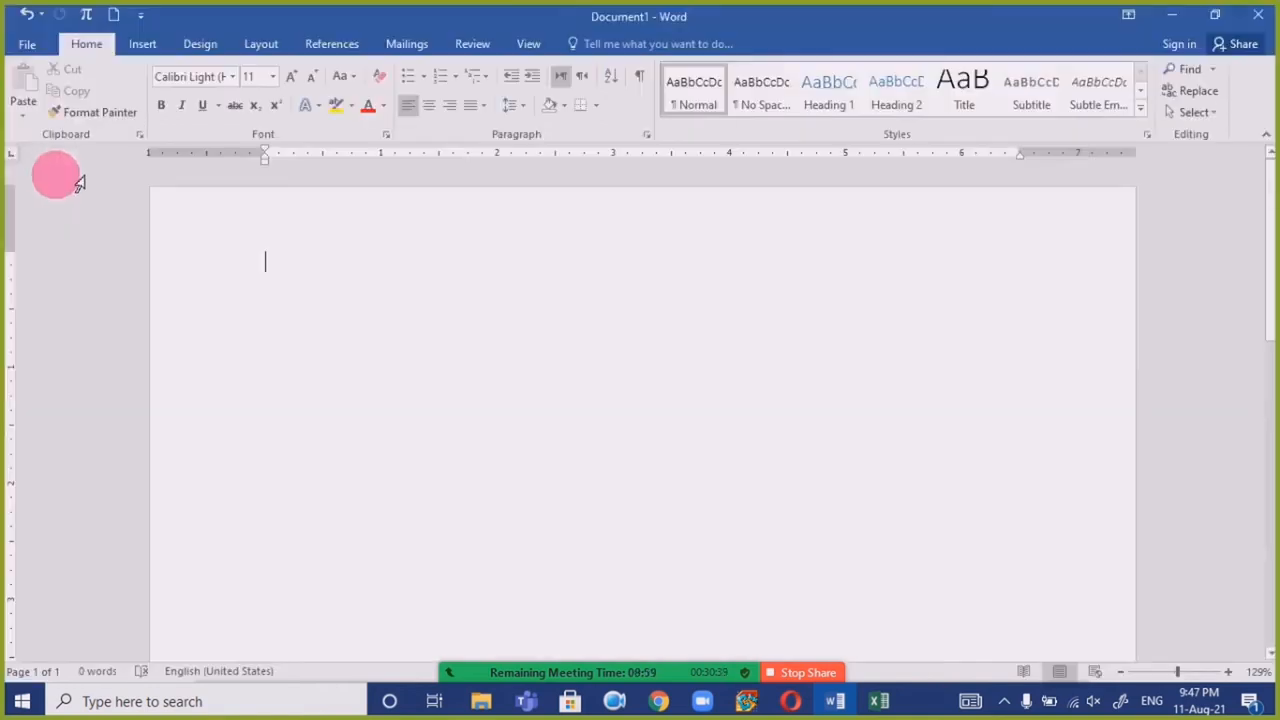
# Move the Quick Access Toolbar below the ribbon and return it above the ribbon.
pyautogui.click(145, 15)
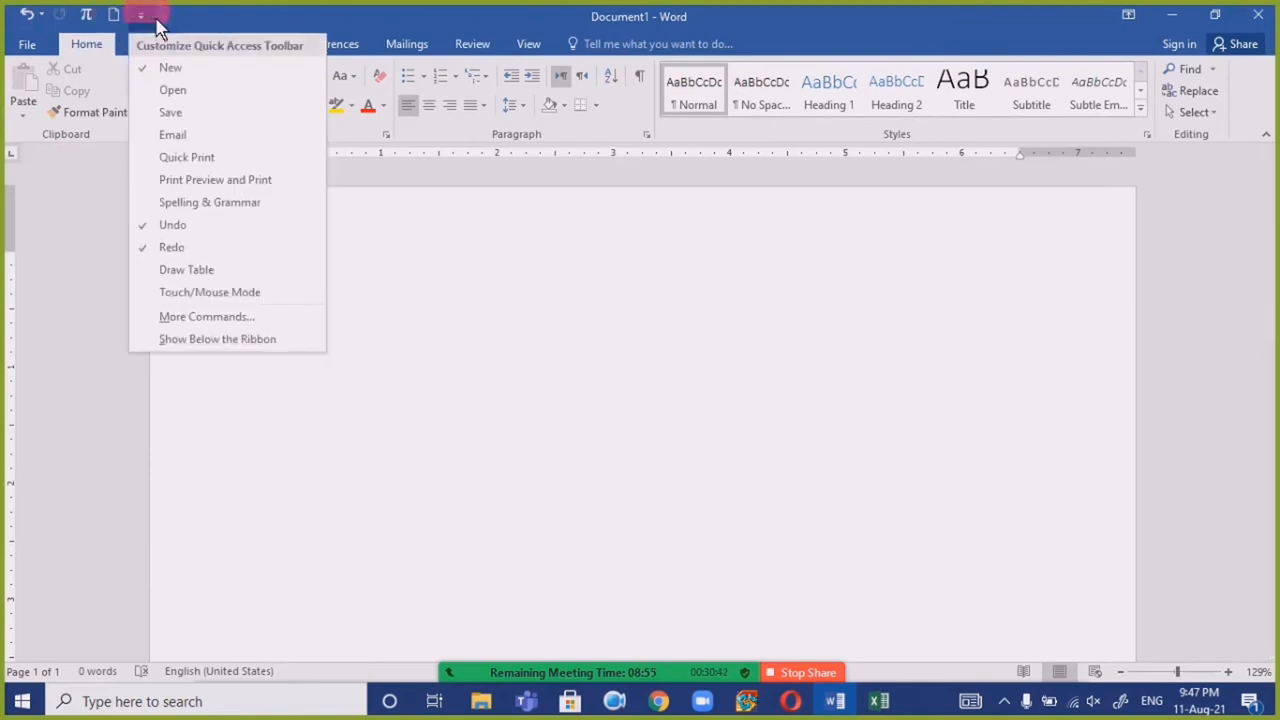
pyautogui.click(228, 340)
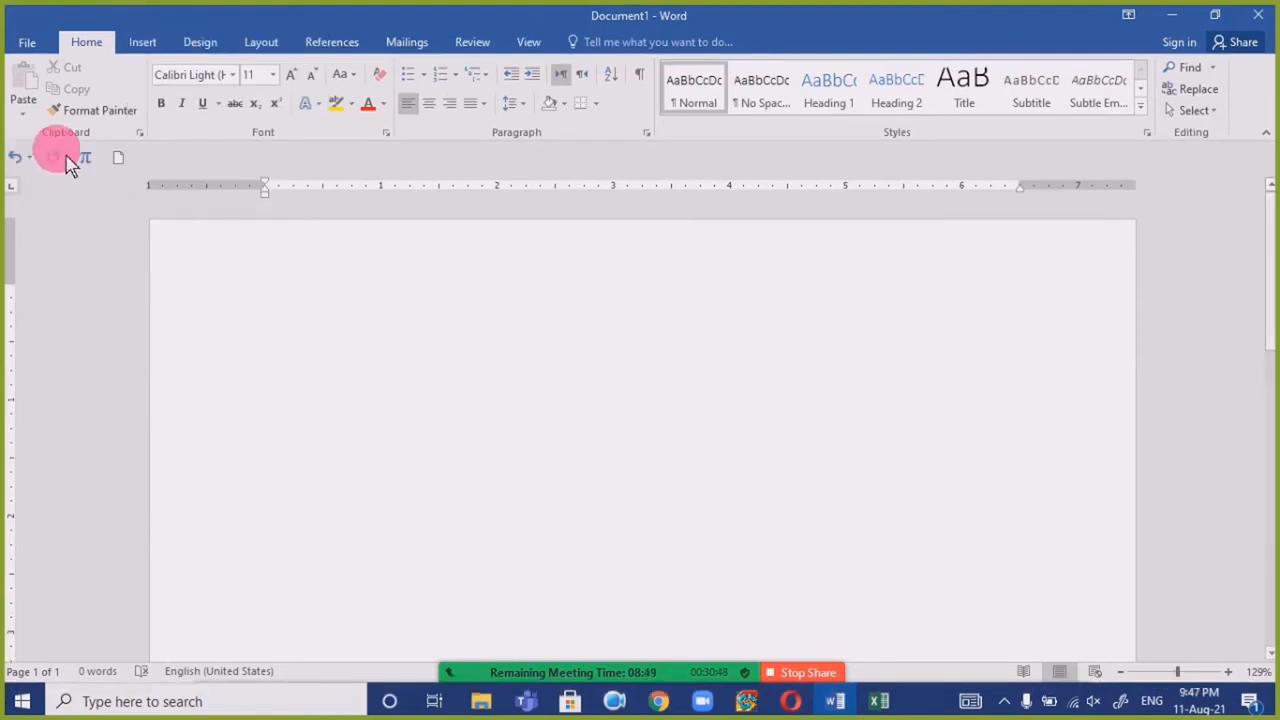
pyautogui.click(145, 158)
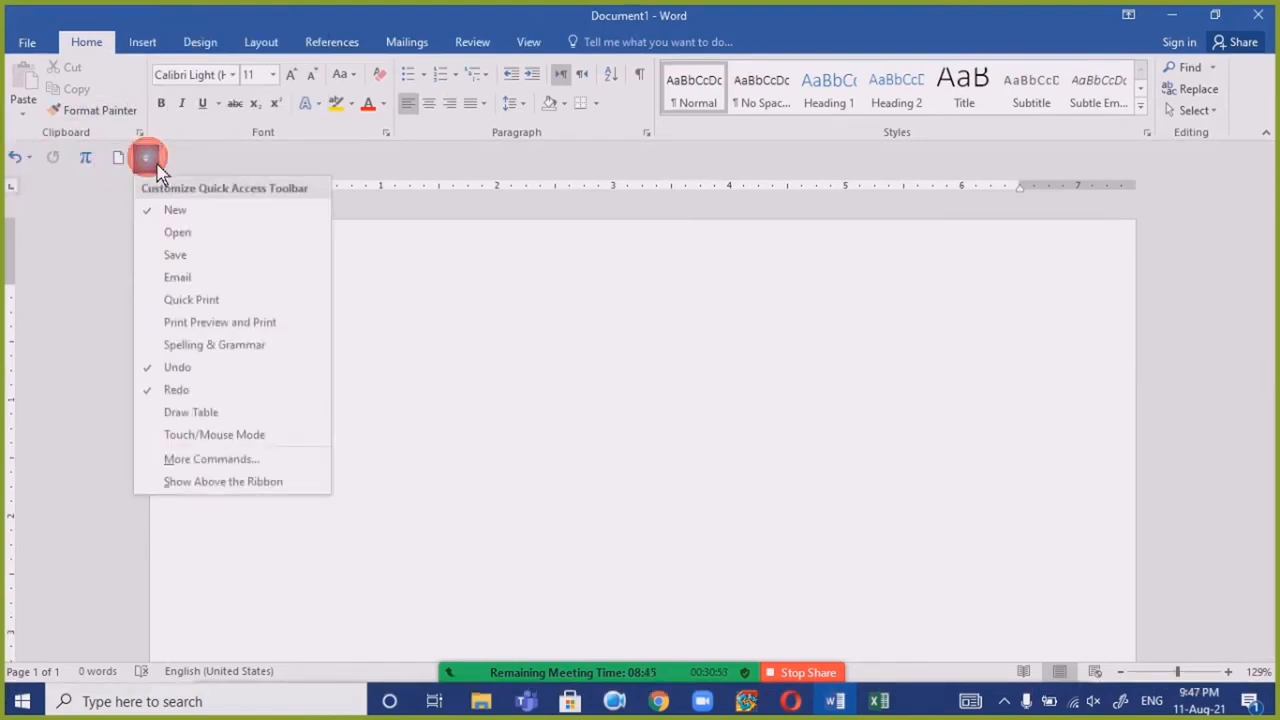
pyautogui.click(222, 481)
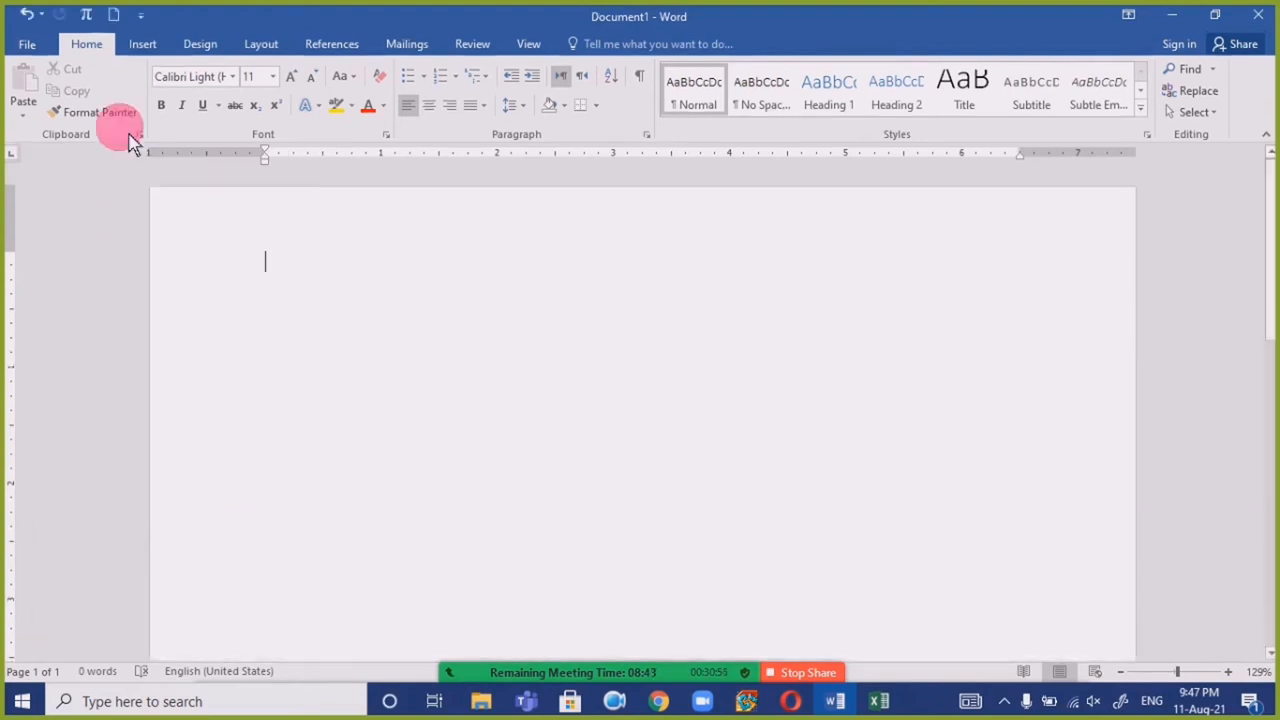
# Open the full Quick Access Toolbar customization options and browse the commands belonging to the Home Tab.
pyautogui.click(140, 15)
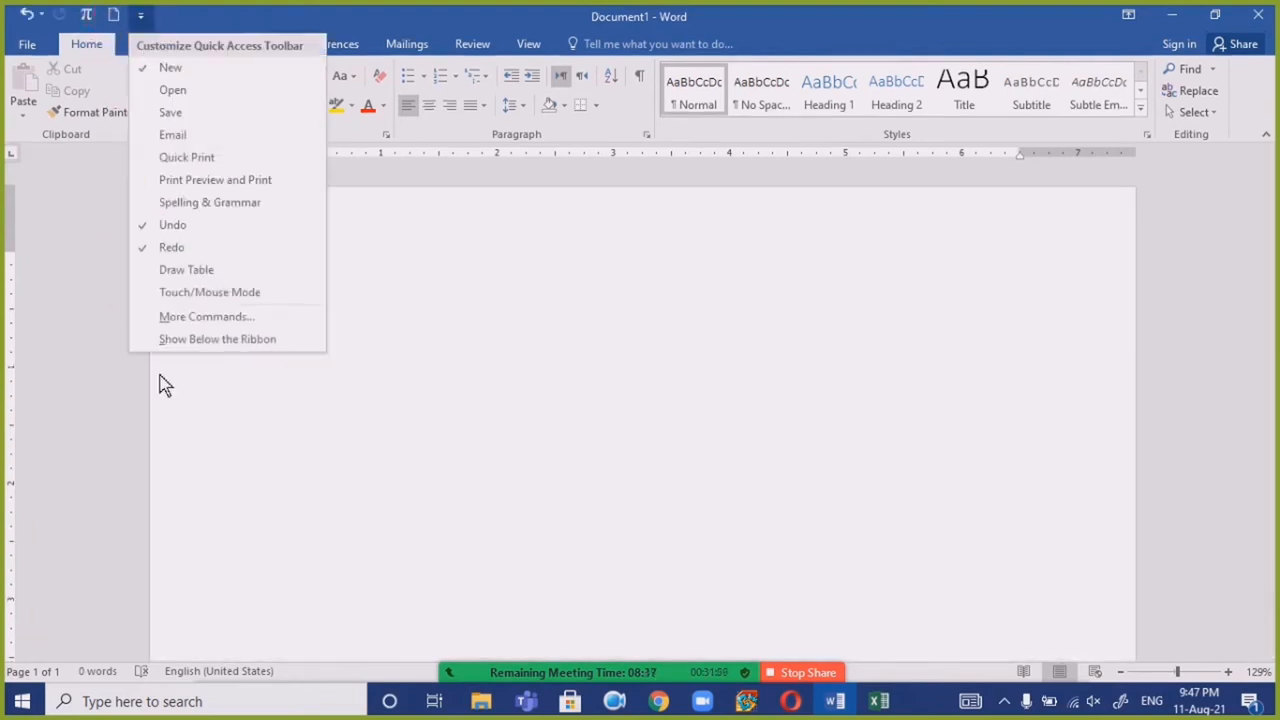
pyautogui.click(190, 317)
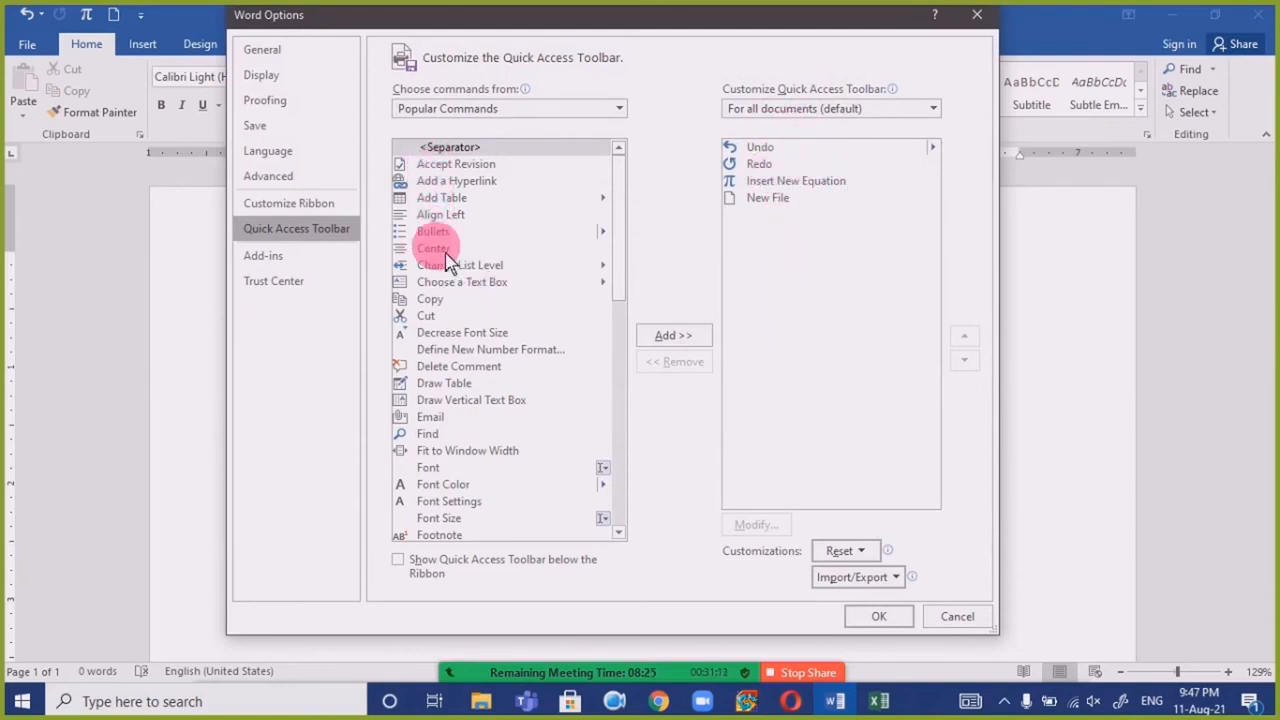
pyautogui.click(620, 112)
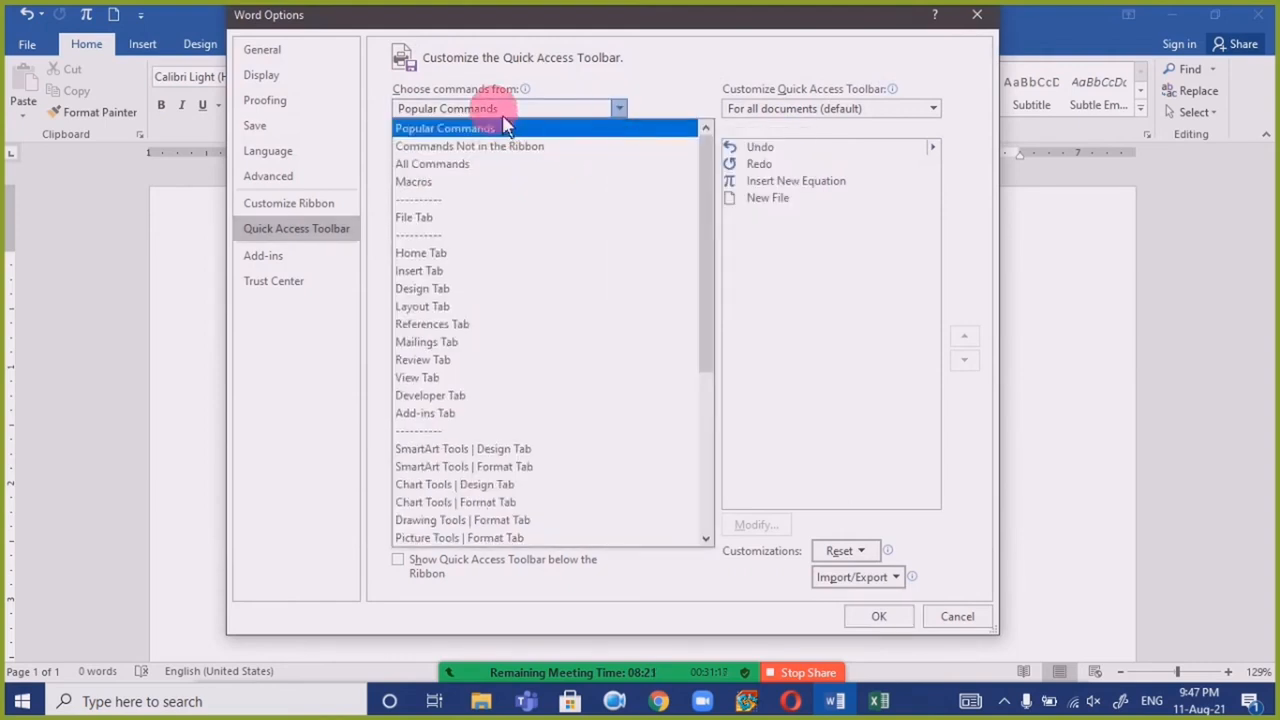
pyautogui.click(470, 256)
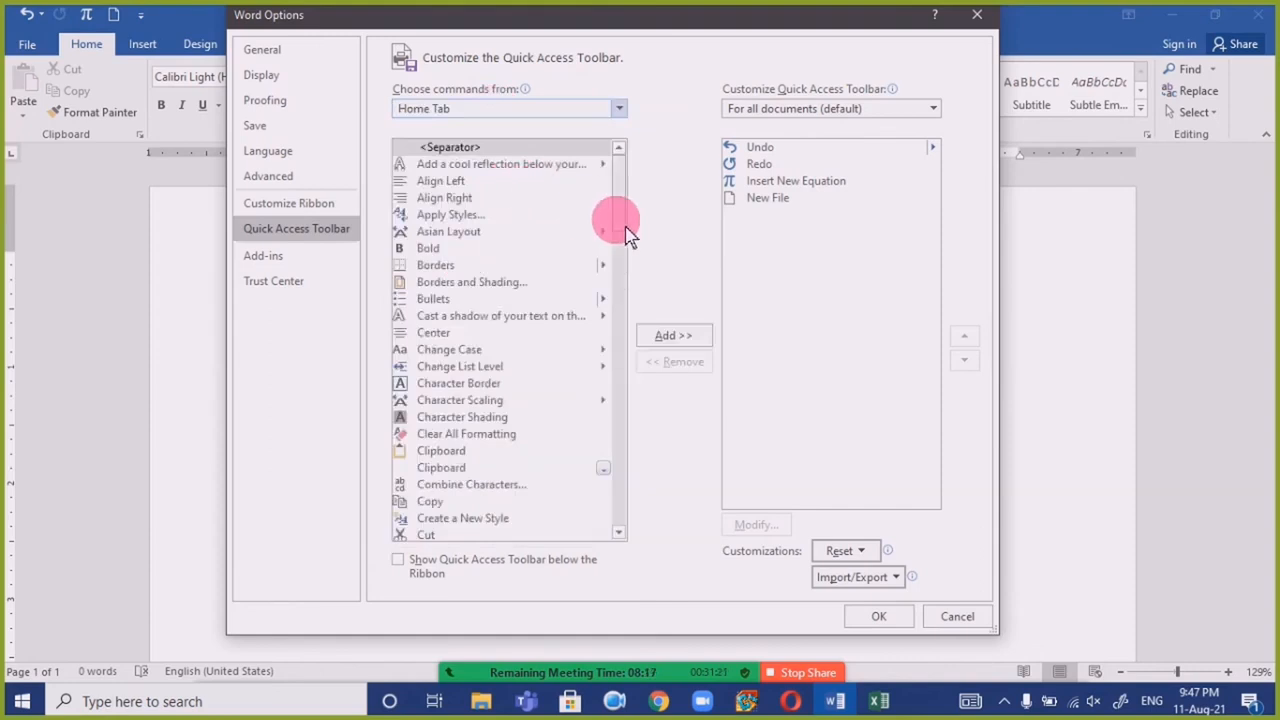
pyautogui.moveTo(632, 236); pyautogui.dragTo(683, 155)
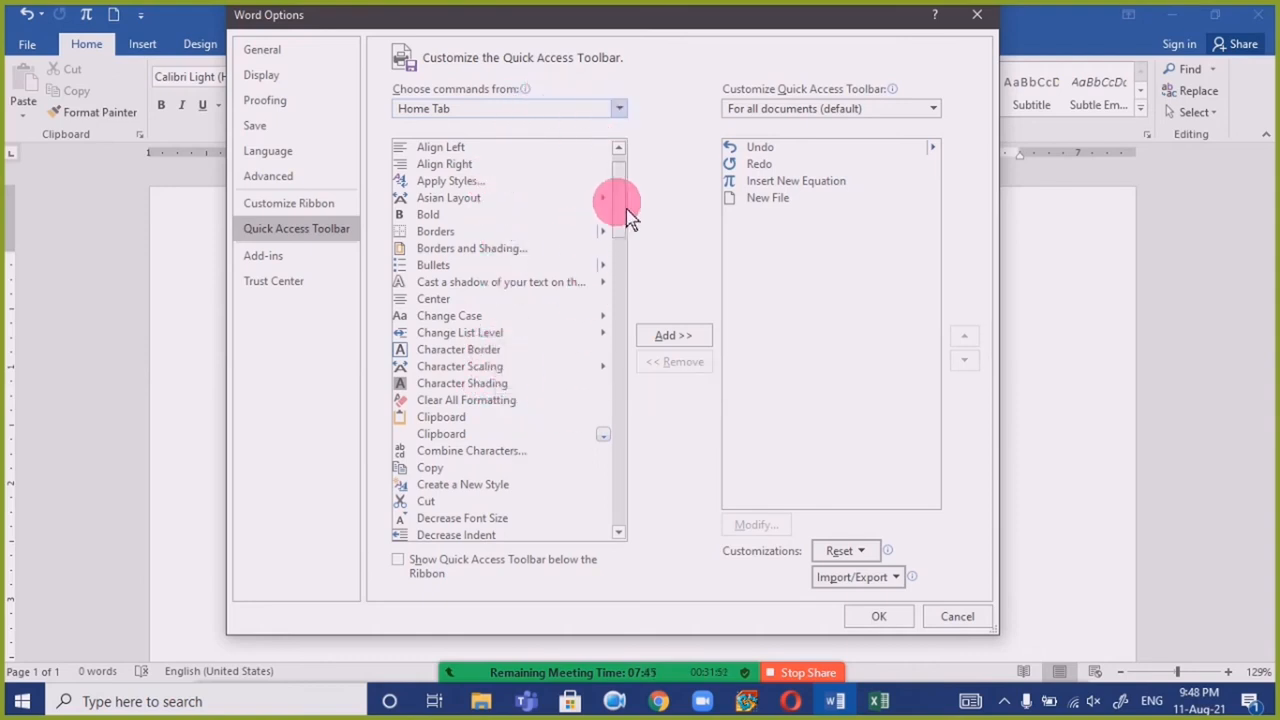
pyautogui.moveTo(614, 200)
pyautogui.mouseDown()
pyautogui.moveTo(623, 394)
pyautogui.moveTo(612, 183)
pyautogui.mouseUp()
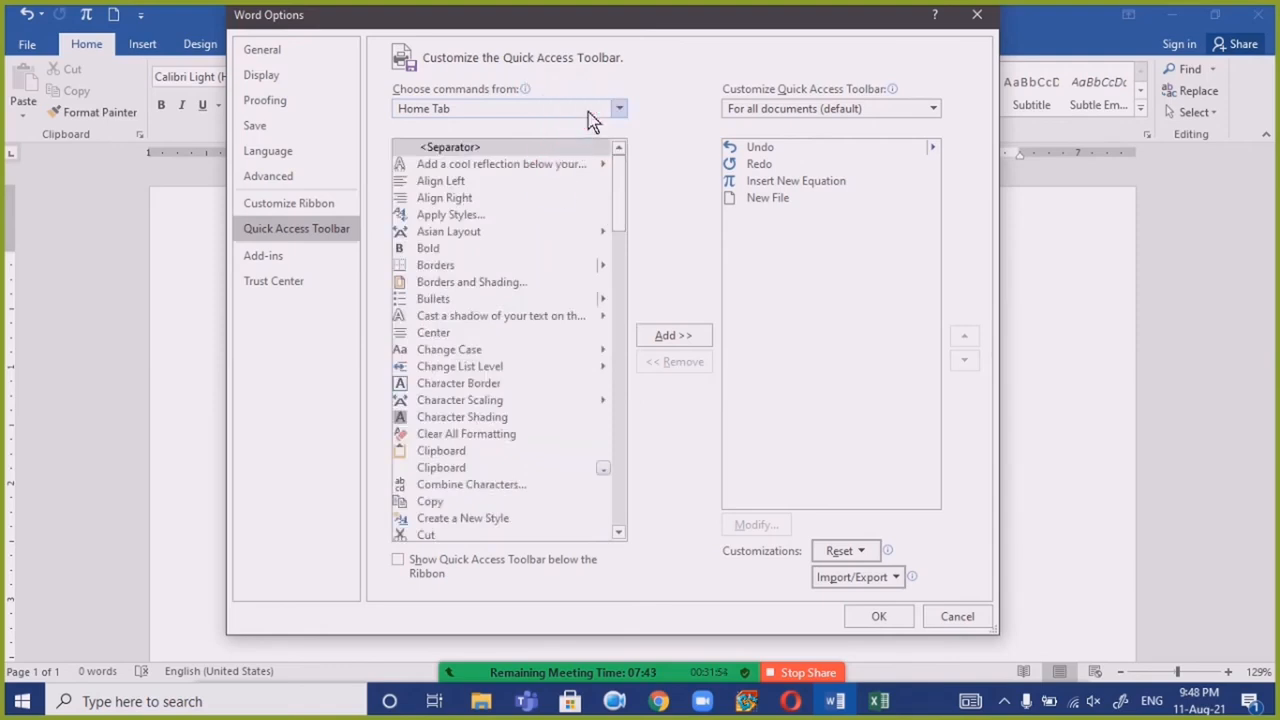
# Add the Wrap Text command from All Commands to the Quick Access Toolbar and apply the customization.
pyautogui.click(594, 109)
pyautogui.click(565, 165)
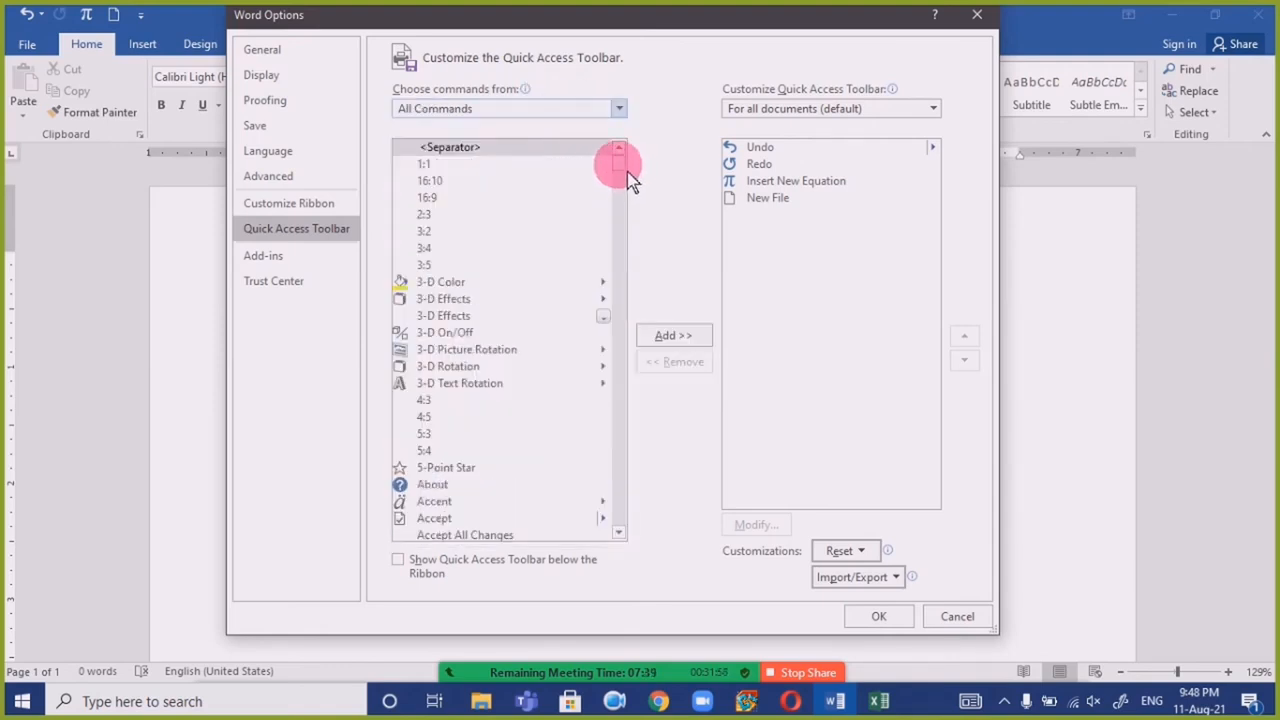
pyautogui.moveTo(630, 180); pyautogui.dragTo(463, 424)
pyautogui.click(463, 424)
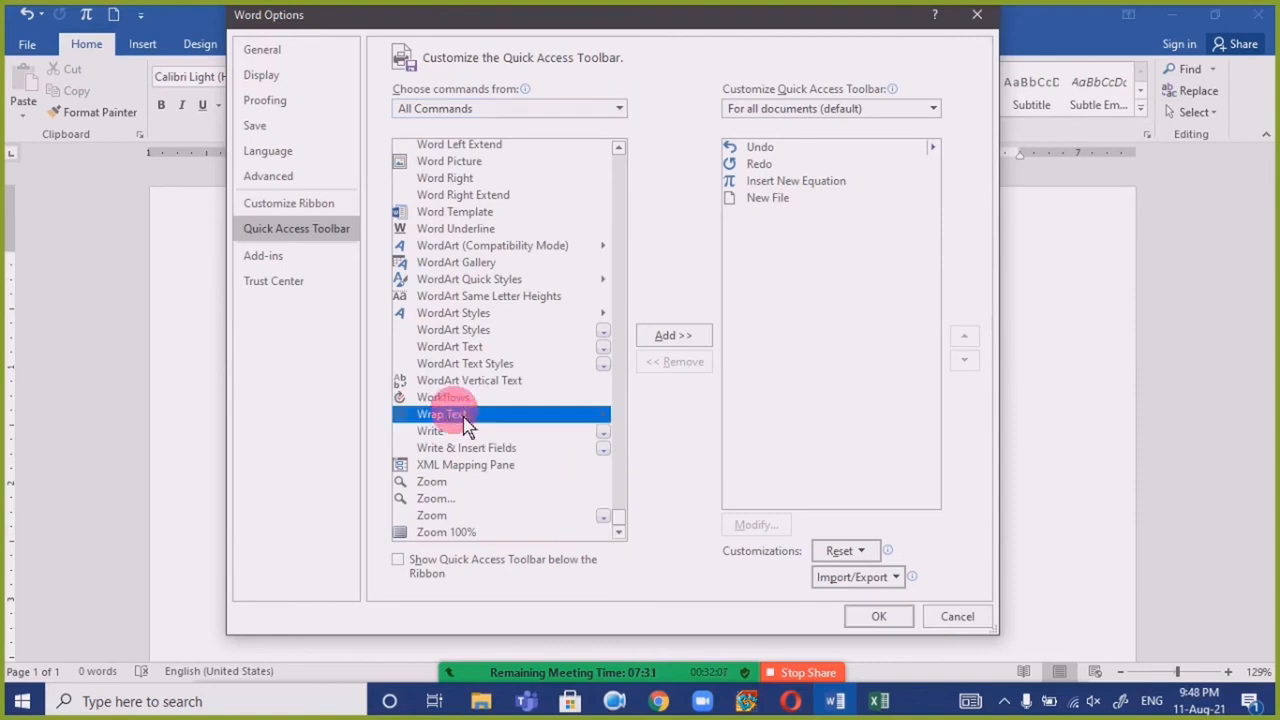
pyautogui.click(700, 338)
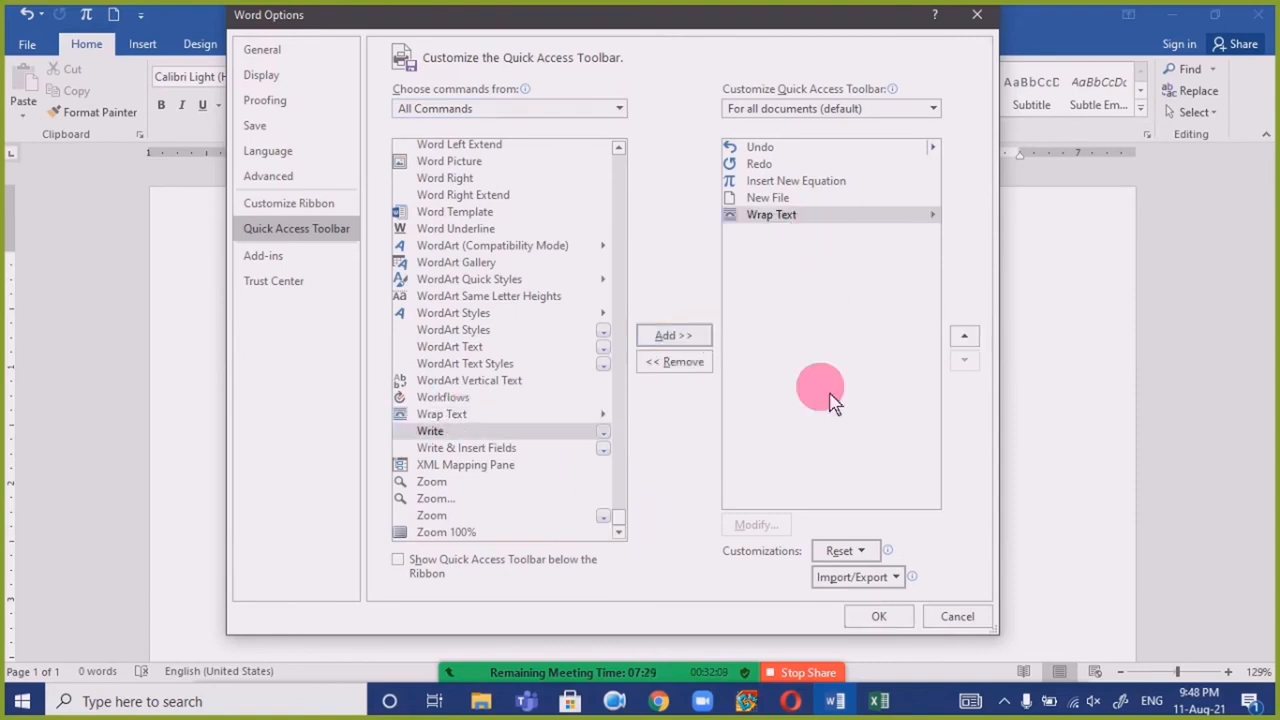
pyautogui.click(900, 628)
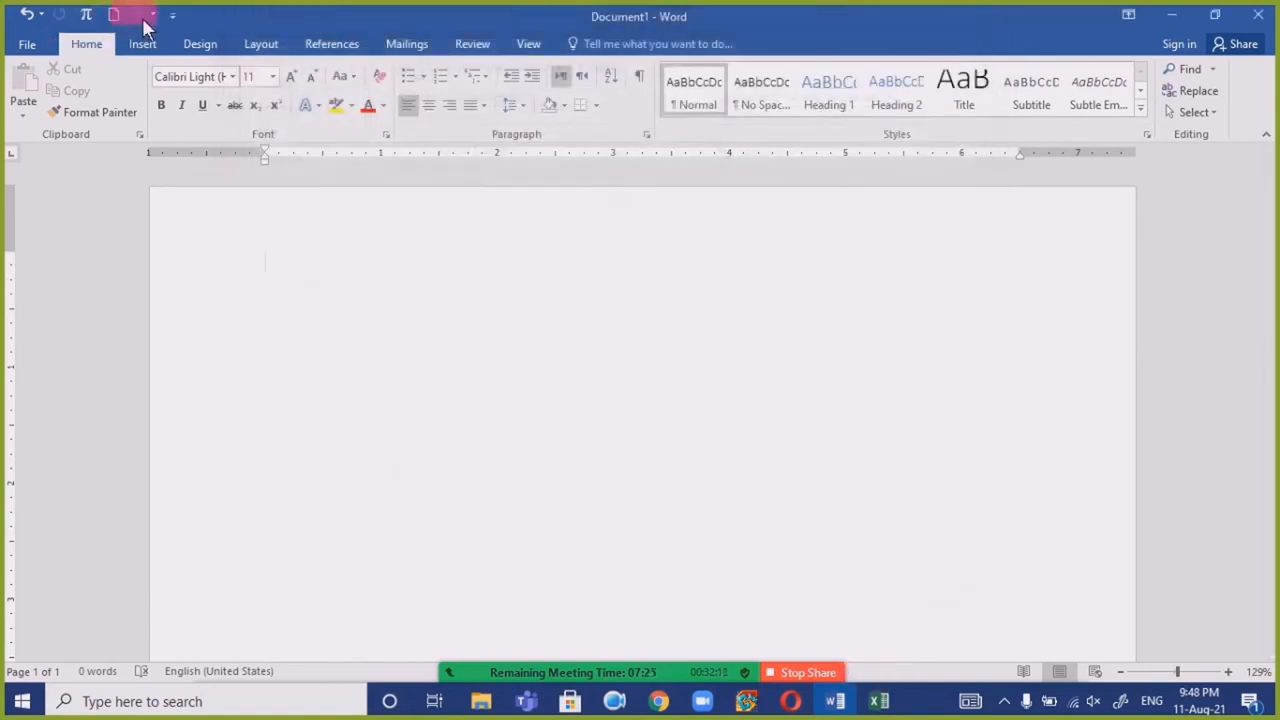